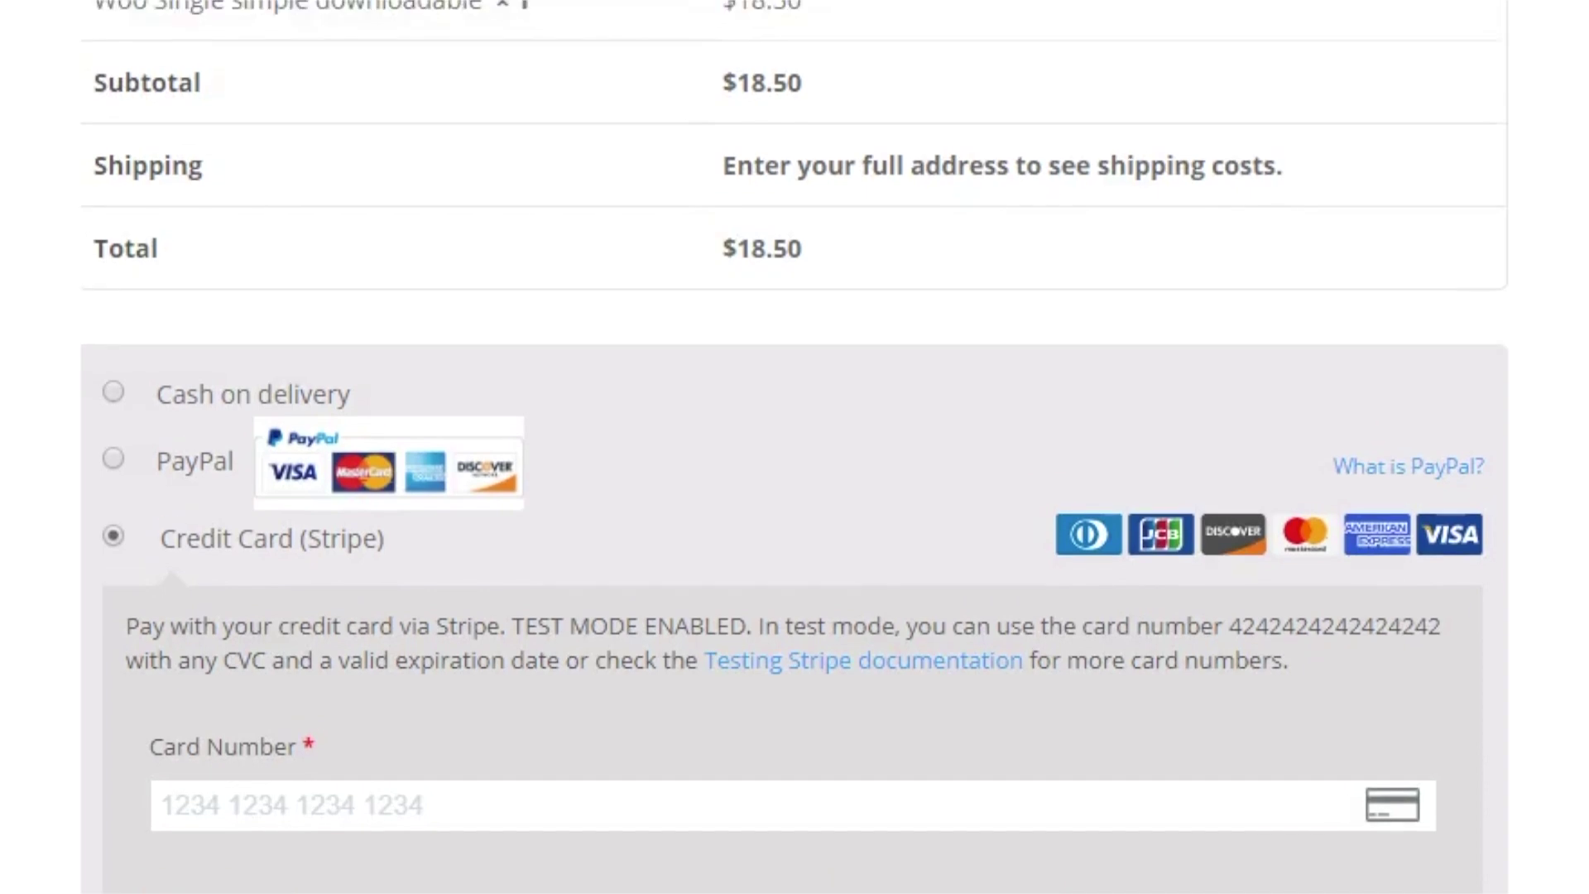
Scroll down the checkout page to reveal the $3.95 'Yes! I Want My Order Even Faster!' offer box
{"action": "scroll", "coordinate": [795, 447], "scroll_direction": "down", "scroll_amount": 3}
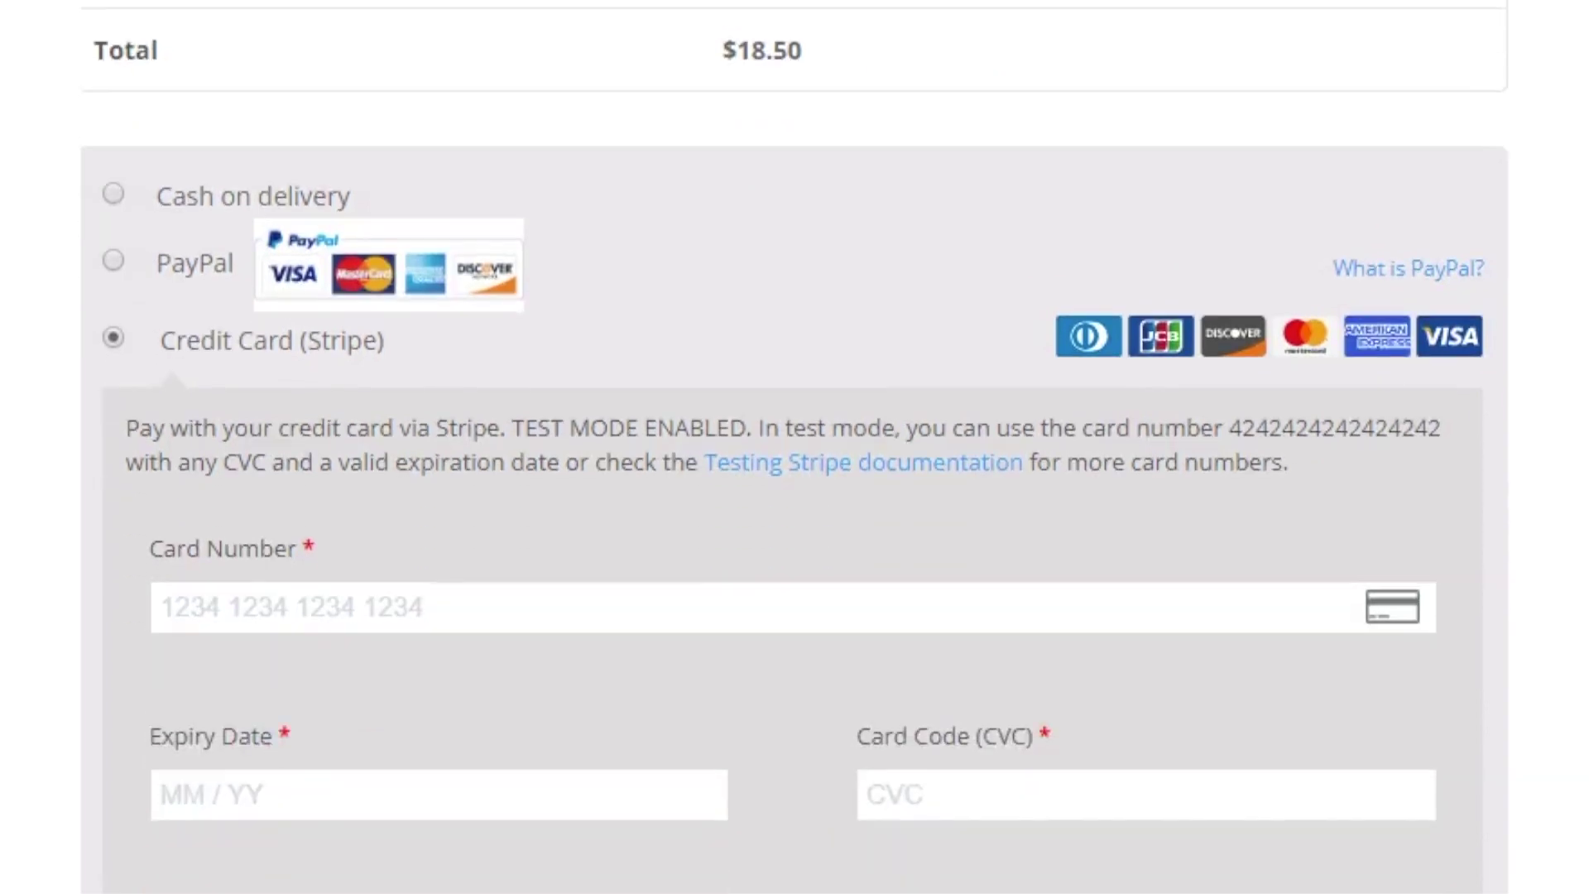
{"action": "scroll", "coordinate": [795, 447], "scroll_direction": "down", "scroll_amount": 5}
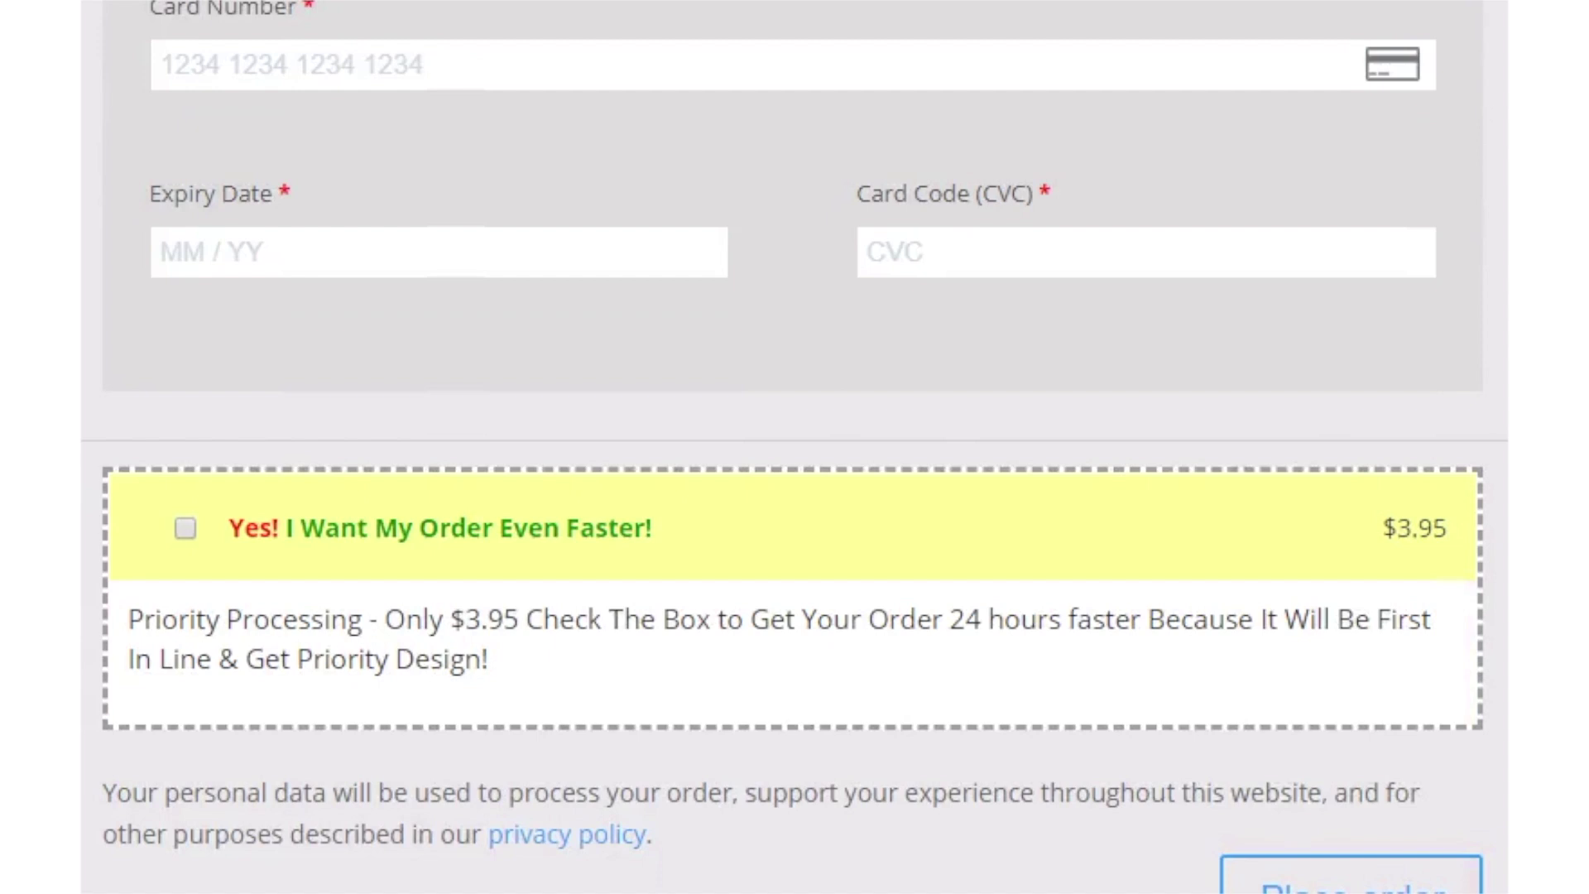
{"action": "scroll", "coordinate": [795, 447], "scroll_direction": "down", "scroll_amount": 1}
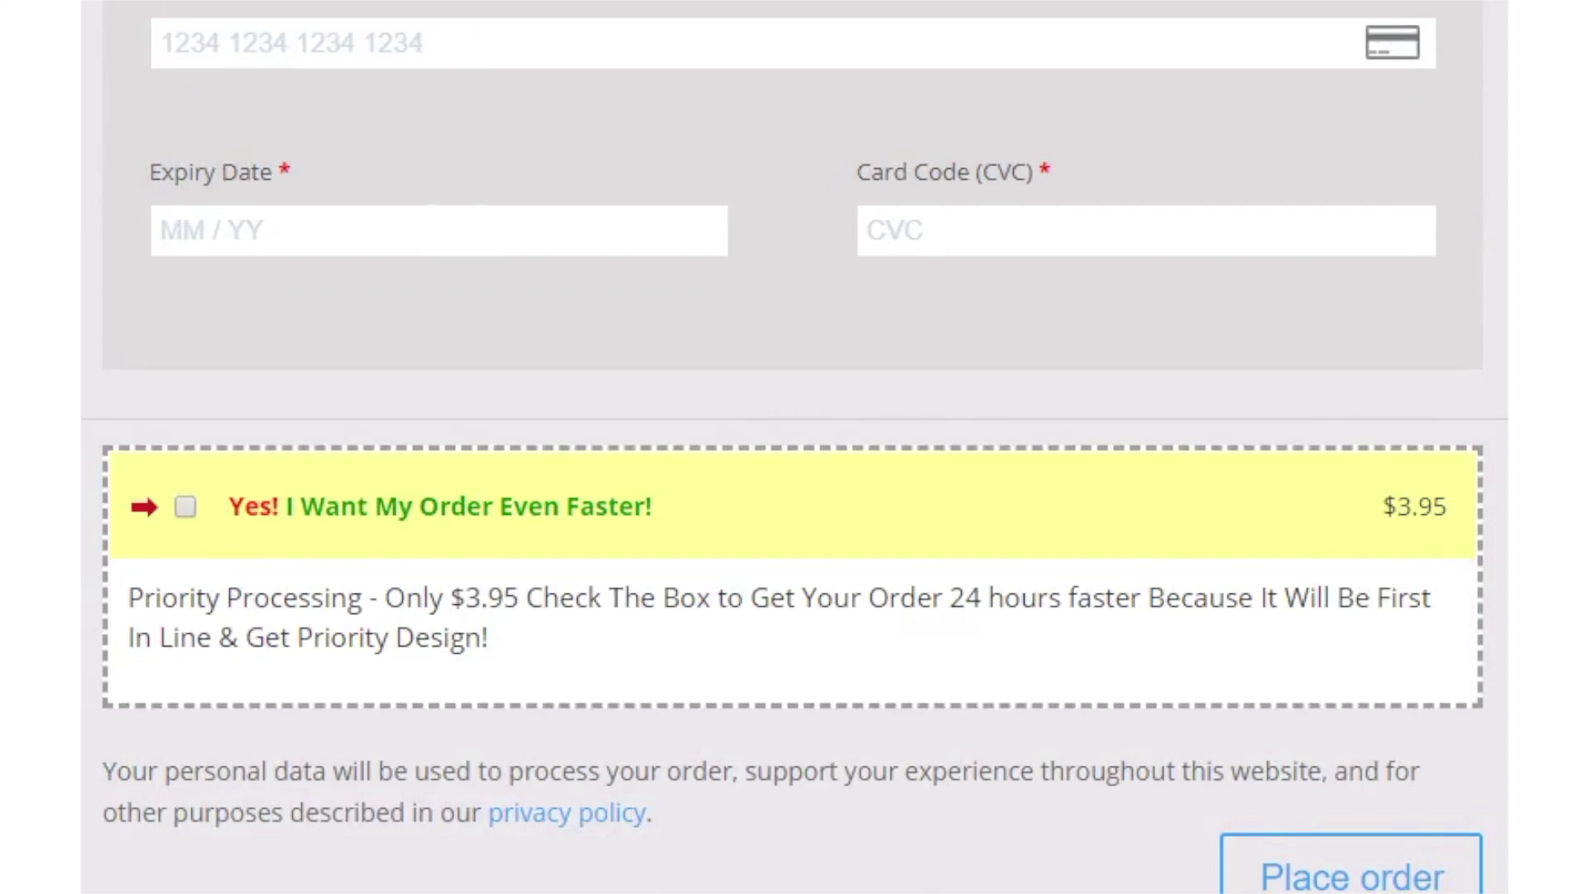
{"action": "scroll", "coordinate": [795, 447], "scroll_direction": "down", "scroll_amount": 2}
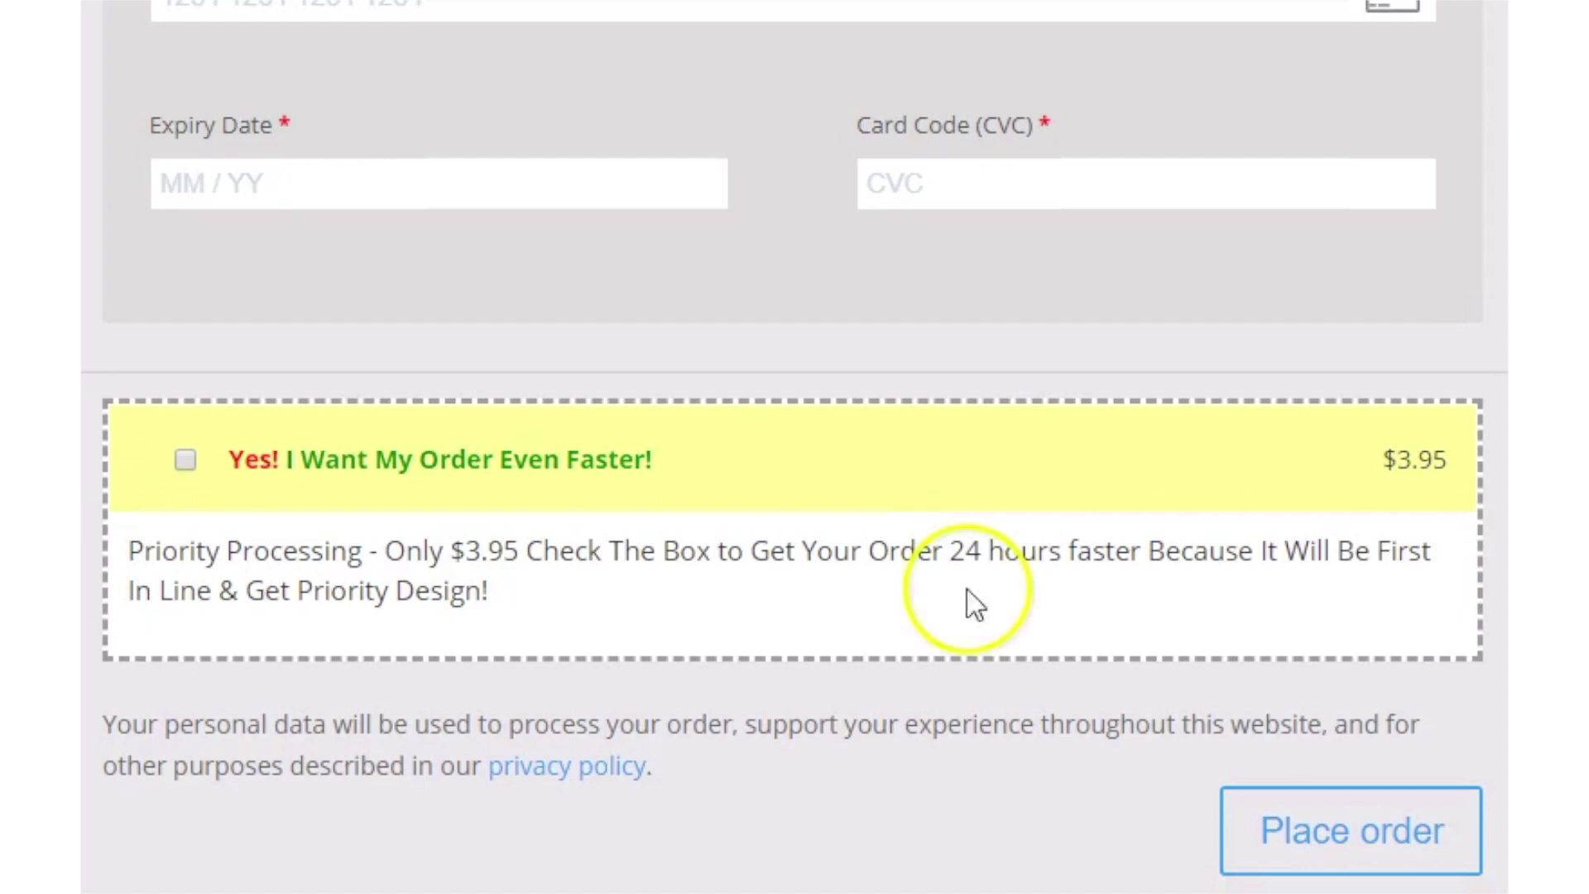
Tick priority processing, then create a new order bump titled 'order bump for camera 1.1'
{"action": "left_click", "coordinate": [186, 469]}
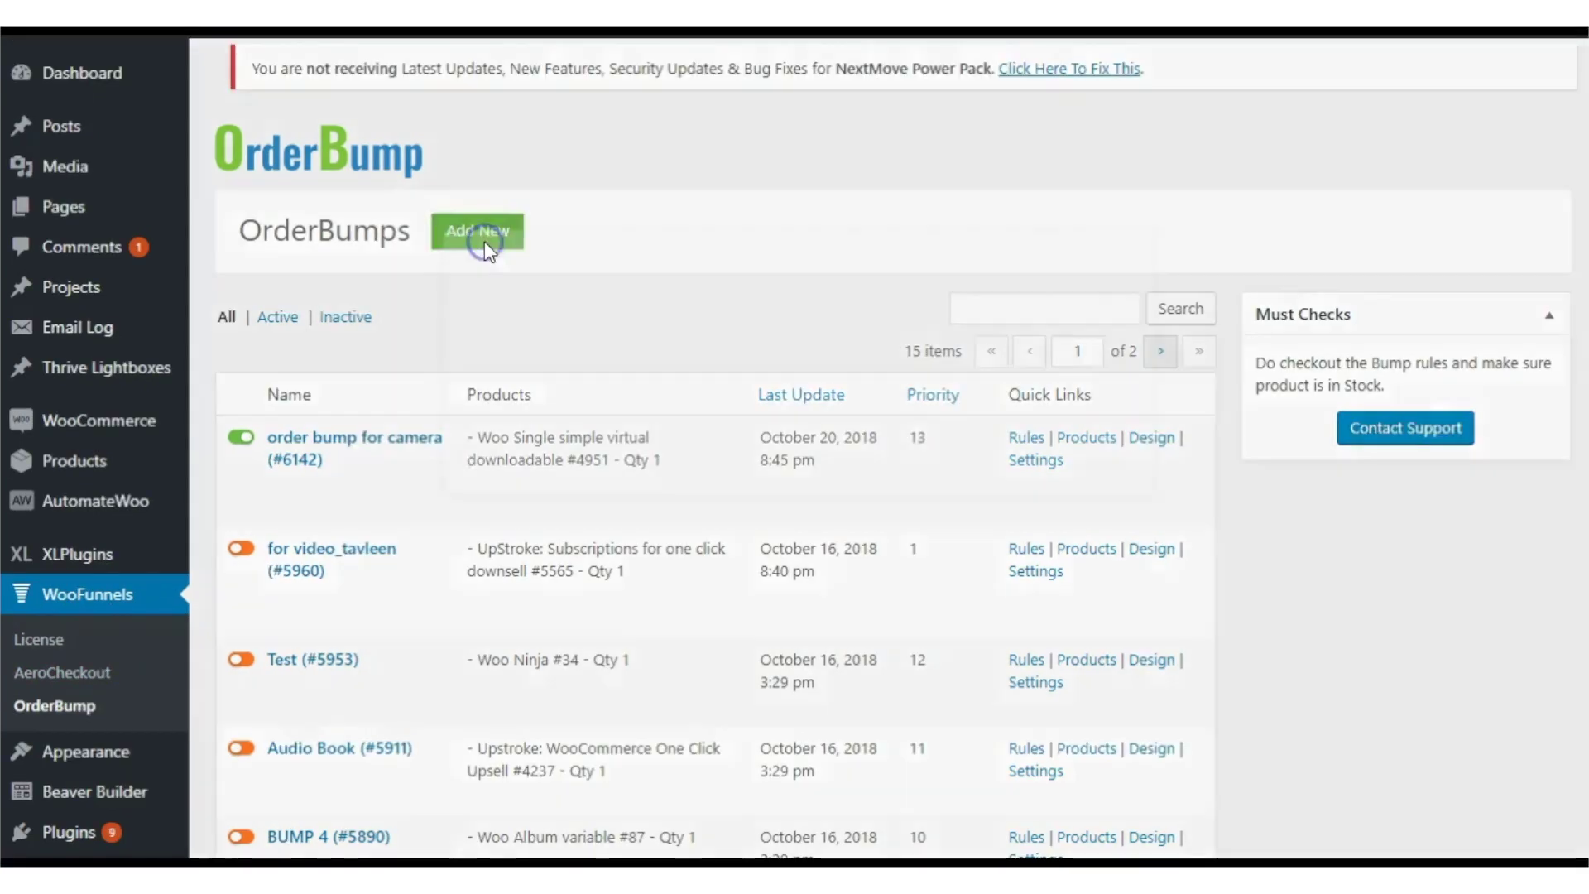
{"action": "left_click", "coordinate": [482, 237]}
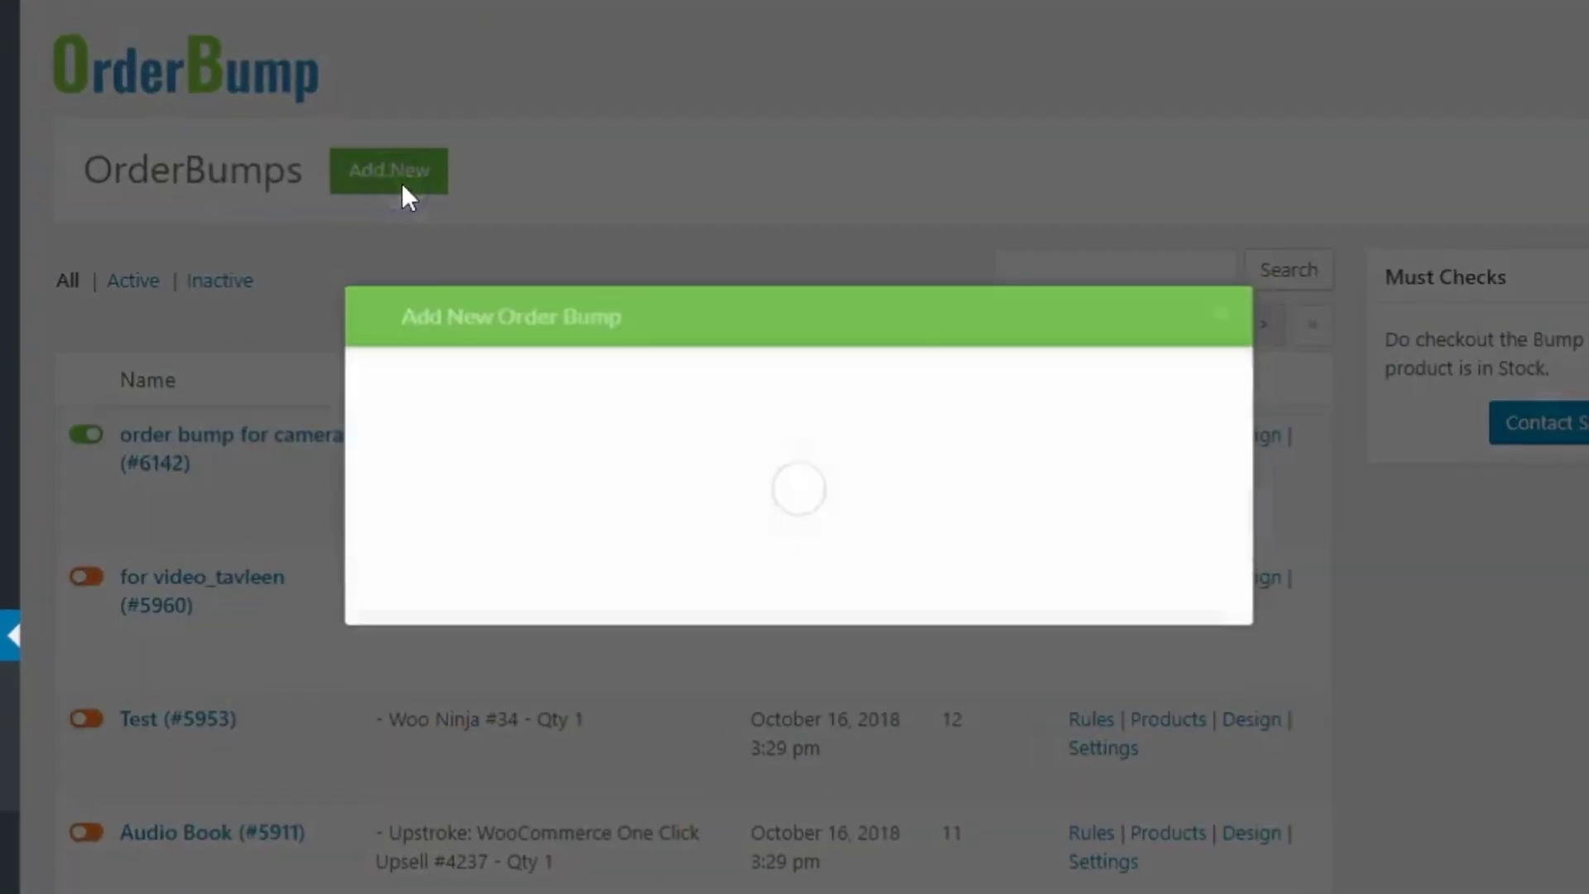
{"action": "left_click", "coordinate": [455, 468]}
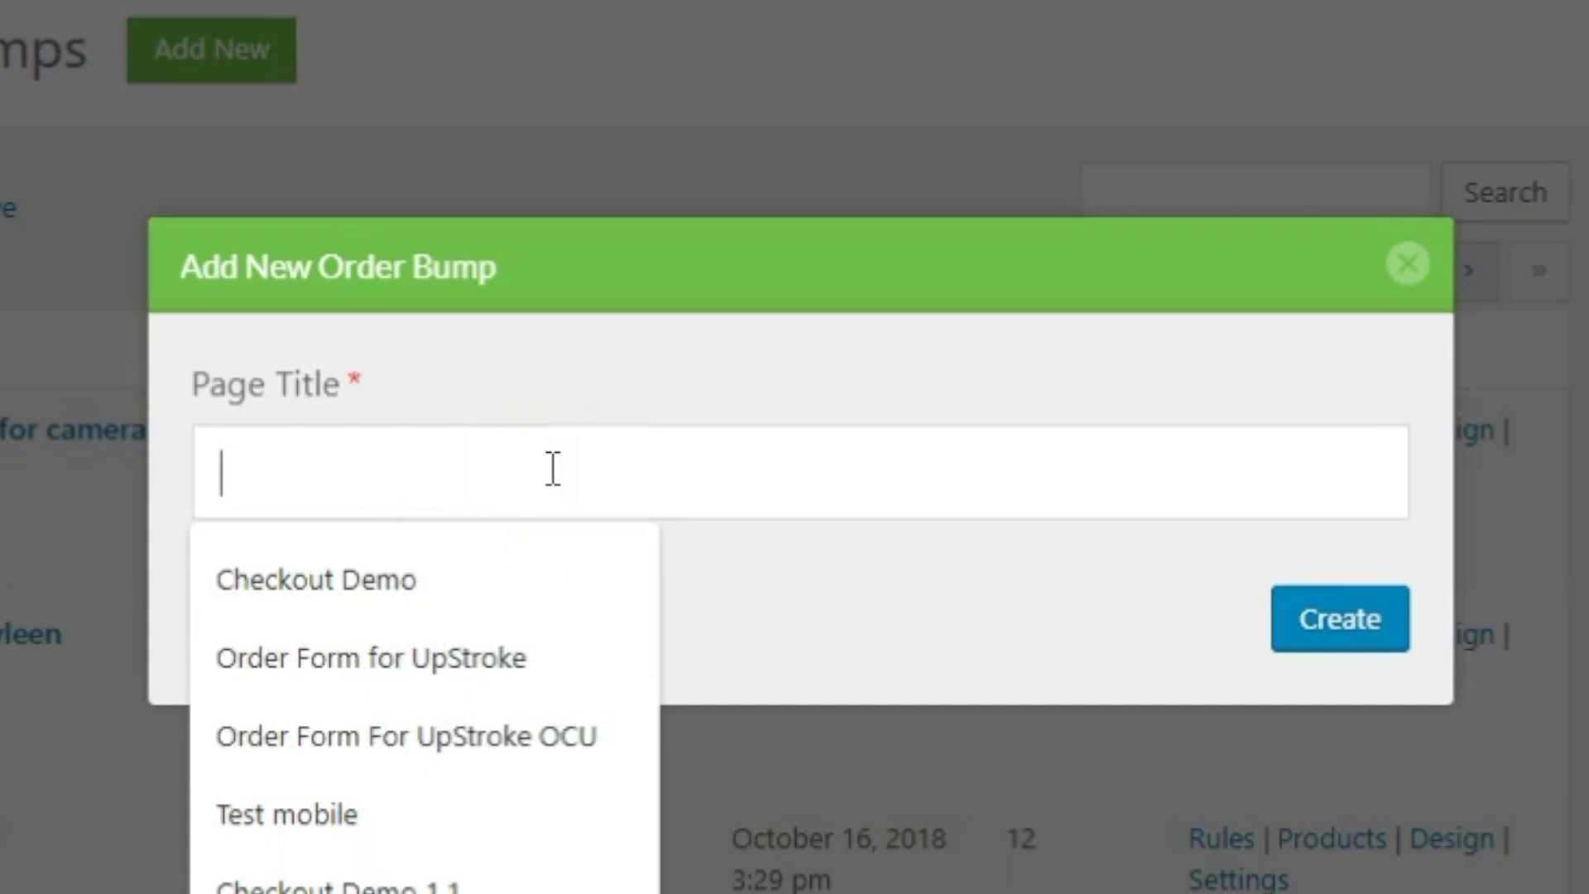
{"action": "type", "text": "Order bump"}
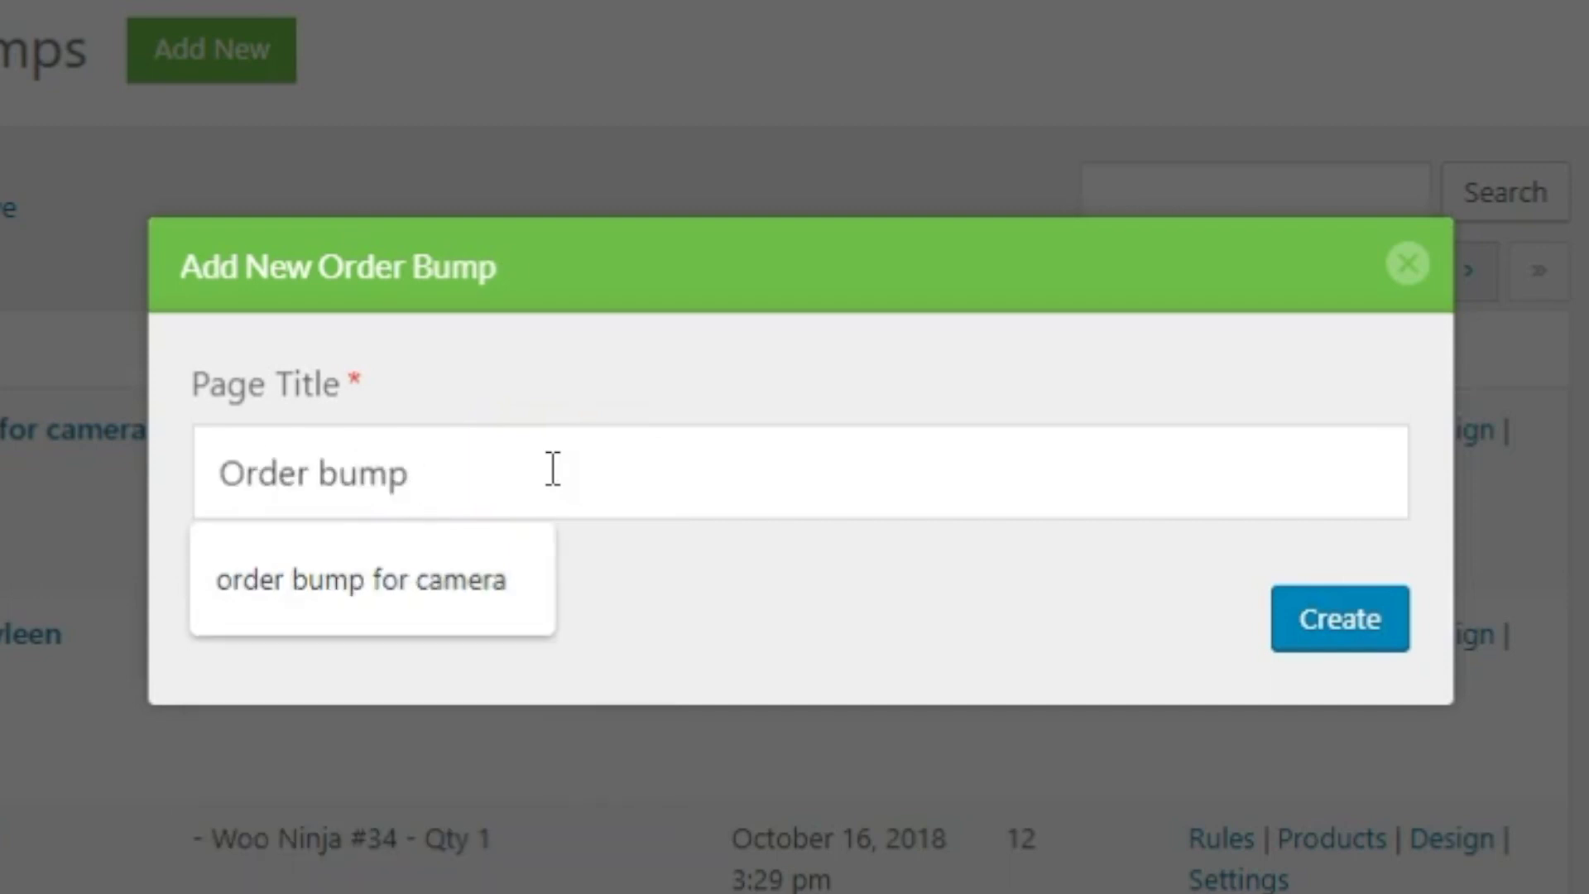
{"action": "key", "text": "Down"}
{"action": "key", "text": "Return"}
{"action": "left_click", "coordinate": [674, 643]}
{"action": "left_click", "coordinate": [627, 479]}
{"action": "type", "text": "1"}
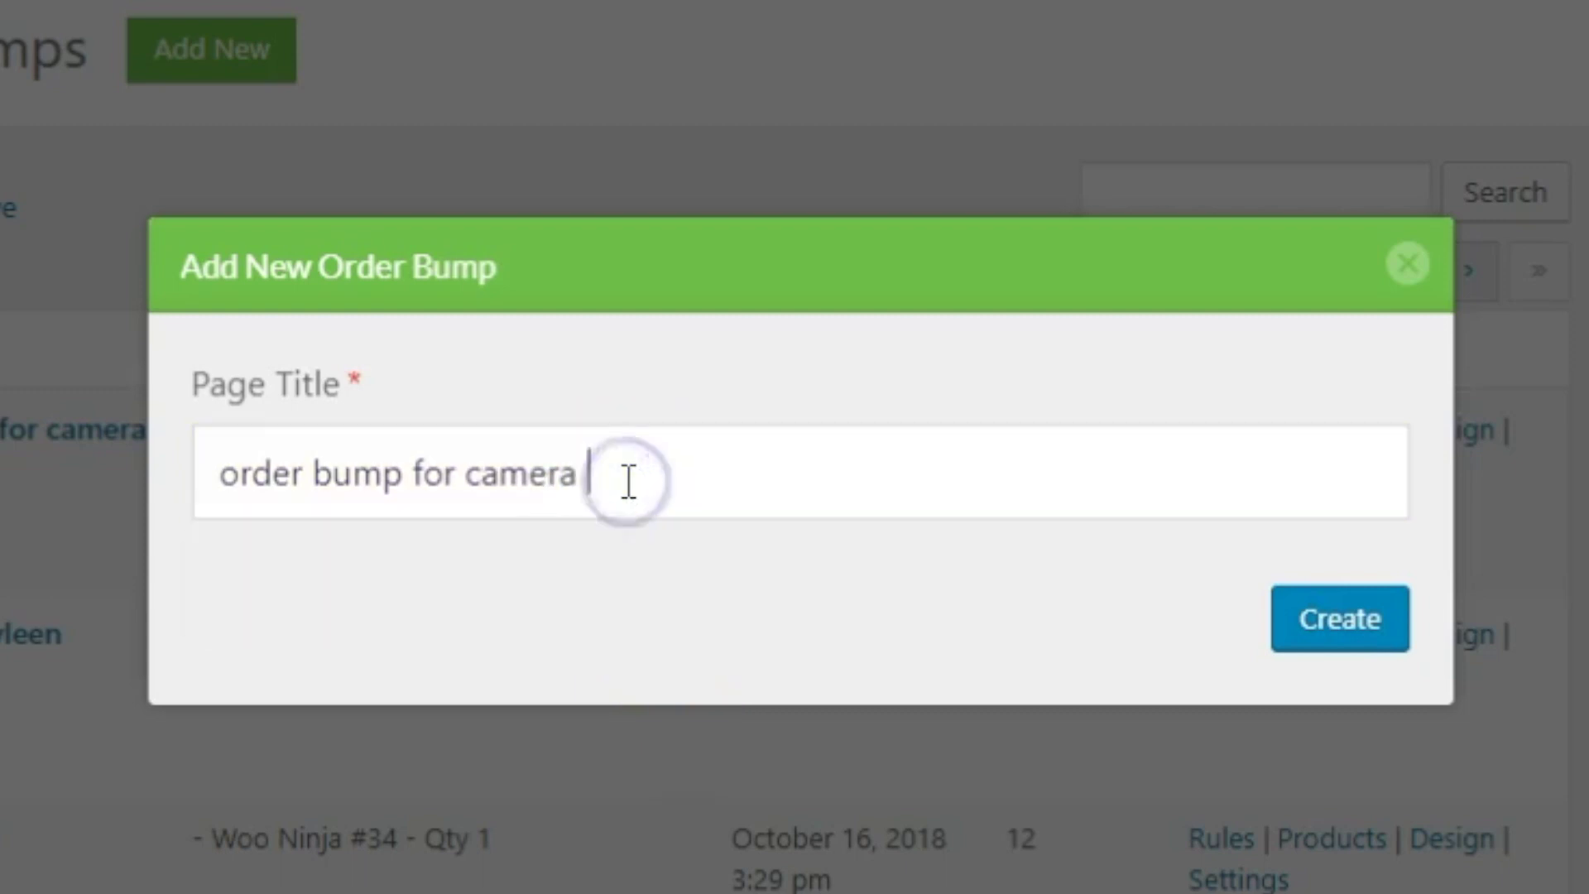
{"action": "type", "text": ".1"}
{"action": "left_click", "coordinate": [611, 483]}
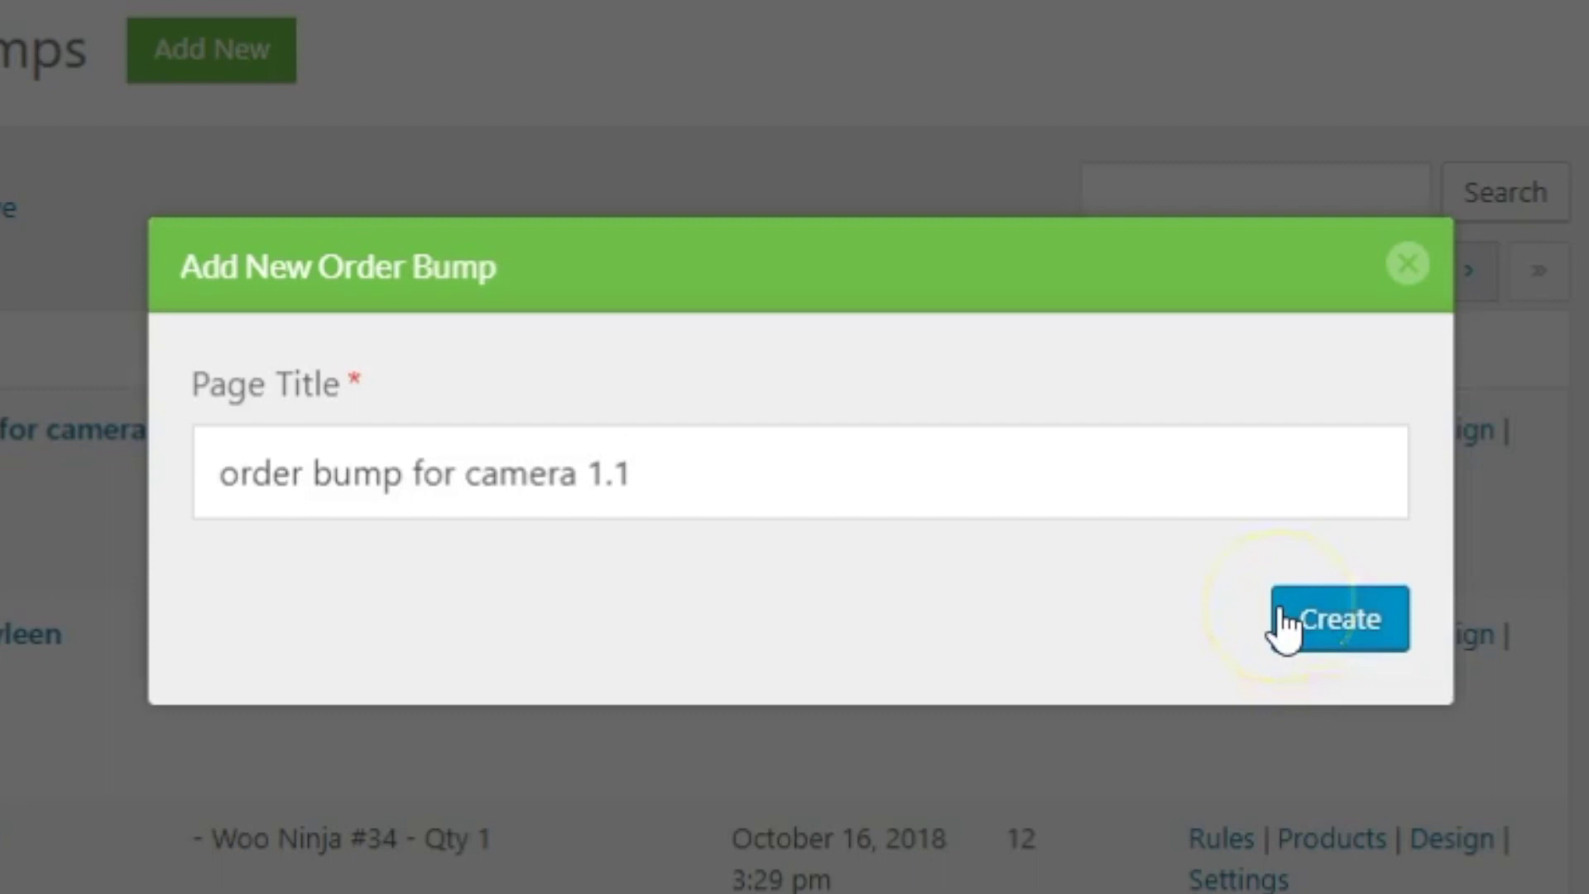
{"action": "left_click", "coordinate": [1314, 634]}
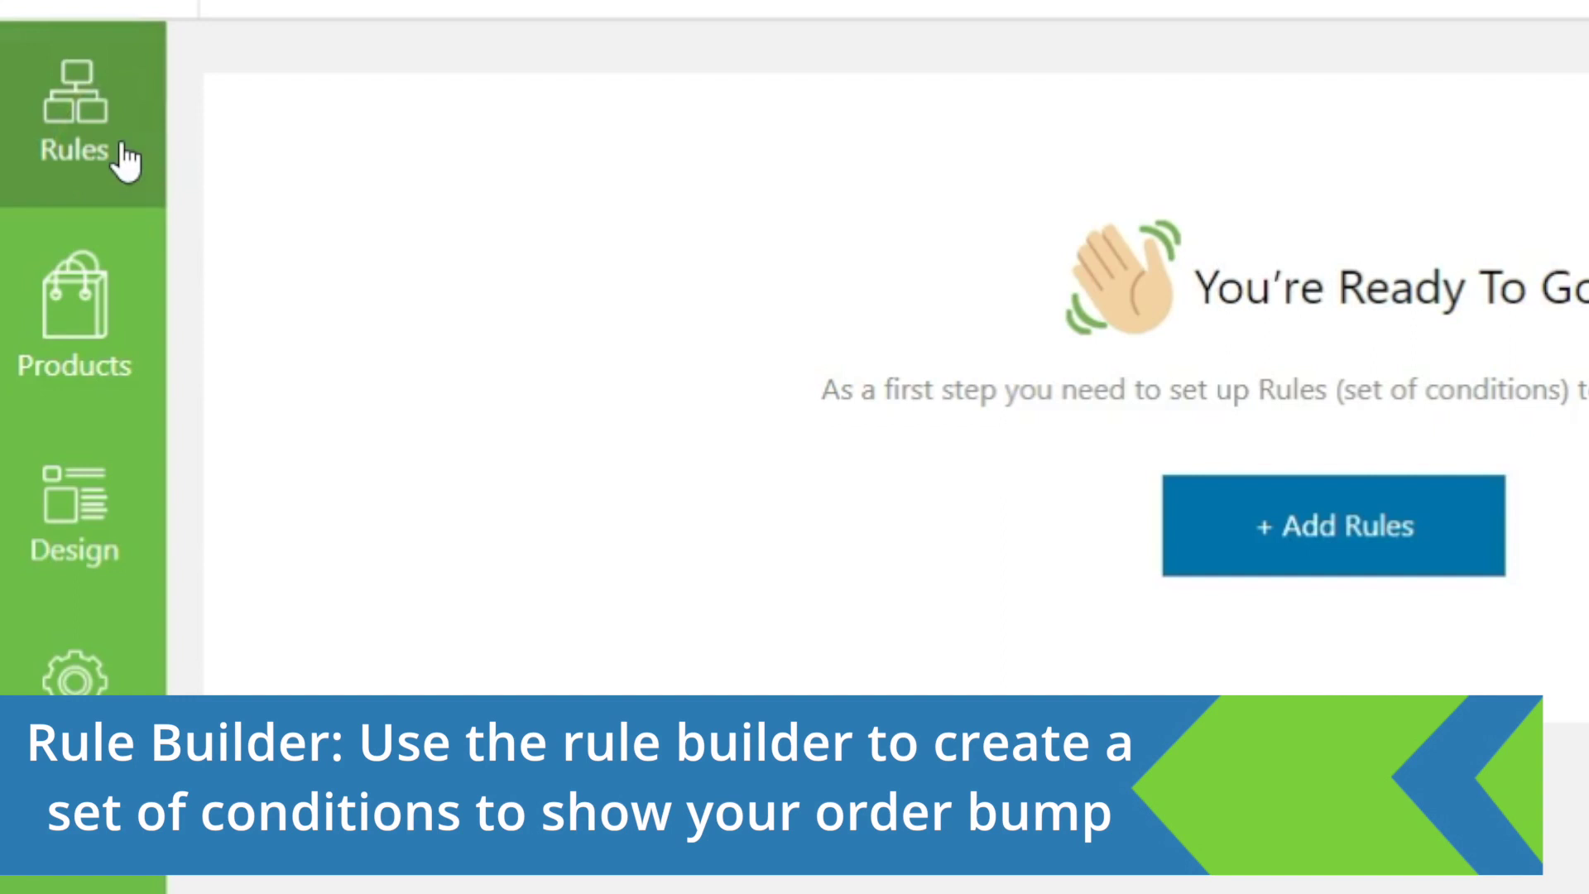
Look through the bump's Products, Design and Settings sections in the builder sidebar
{"action": "left_click", "coordinate": [69, 378]}
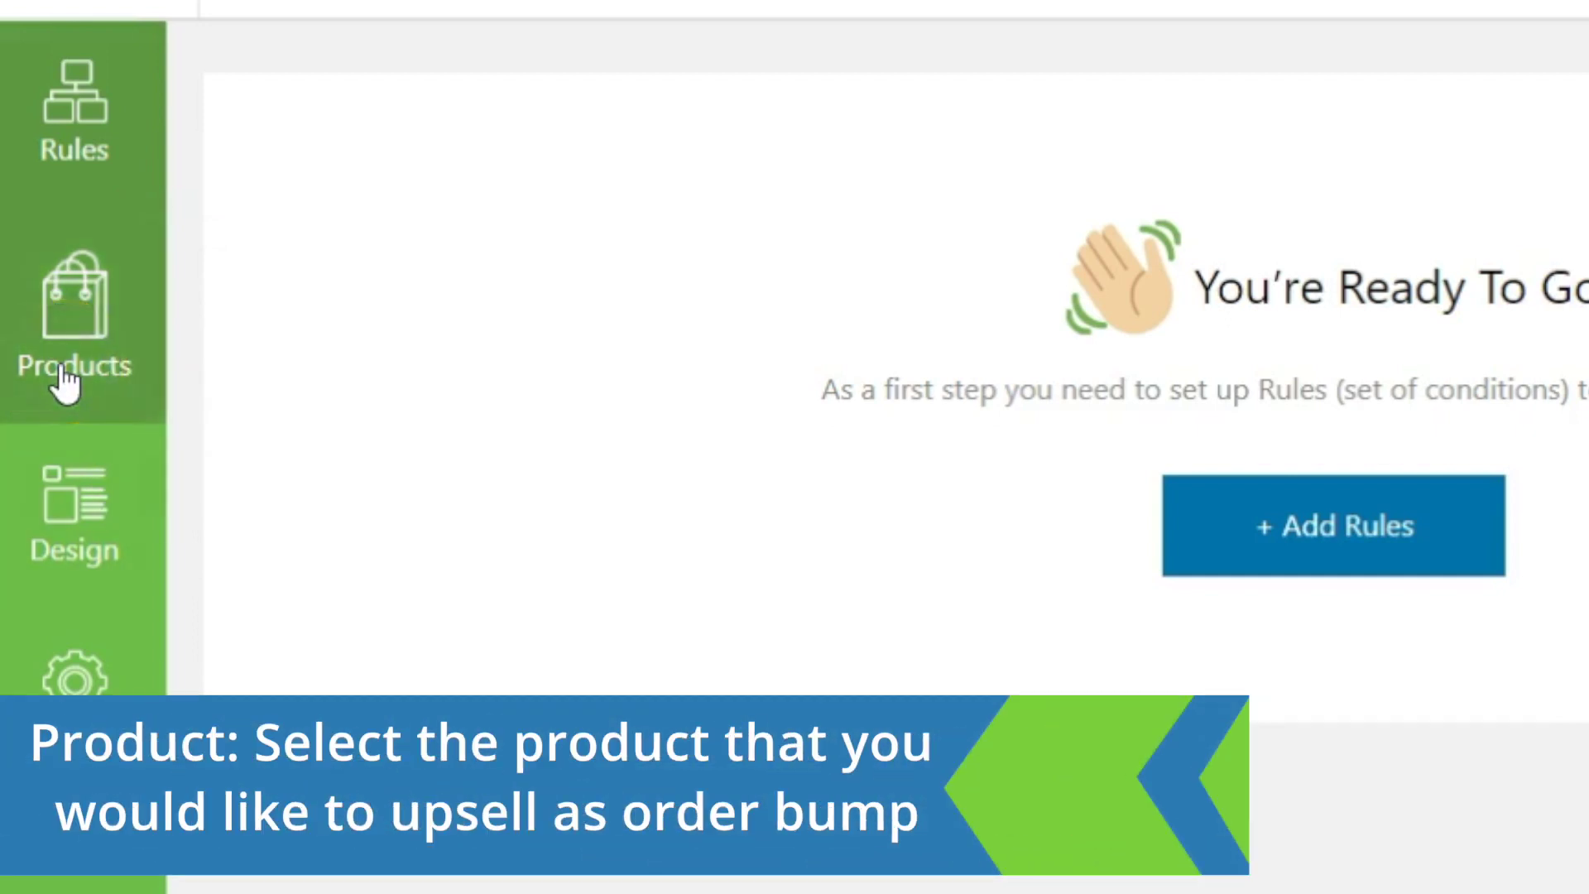
{"action": "left_click", "coordinate": [132, 563]}
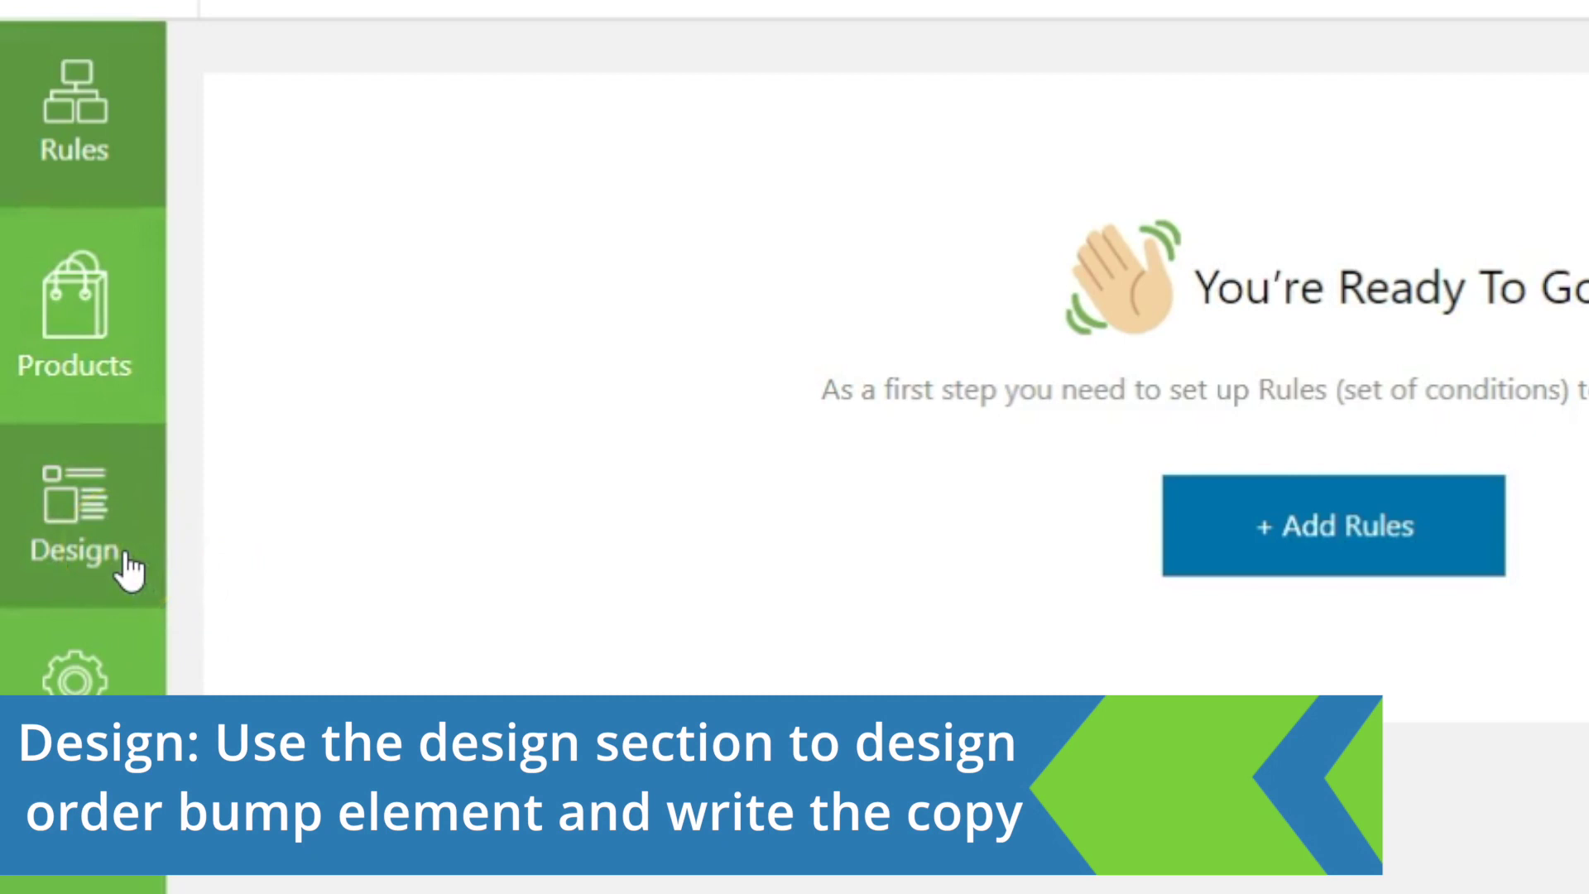
{"action": "left_click", "coordinate": [108, 675]}
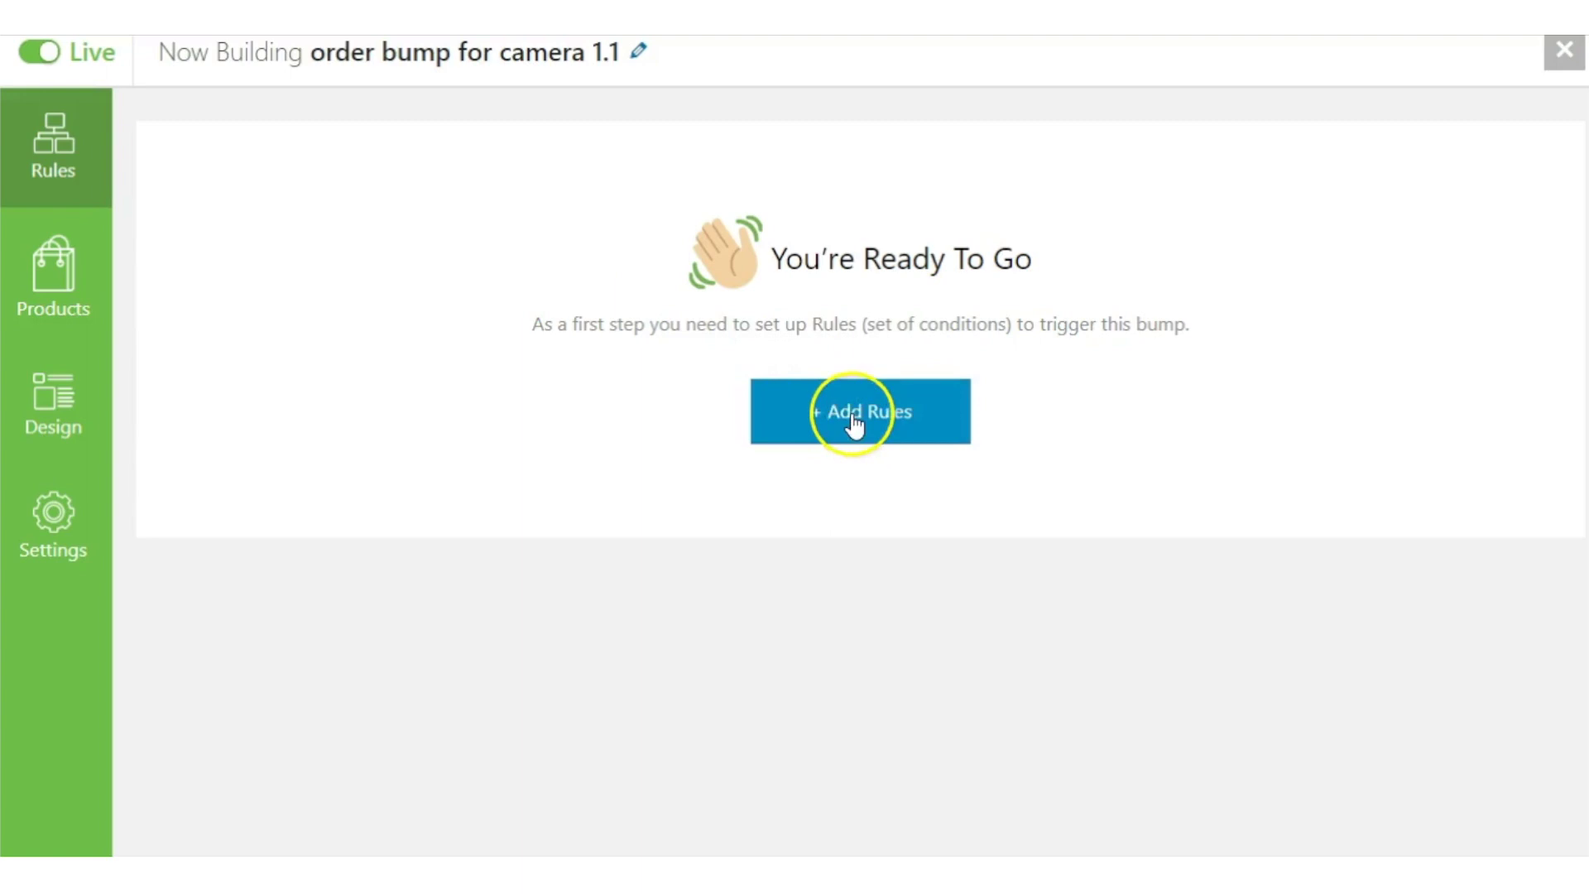
Add a rule and set its condition to Cart Item(s) instead of Cart Total (Subtotal)
{"action": "left_click", "coordinate": [853, 418]}
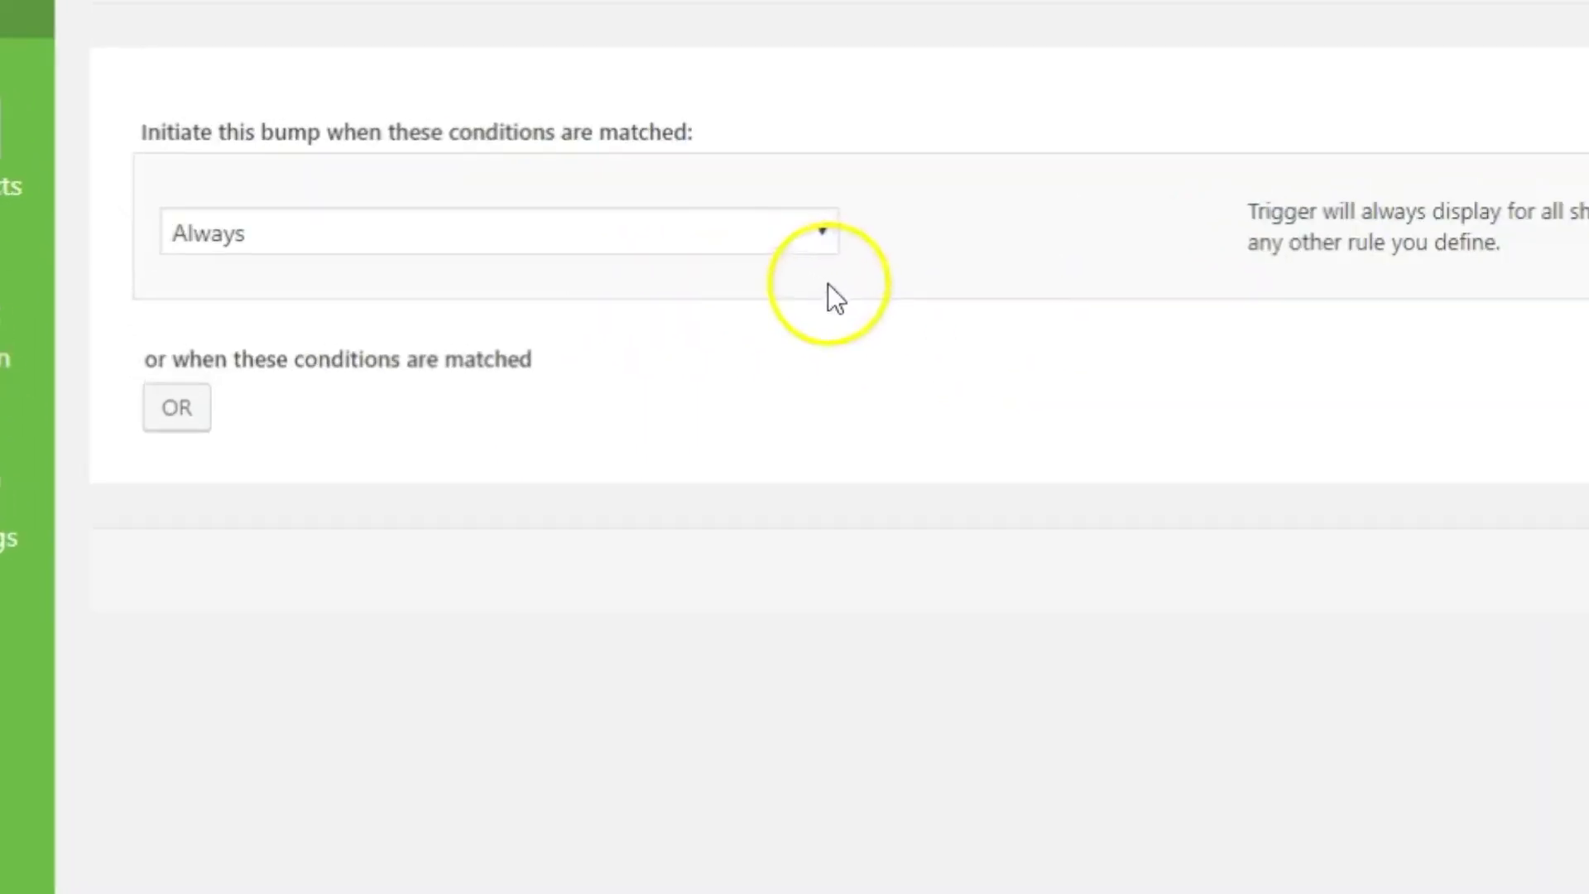
{"action": "left_click", "coordinate": [526, 339]}
{"action": "scroll", "coordinate": [642, 451], "scroll_direction": "down", "scroll_amount": 1}
{"action": "scroll", "coordinate": [642, 451], "scroll_direction": "up", "scroll_amount": 1}
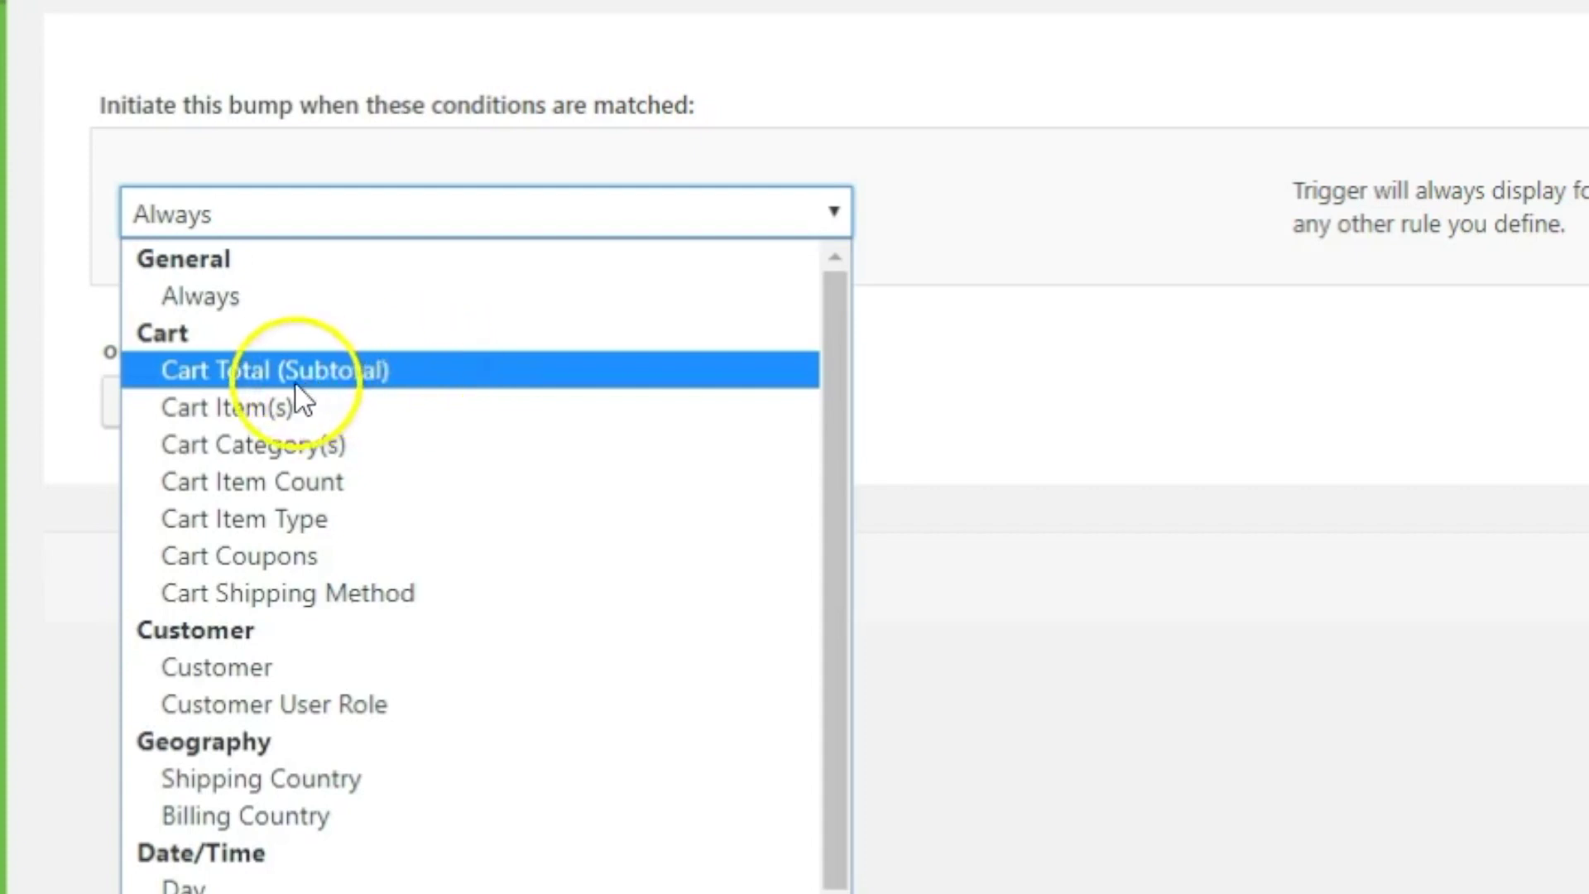
{"action": "left_click", "coordinate": [271, 377]}
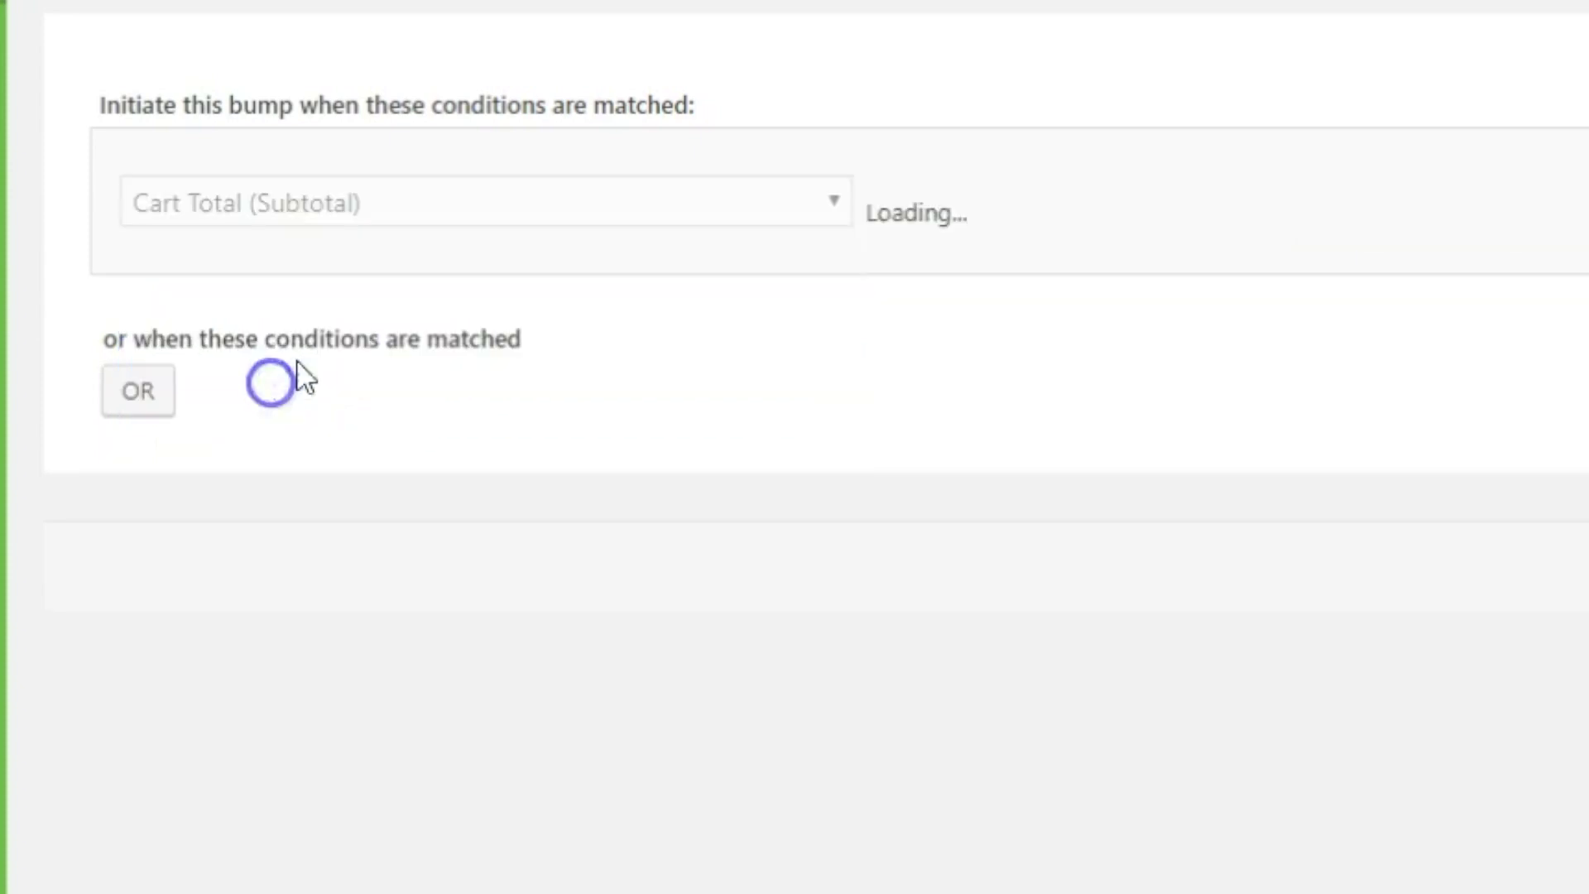
{"action": "left_click", "coordinate": [816, 212]}
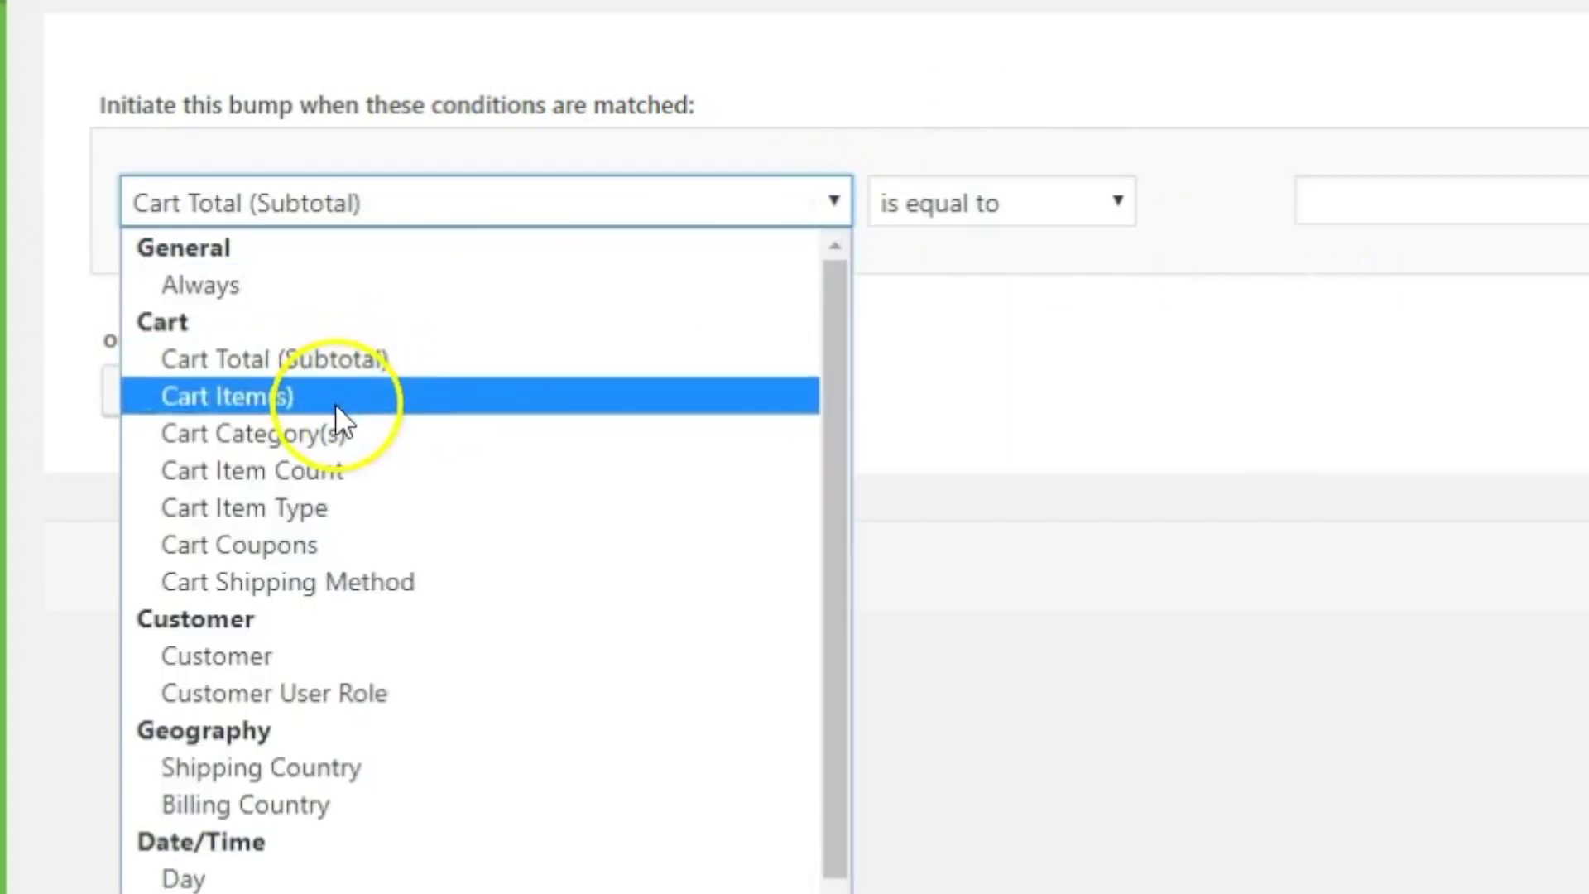
{"action": "left_click", "coordinate": [291, 404]}
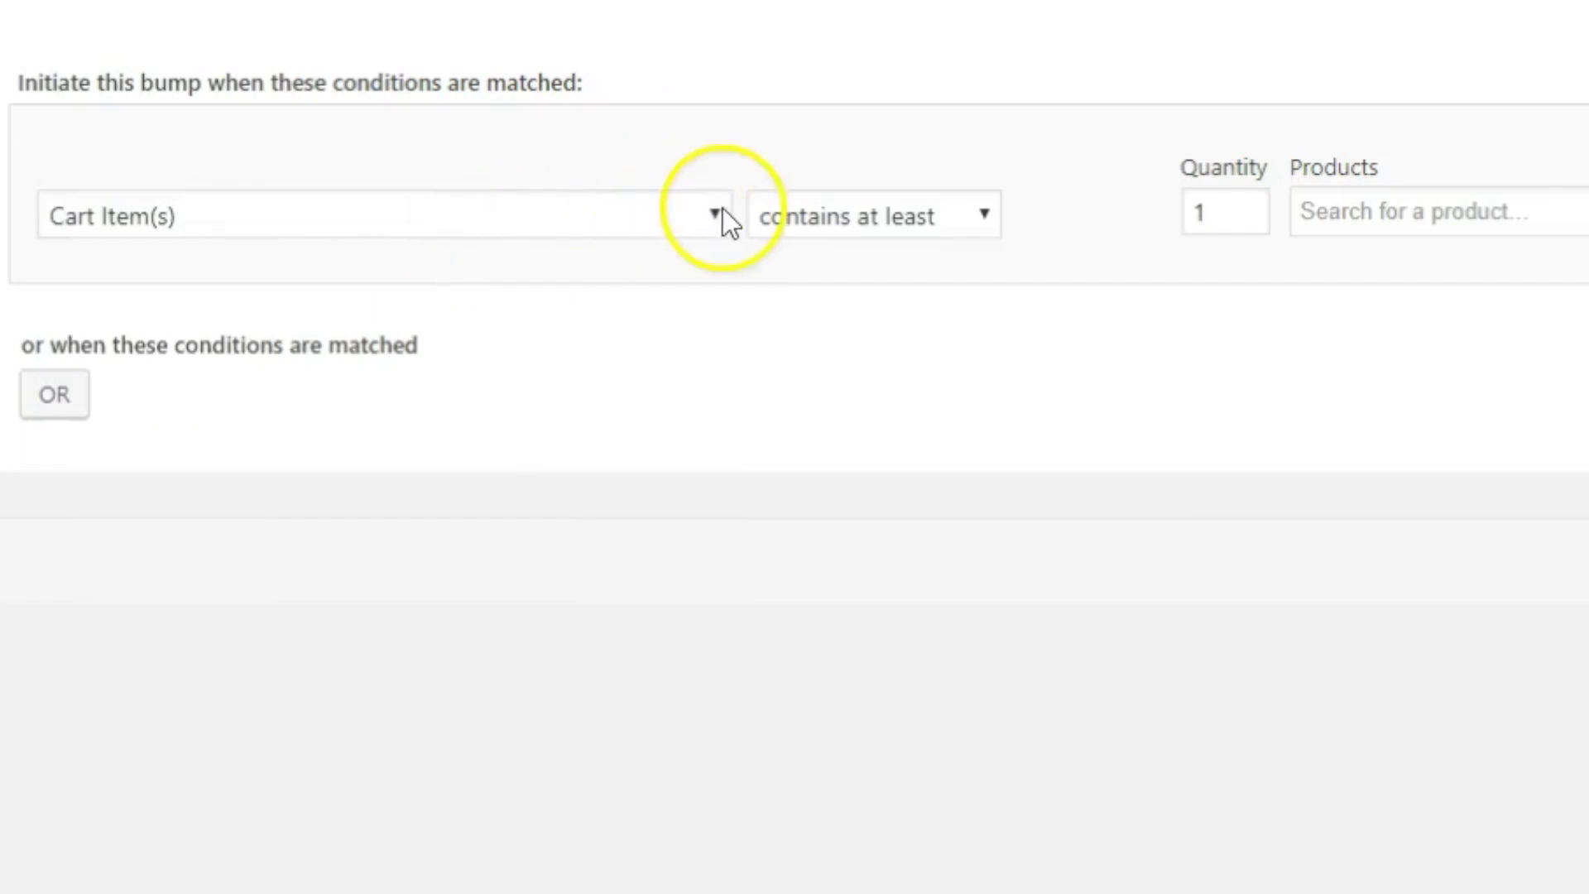
Keep 'contains at least' 1 and choose Woo Ninja (#47) as the required product
{"action": "left_click", "coordinate": [828, 220]}
{"action": "left_click", "coordinate": [1111, 249]}
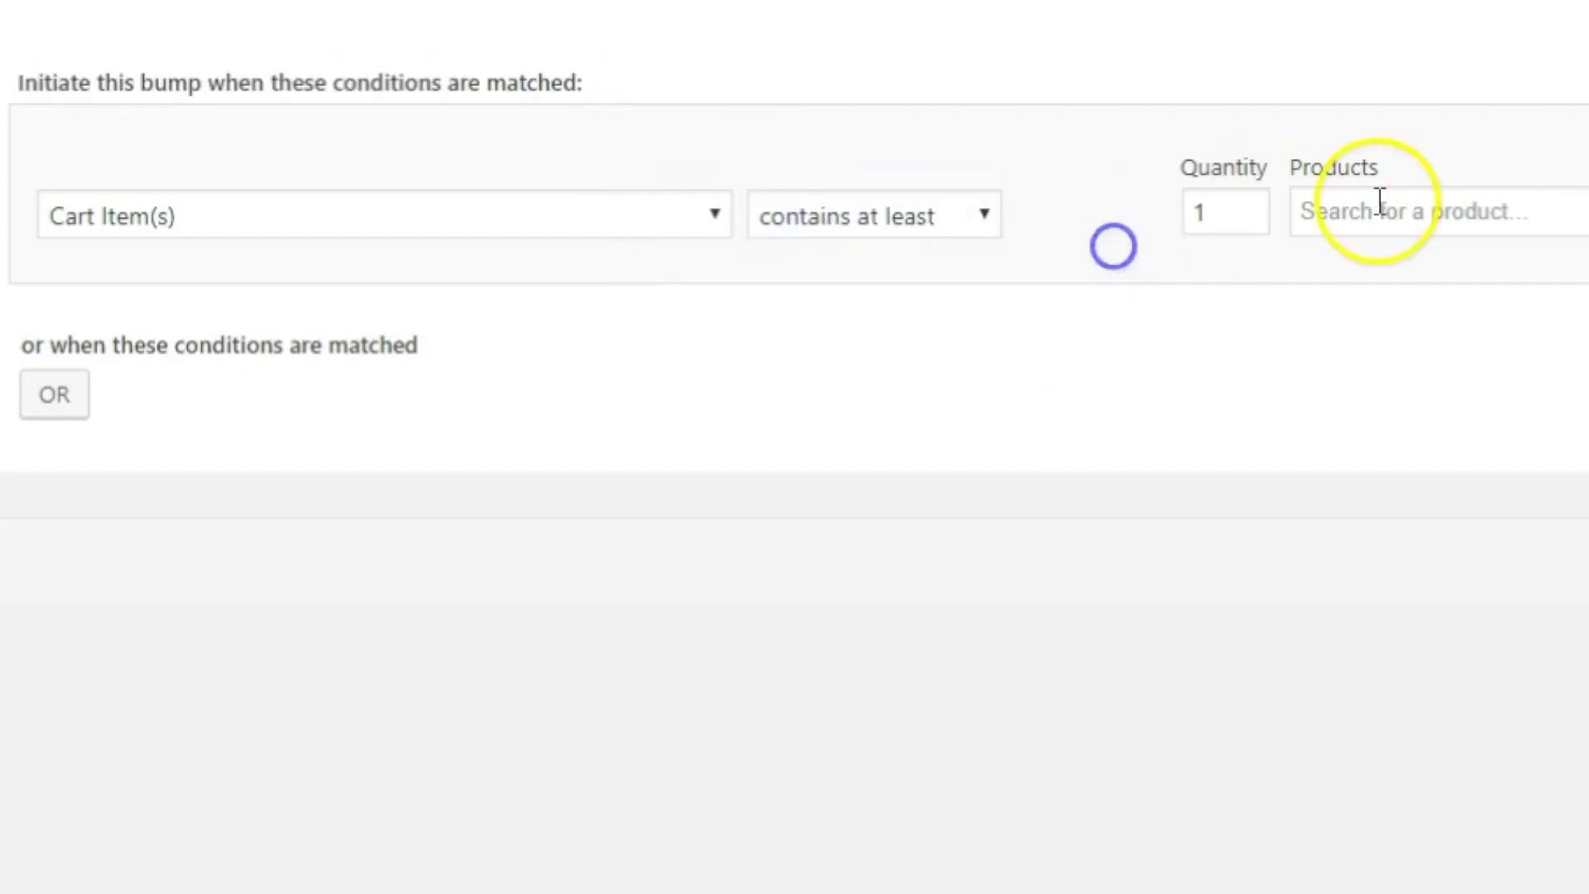
{"action": "left_click", "coordinate": [1378, 203]}
{"action": "type", "text": "w"}
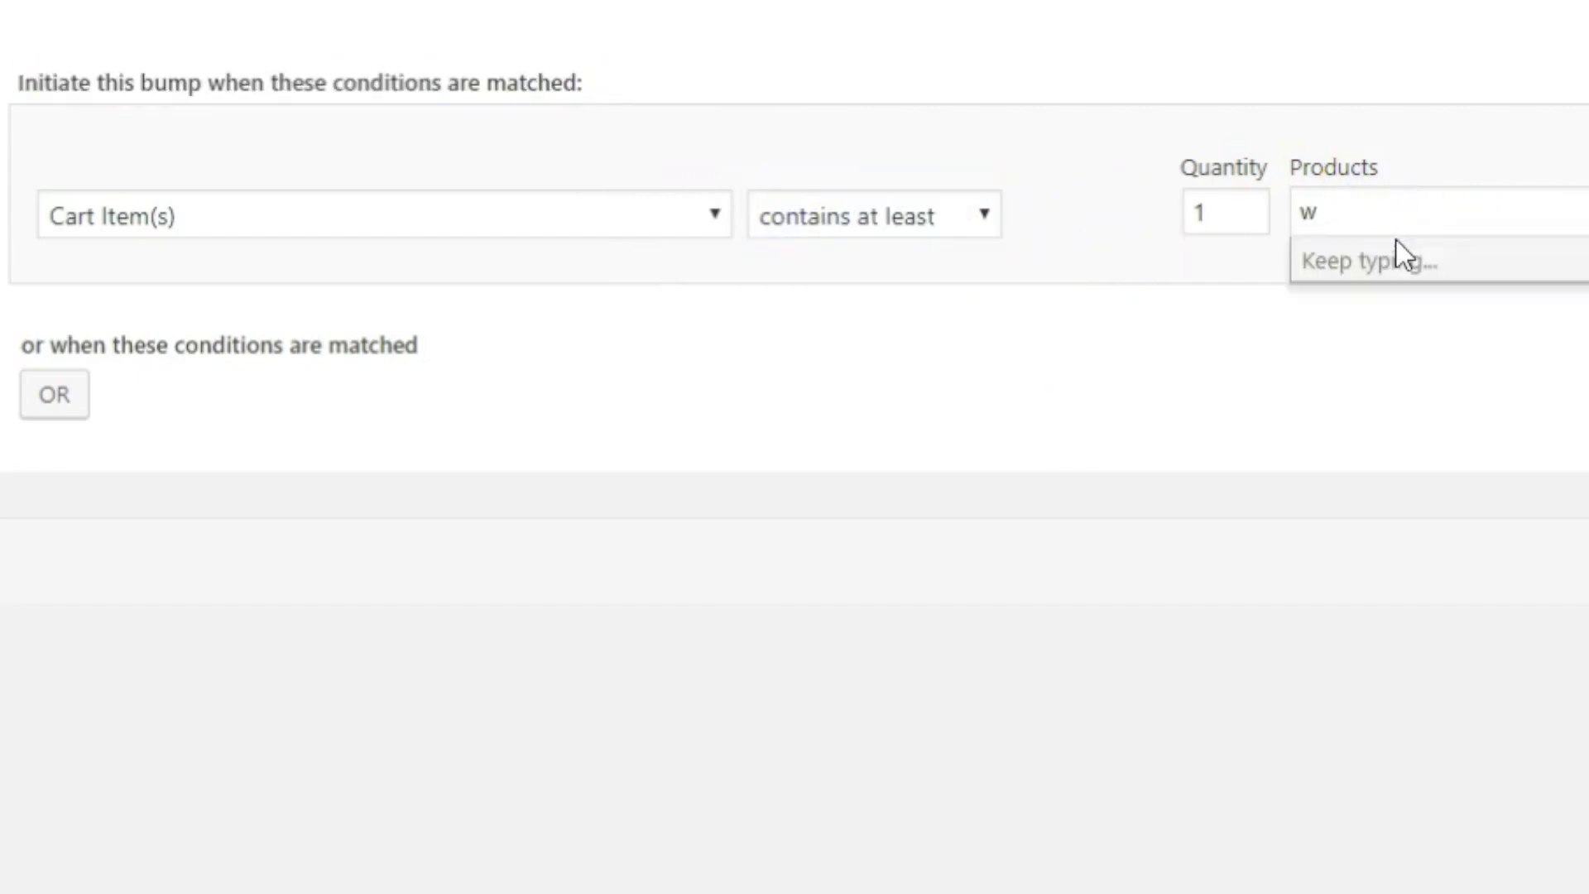
{"action": "type", "text": "oo"}
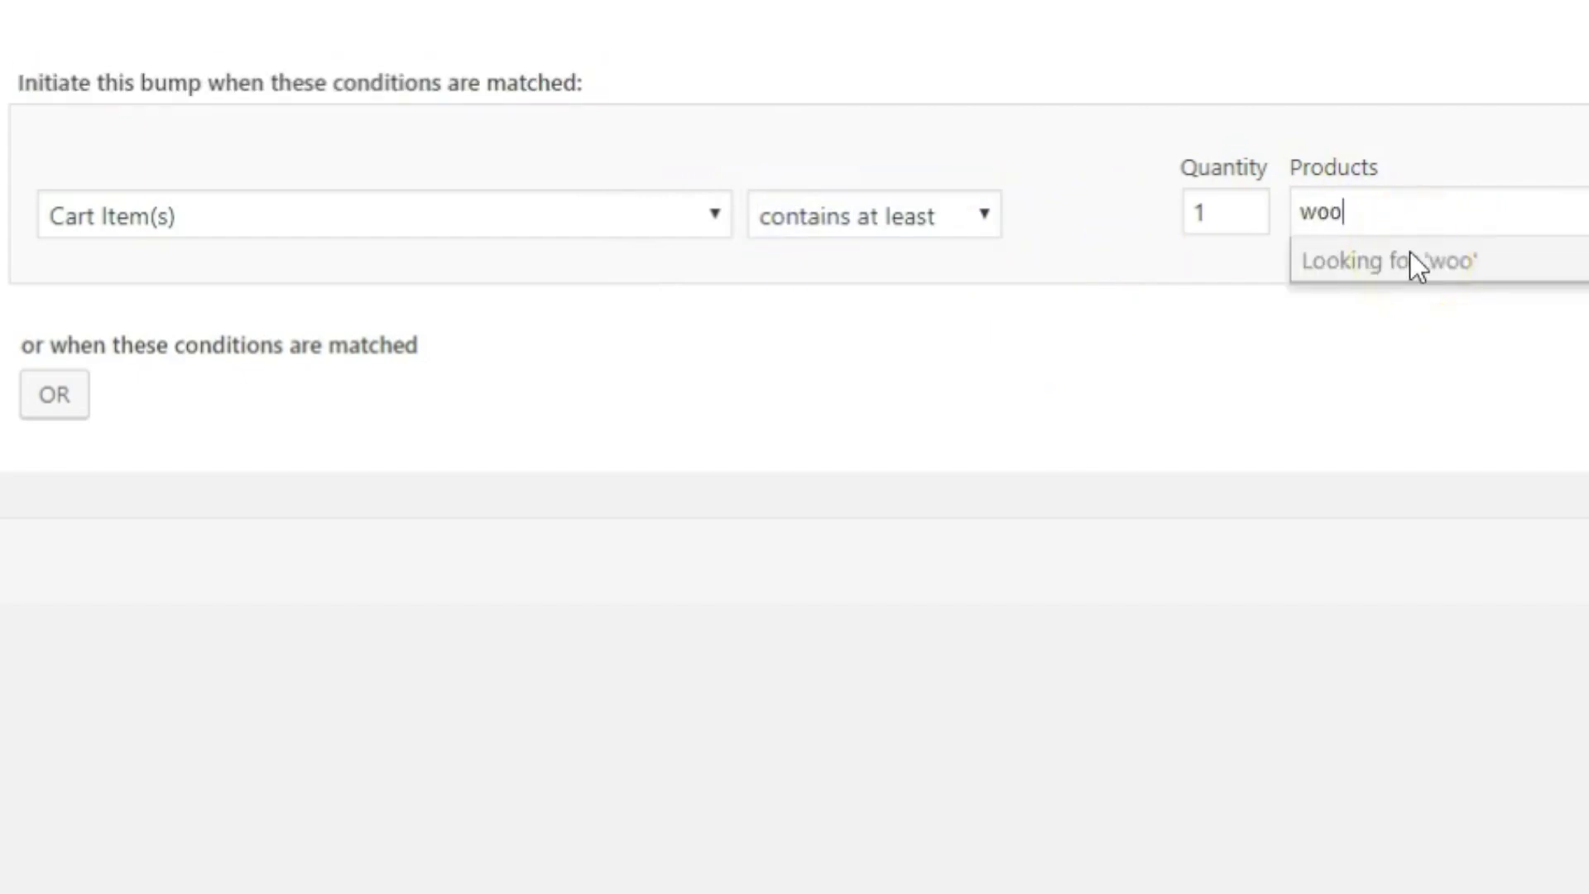
{"action": "left_click", "coordinate": [1412, 307]}
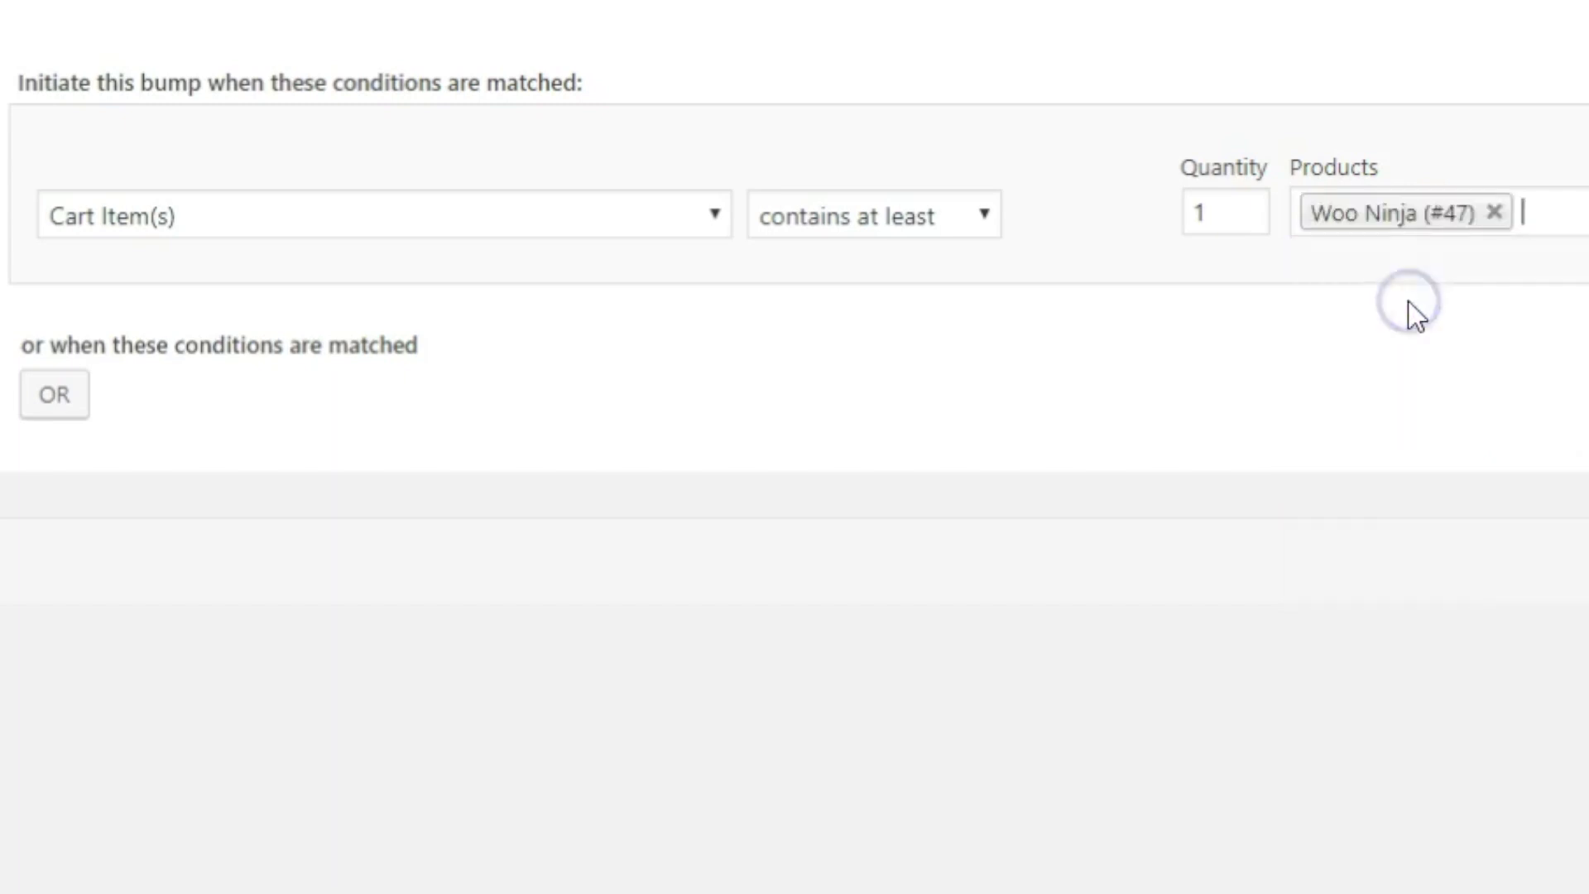
{"action": "left_click", "coordinate": [1348, 227]}
{"action": "left_click", "coordinate": [1401, 248]}
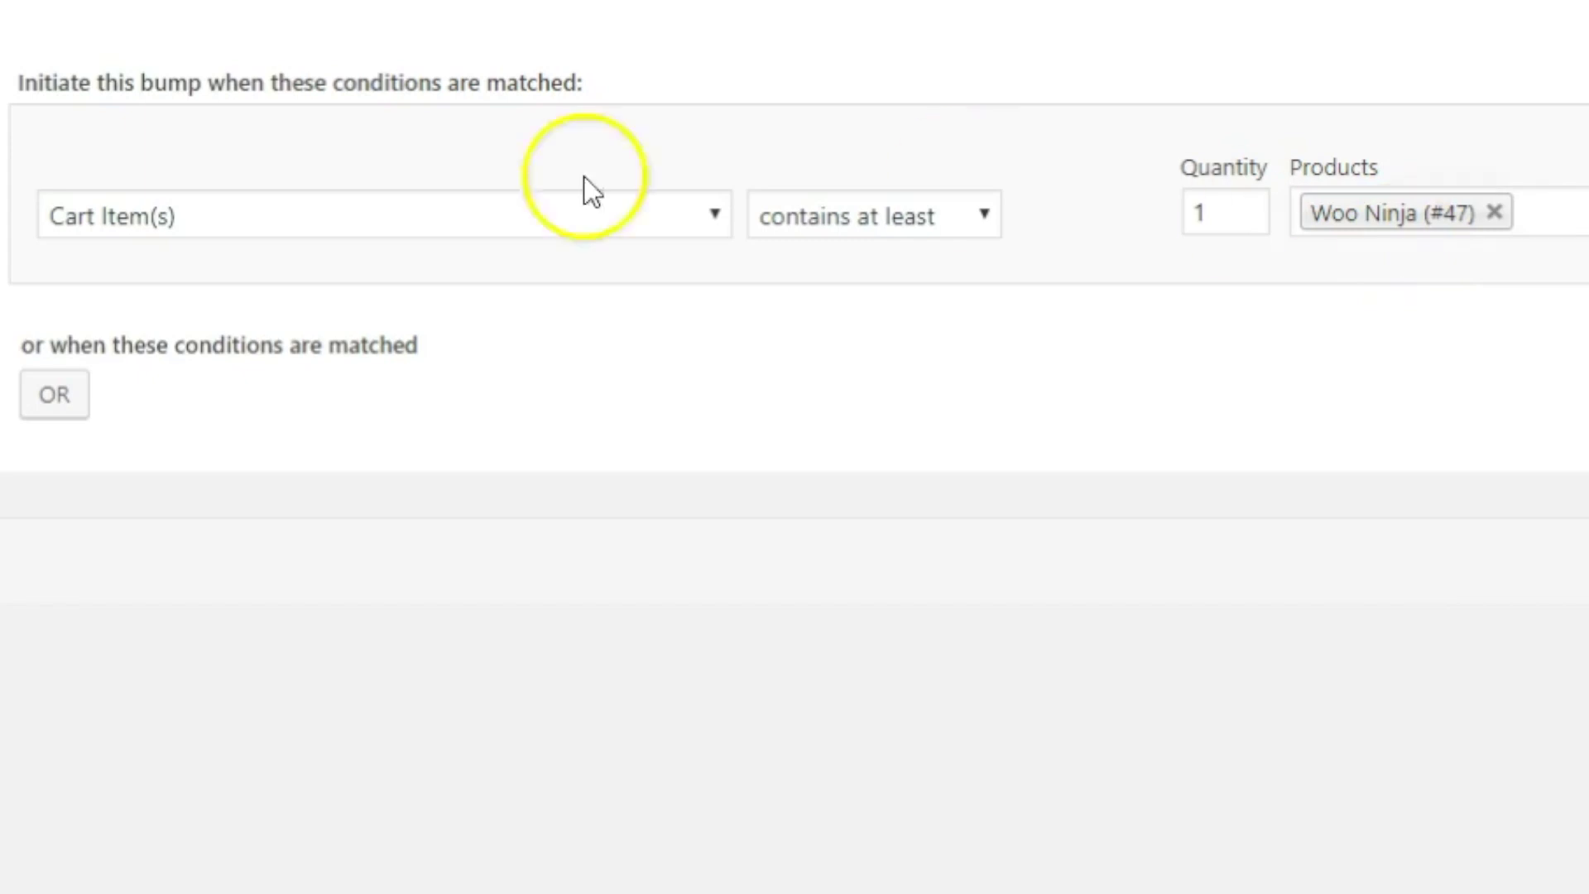
{"action": "left_click", "coordinate": [399, 213]}
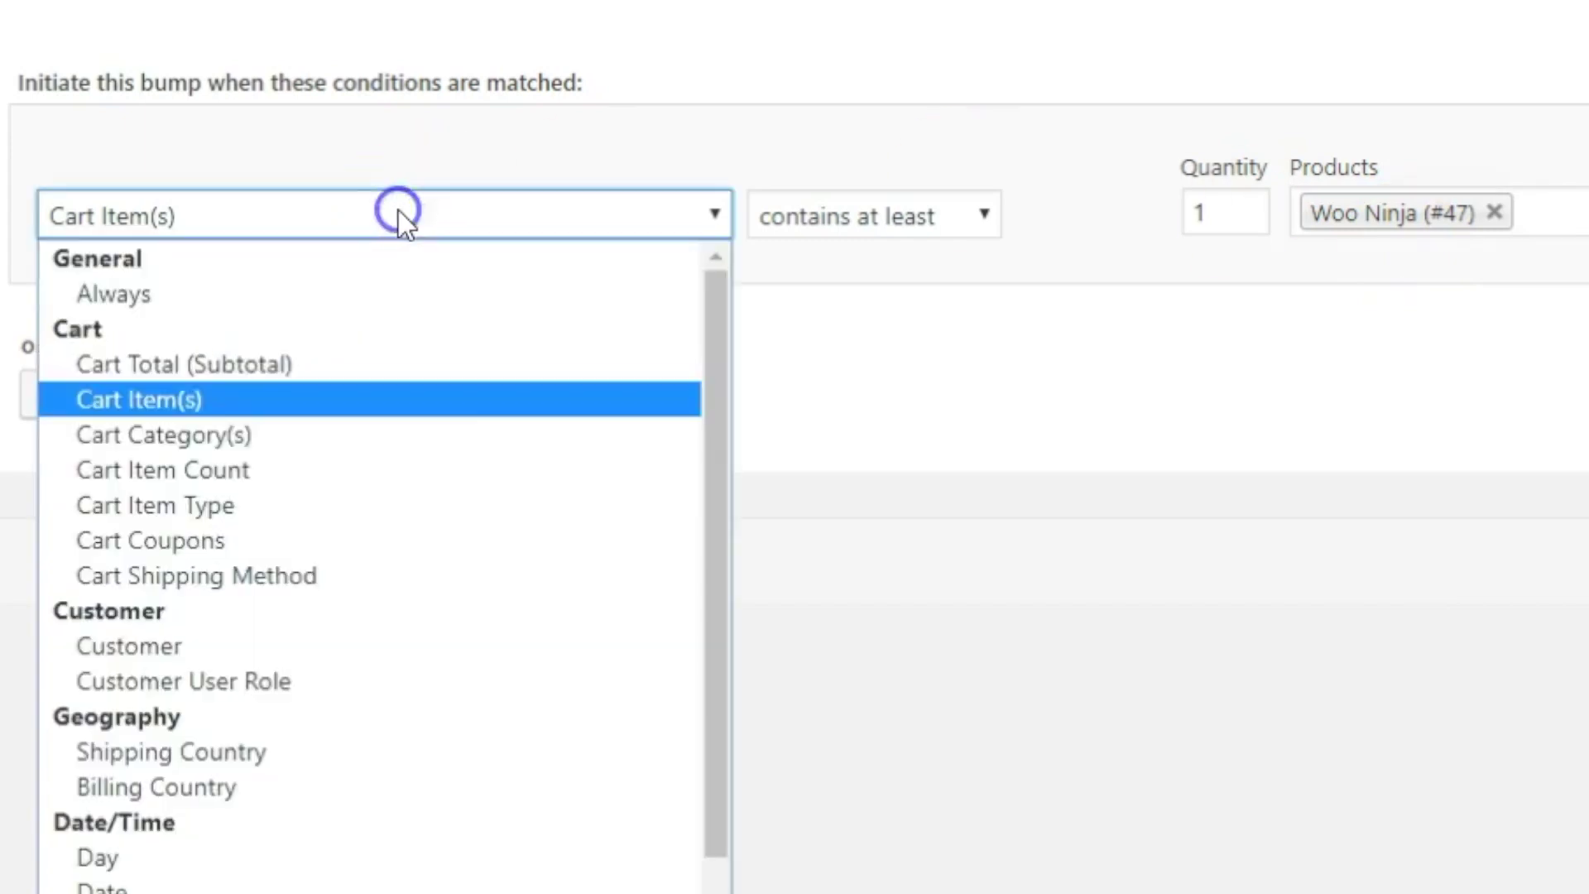
Switch the condition to Cart Category(s), limited to the Albums category
{"action": "left_click", "coordinate": [276, 436]}
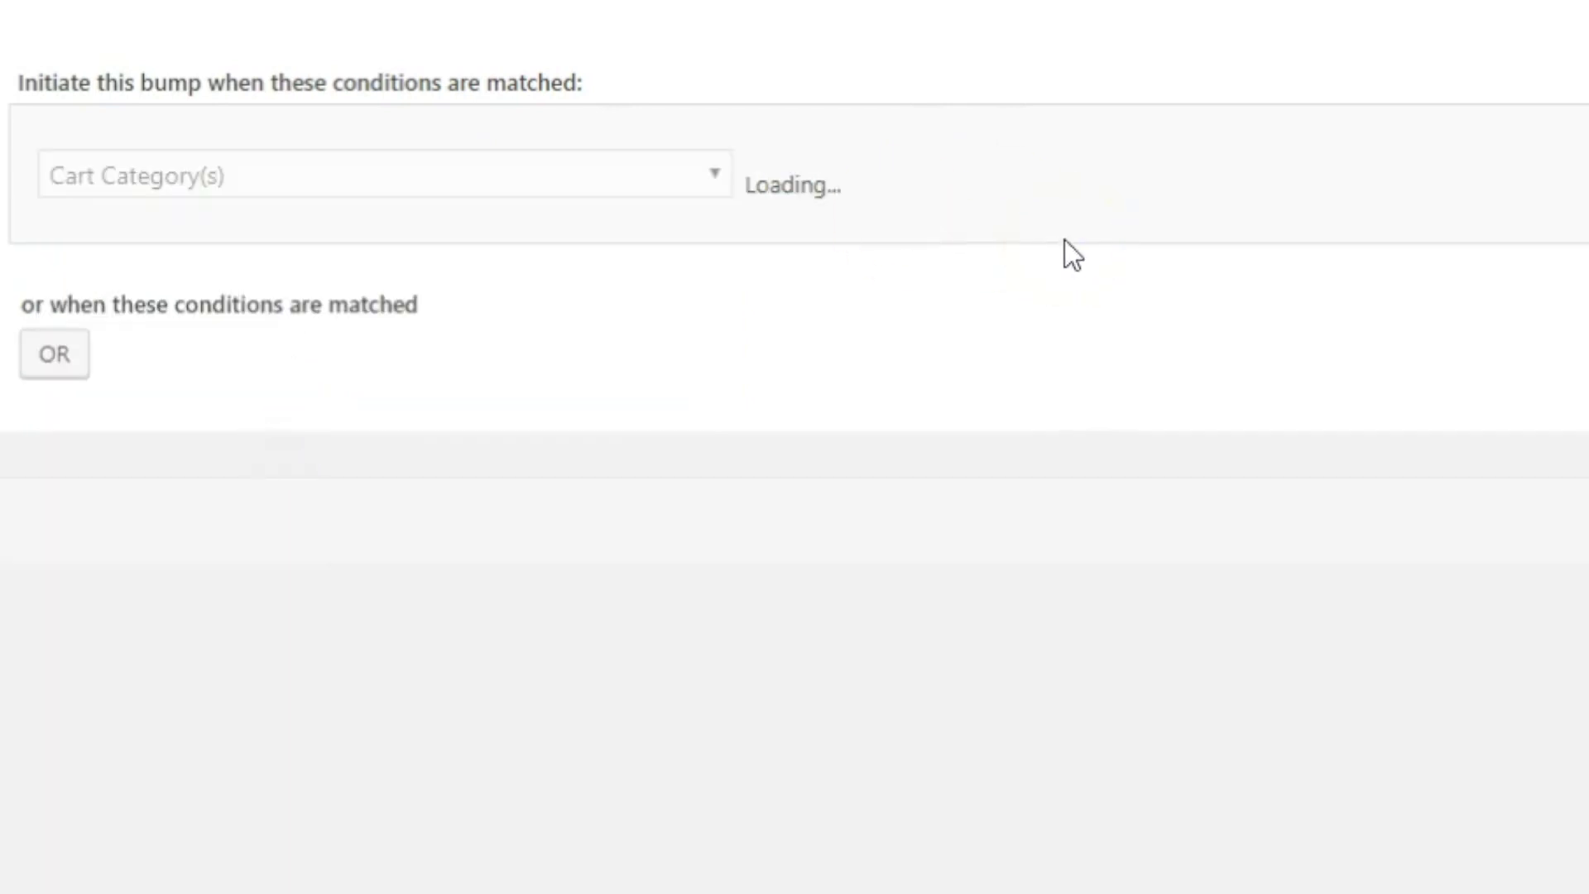
{"action": "left_click", "coordinate": [1288, 204]}
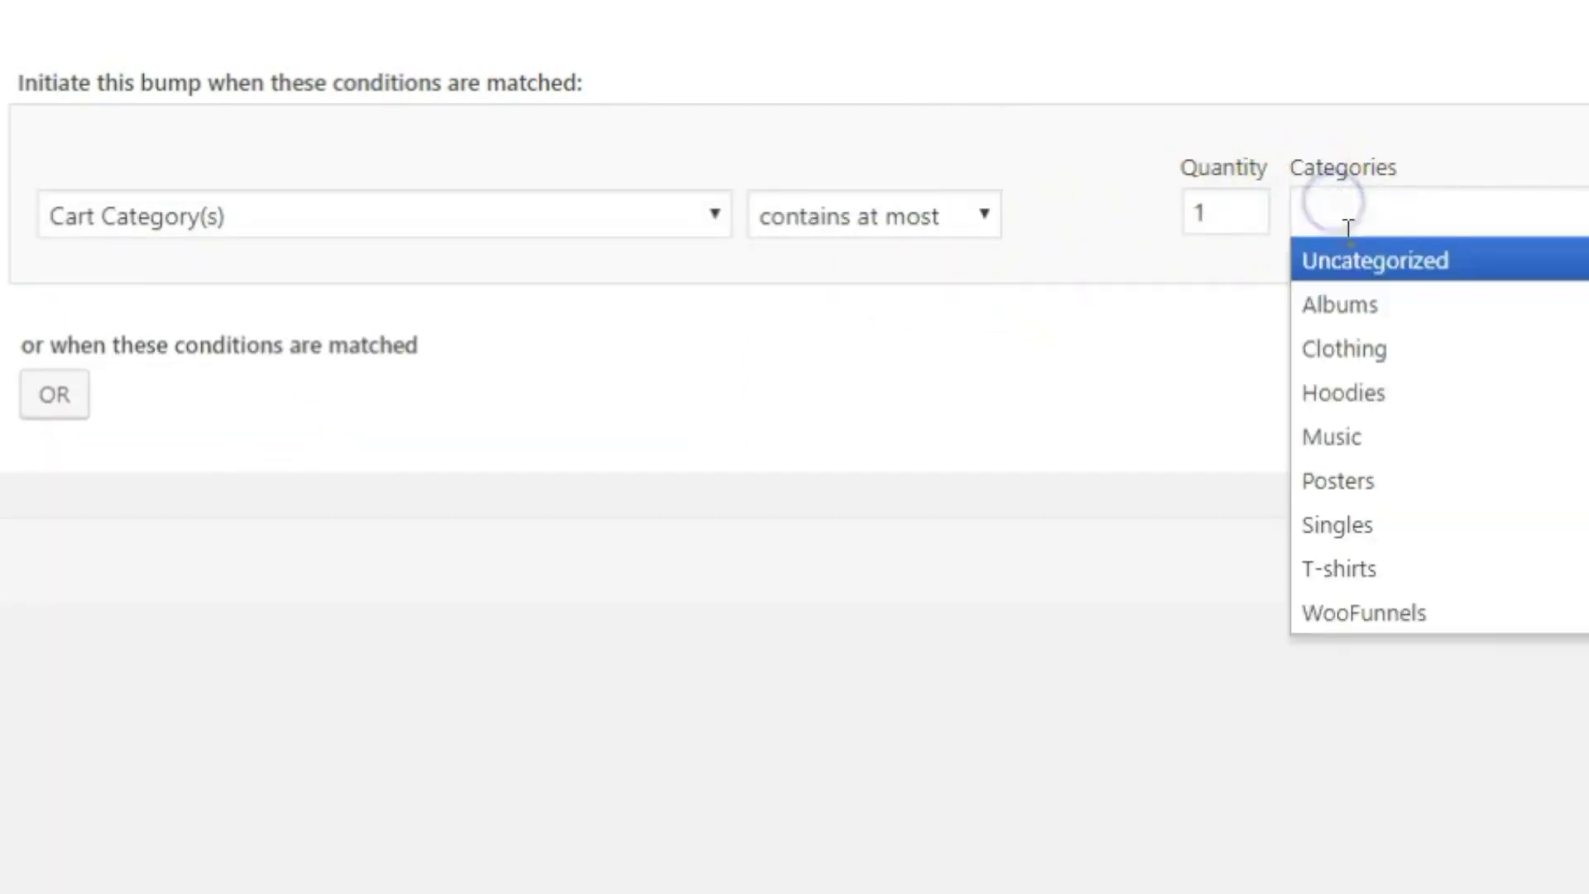
{"action": "left_click", "coordinate": [1356, 303]}
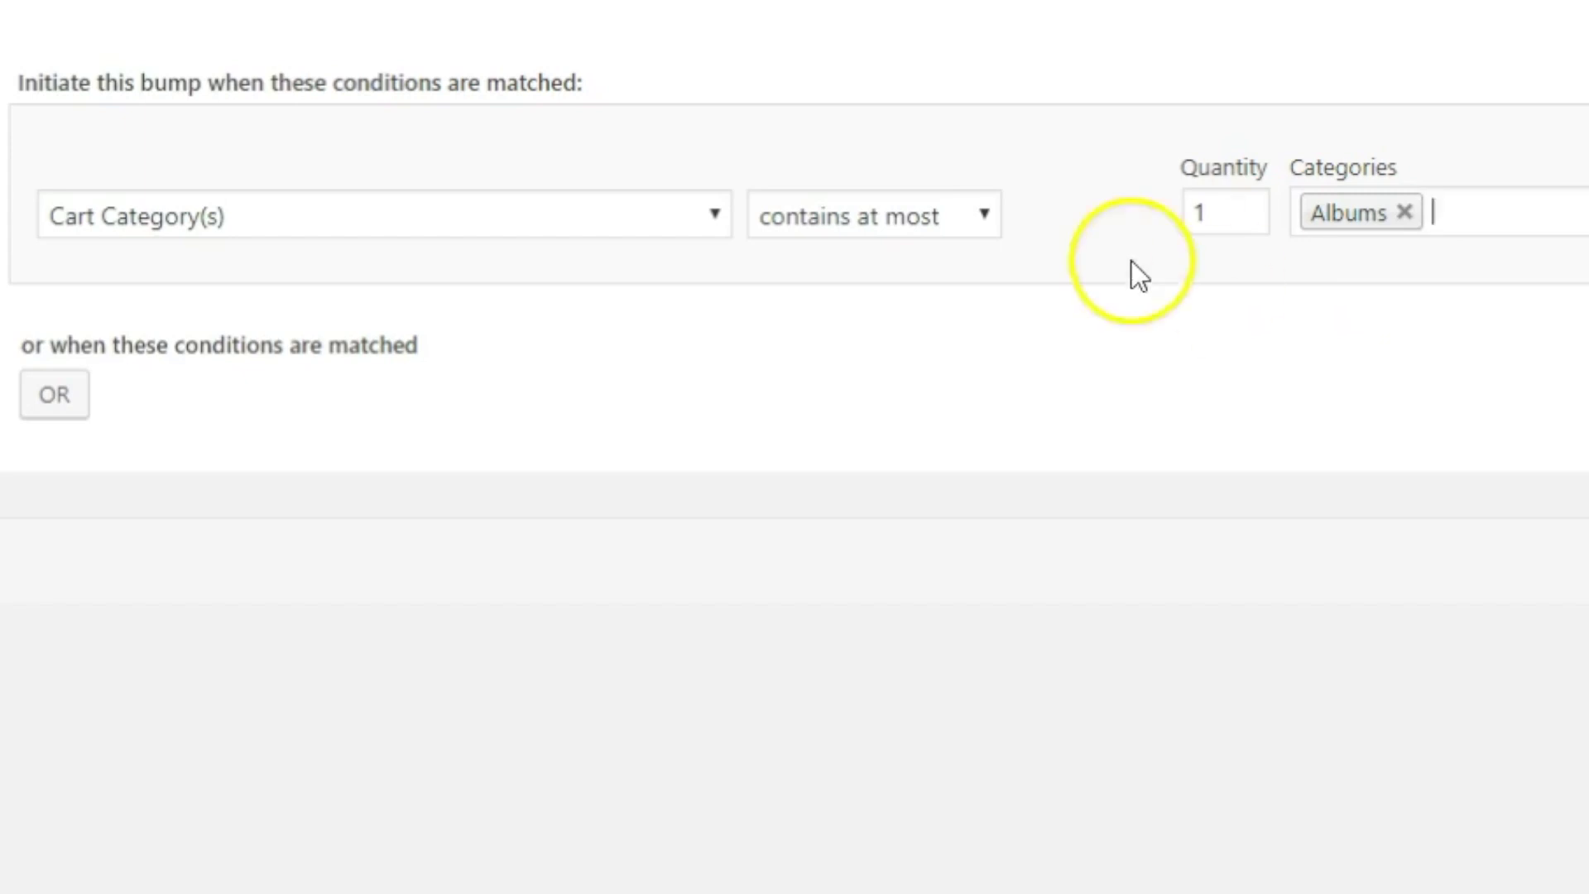
{"action": "left_click", "coordinate": [763, 217]}
Change the condition to Aero Checkout Pages with no page picked, and add an AND row
{"action": "left_click", "coordinate": [714, 217]}
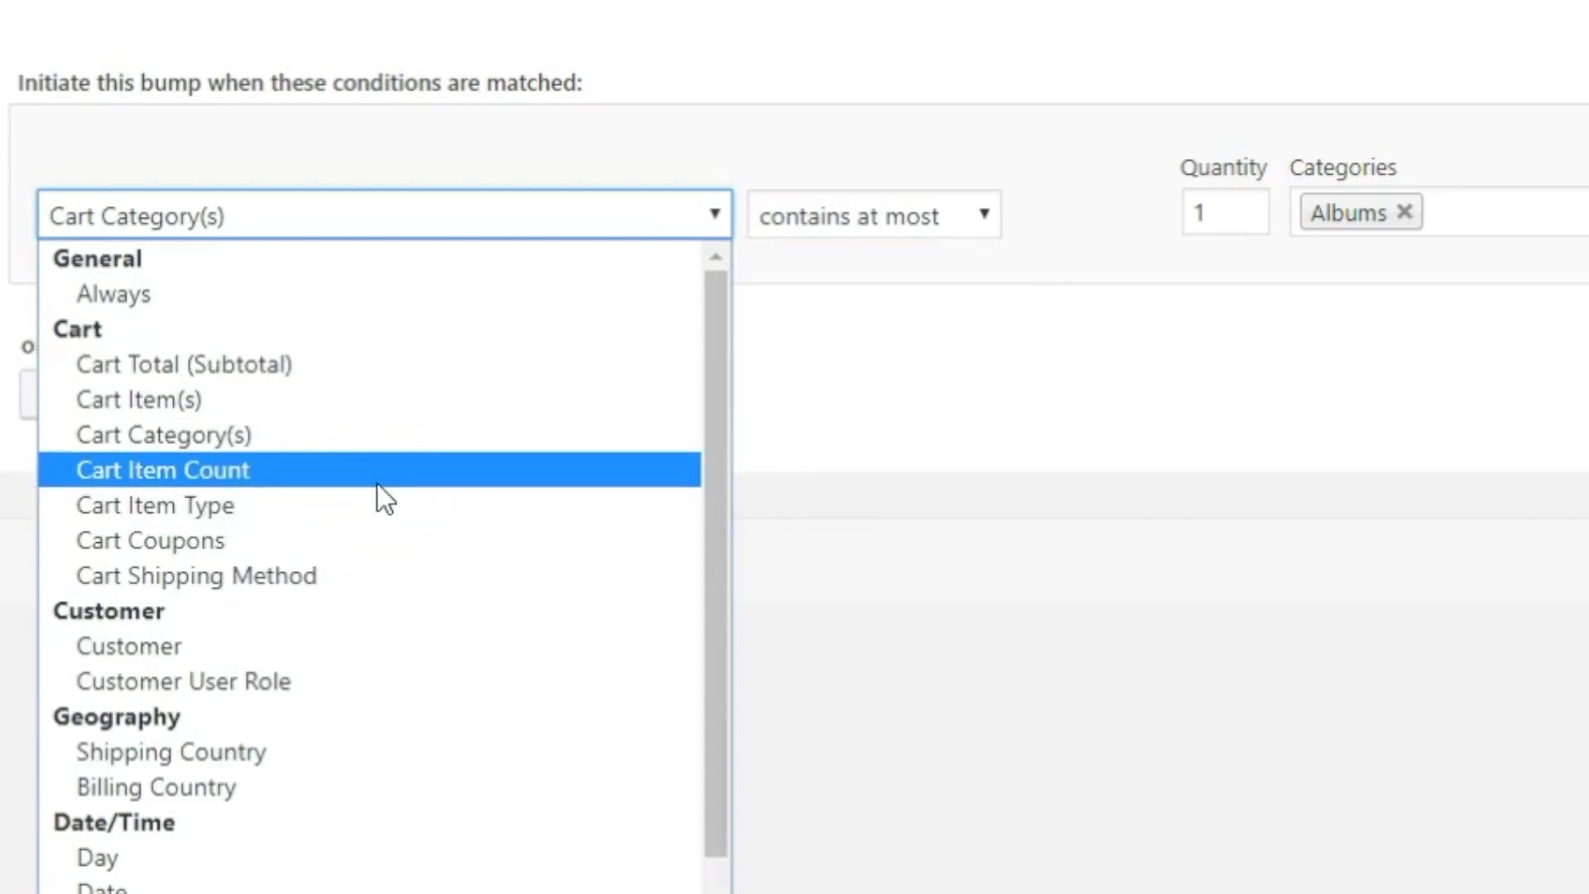
{"action": "left_click", "coordinate": [280, 483]}
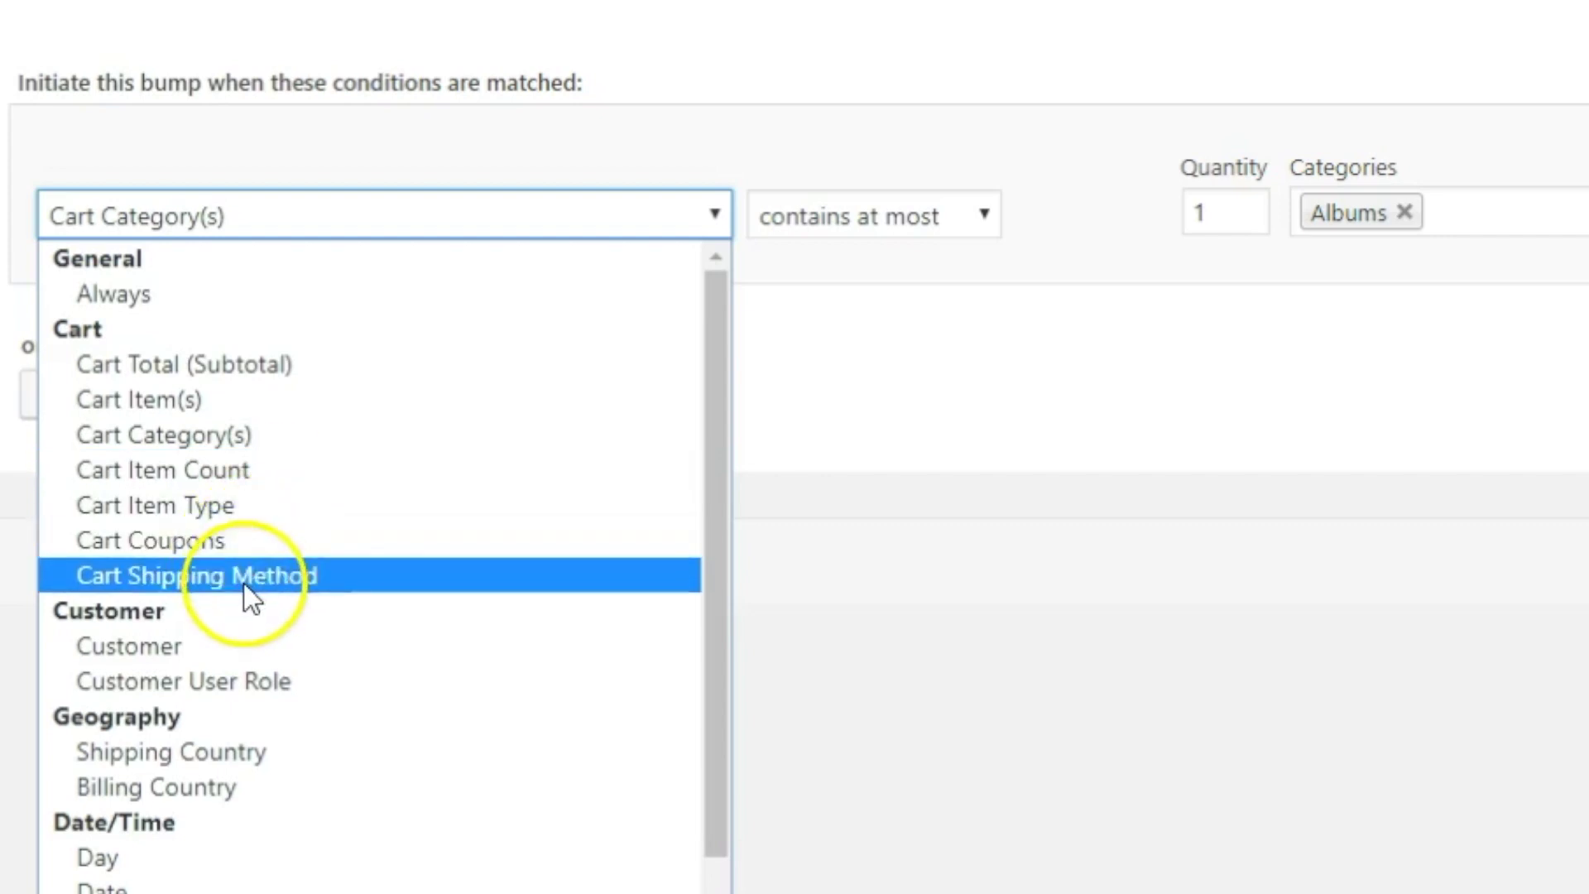
{"action": "scroll", "coordinate": [244, 583], "scroll_direction": "down", "scroll_amount": 1}
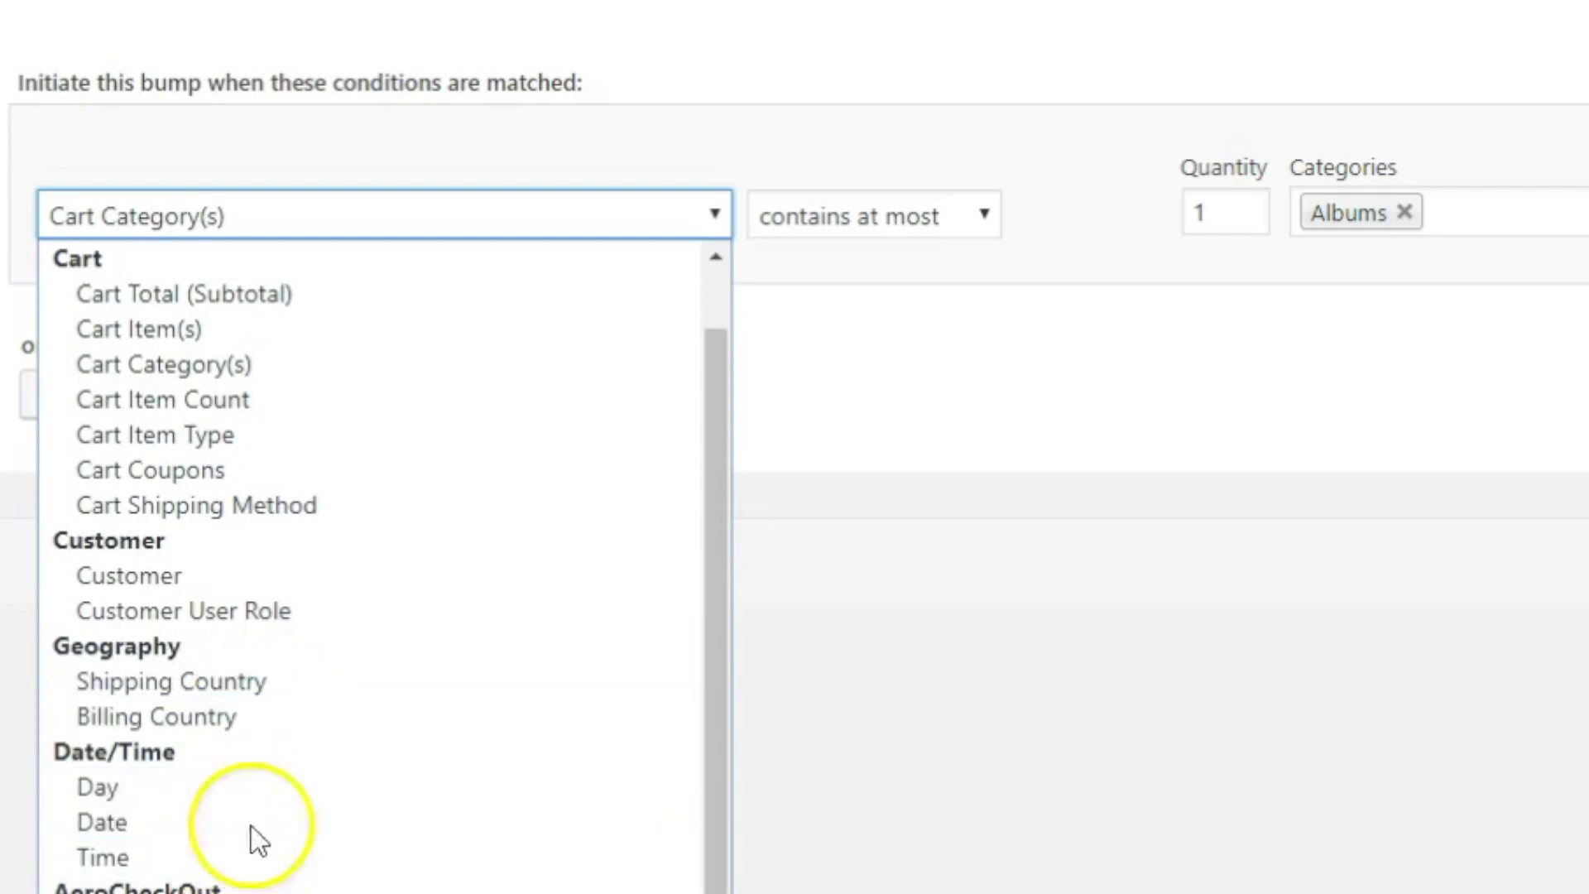
{"action": "left_click", "coordinate": [256, 891]}
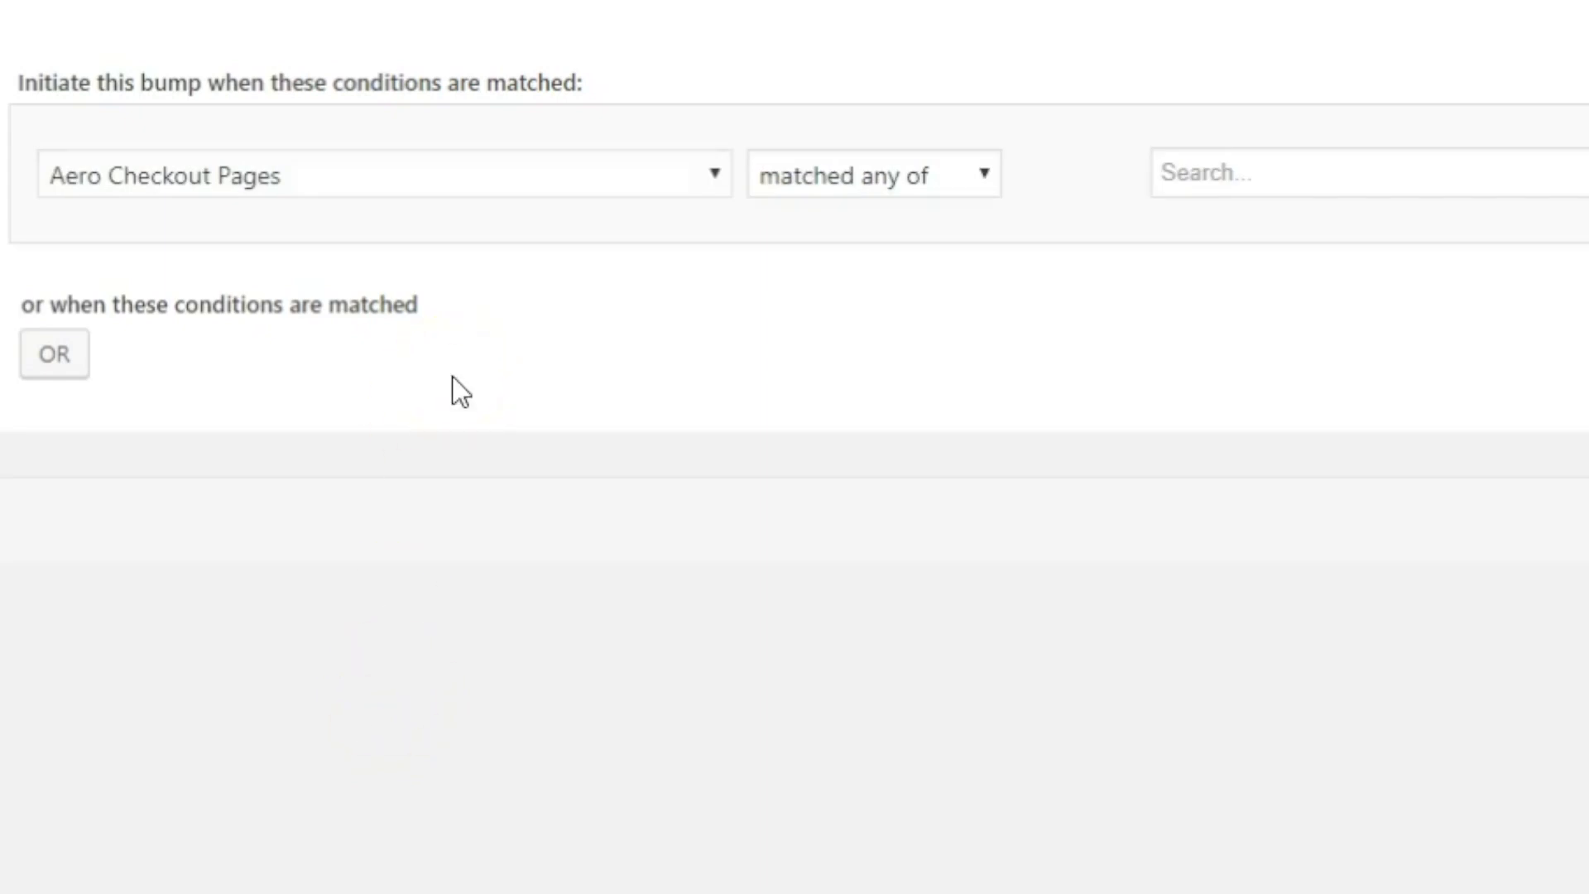
{"action": "left_click", "coordinate": [1200, 176]}
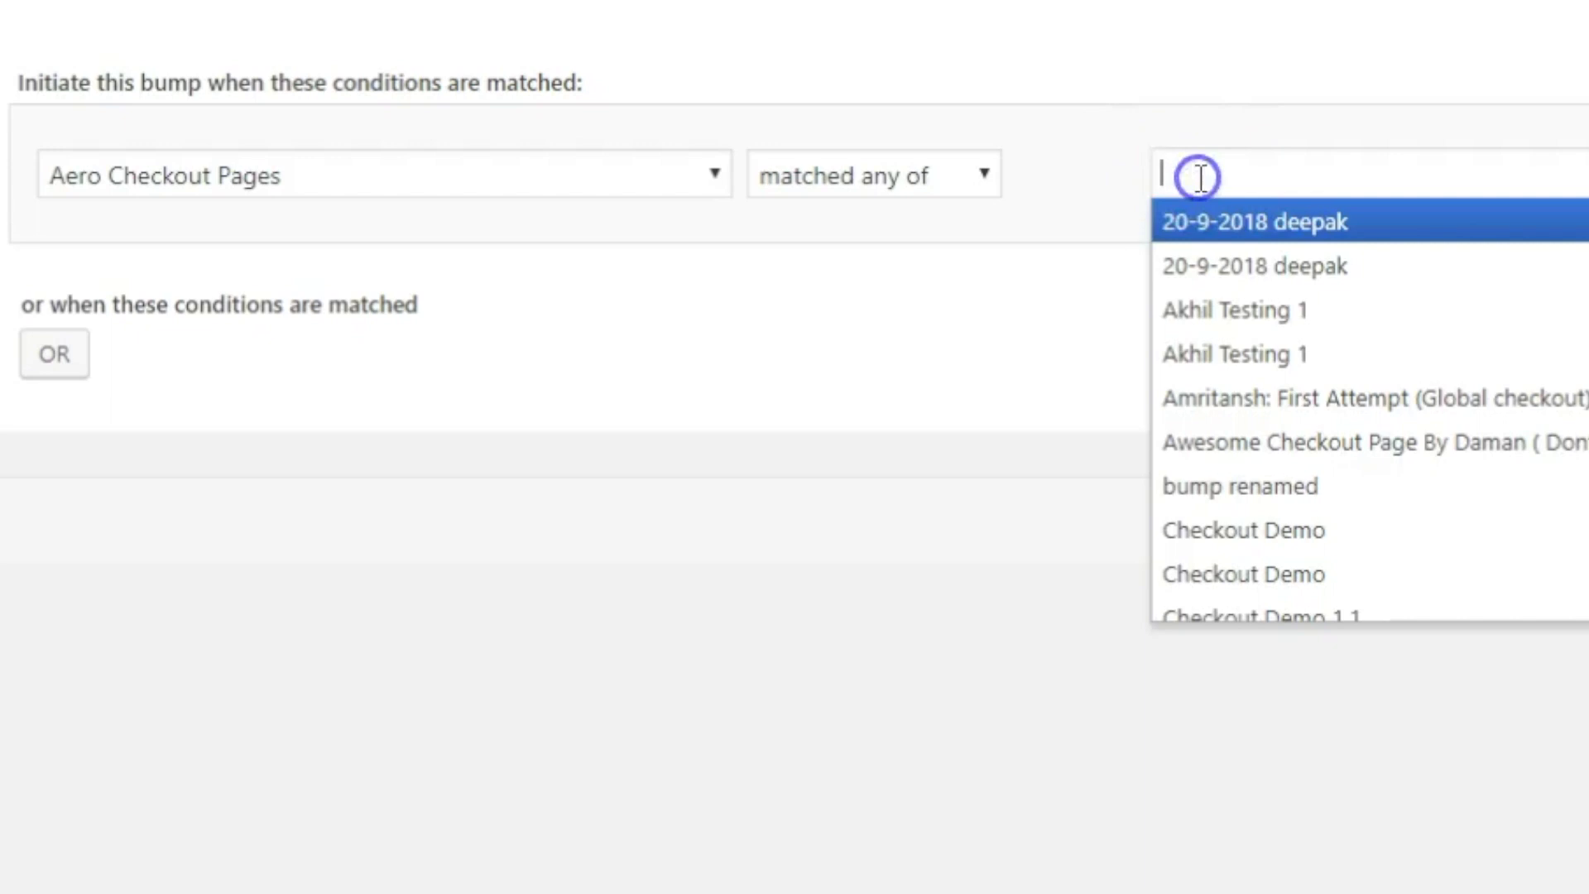
{"action": "left_click", "coordinate": [1076, 207]}
{"action": "left_click", "coordinate": [1179, 172]}
{"action": "scroll", "coordinate": [1224, 437], "scroll_direction": "down", "scroll_amount": 15}
{"action": "scroll", "coordinate": [1291, 543], "scroll_direction": "down", "scroll_amount": 5}
{"action": "left_click", "coordinate": [1110, 546]}
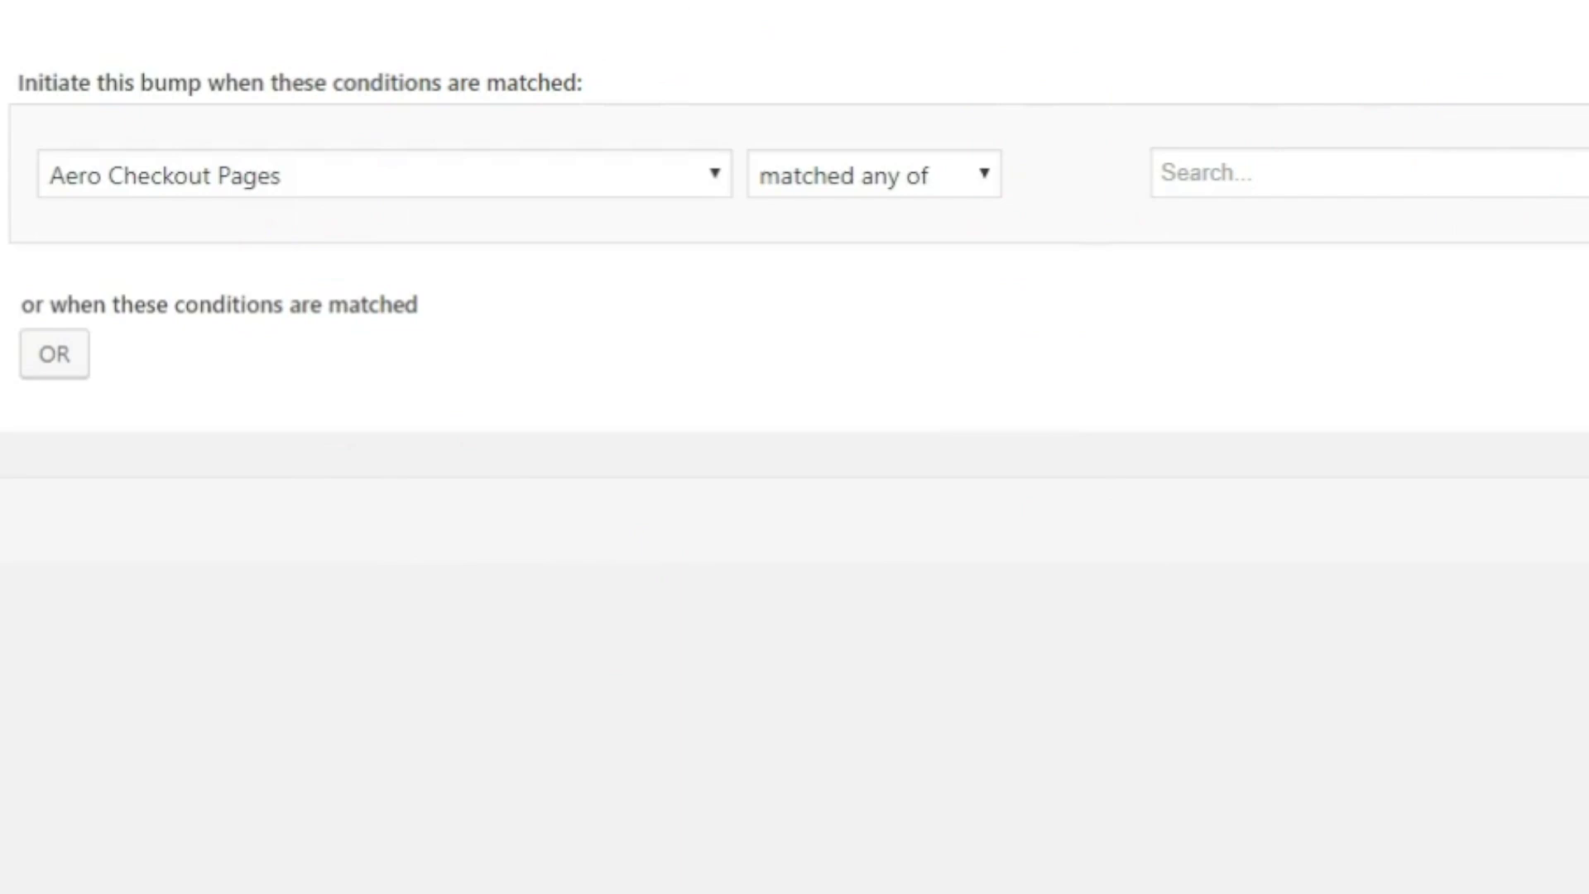
{"action": "left_click", "coordinate": [590, 194]}
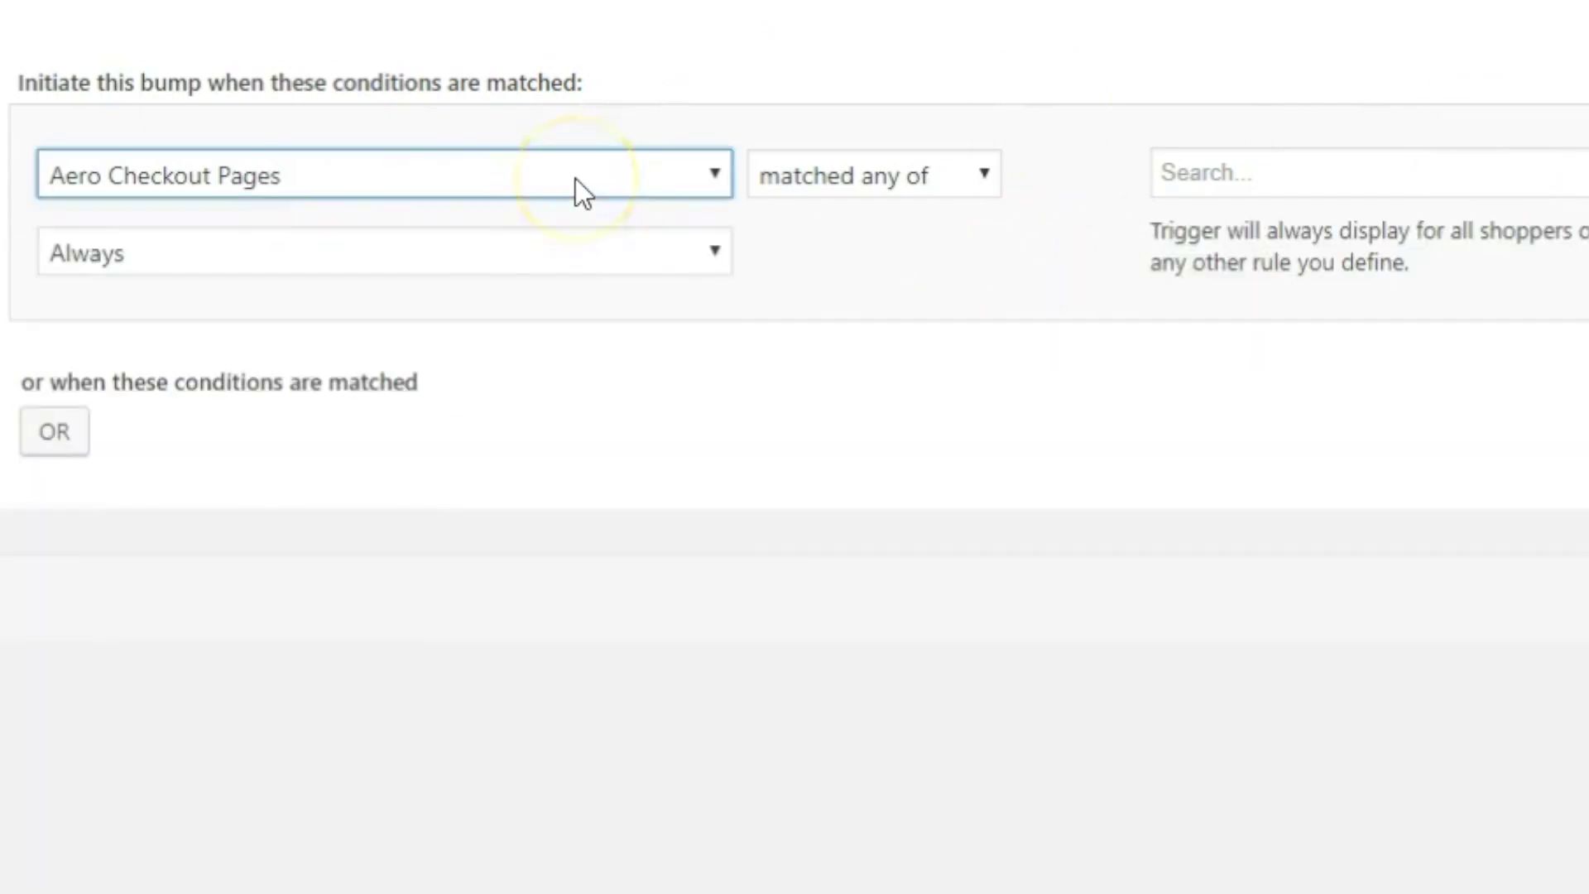
Choose a checkout page for the Aero Checkout Pages condition
{"action": "left_click", "coordinate": [1228, 163]}
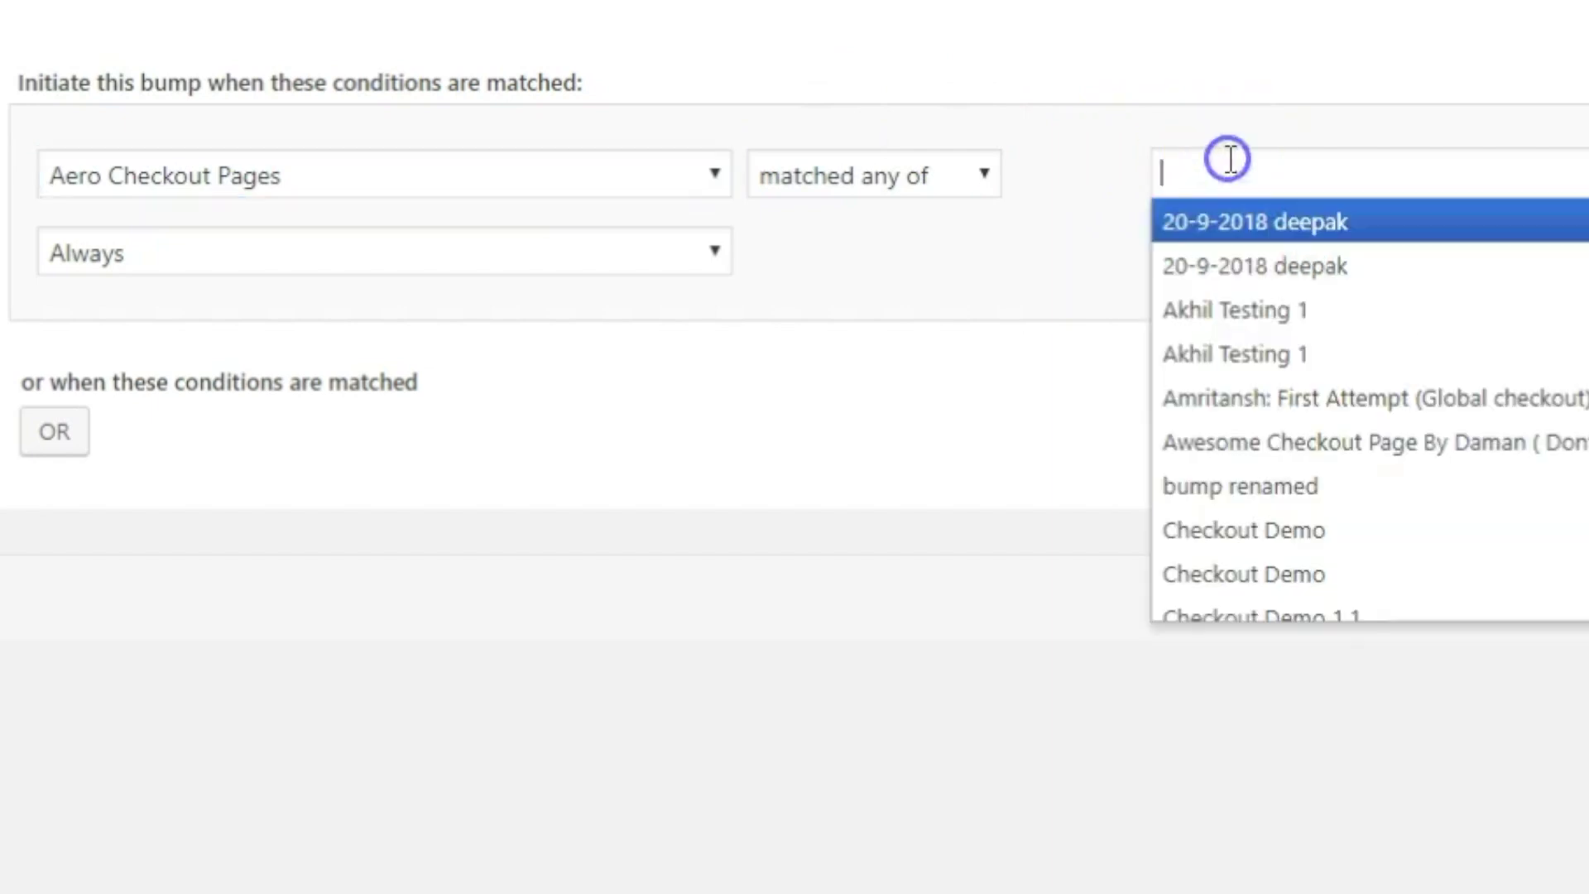
{"action": "left_click", "coordinate": [1263, 265]}
{"action": "left_click", "coordinate": [1059, 396]}
Set the second condition to Cart Category(s) Clothing, then remove it
{"action": "left_click", "coordinate": [399, 238]}
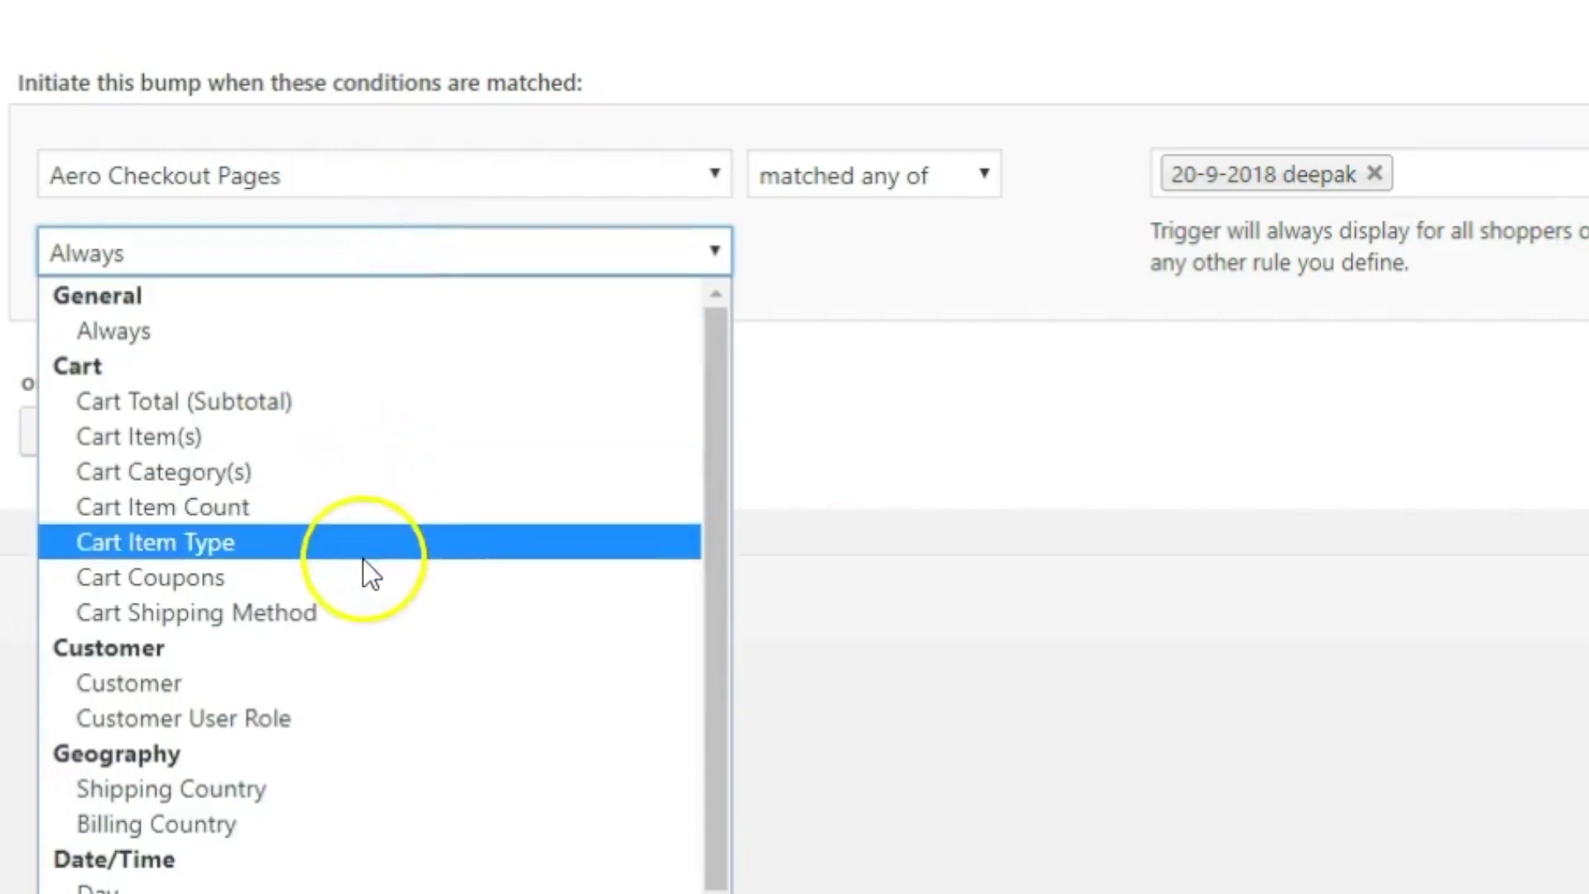
{"action": "left_click", "coordinate": [291, 472]}
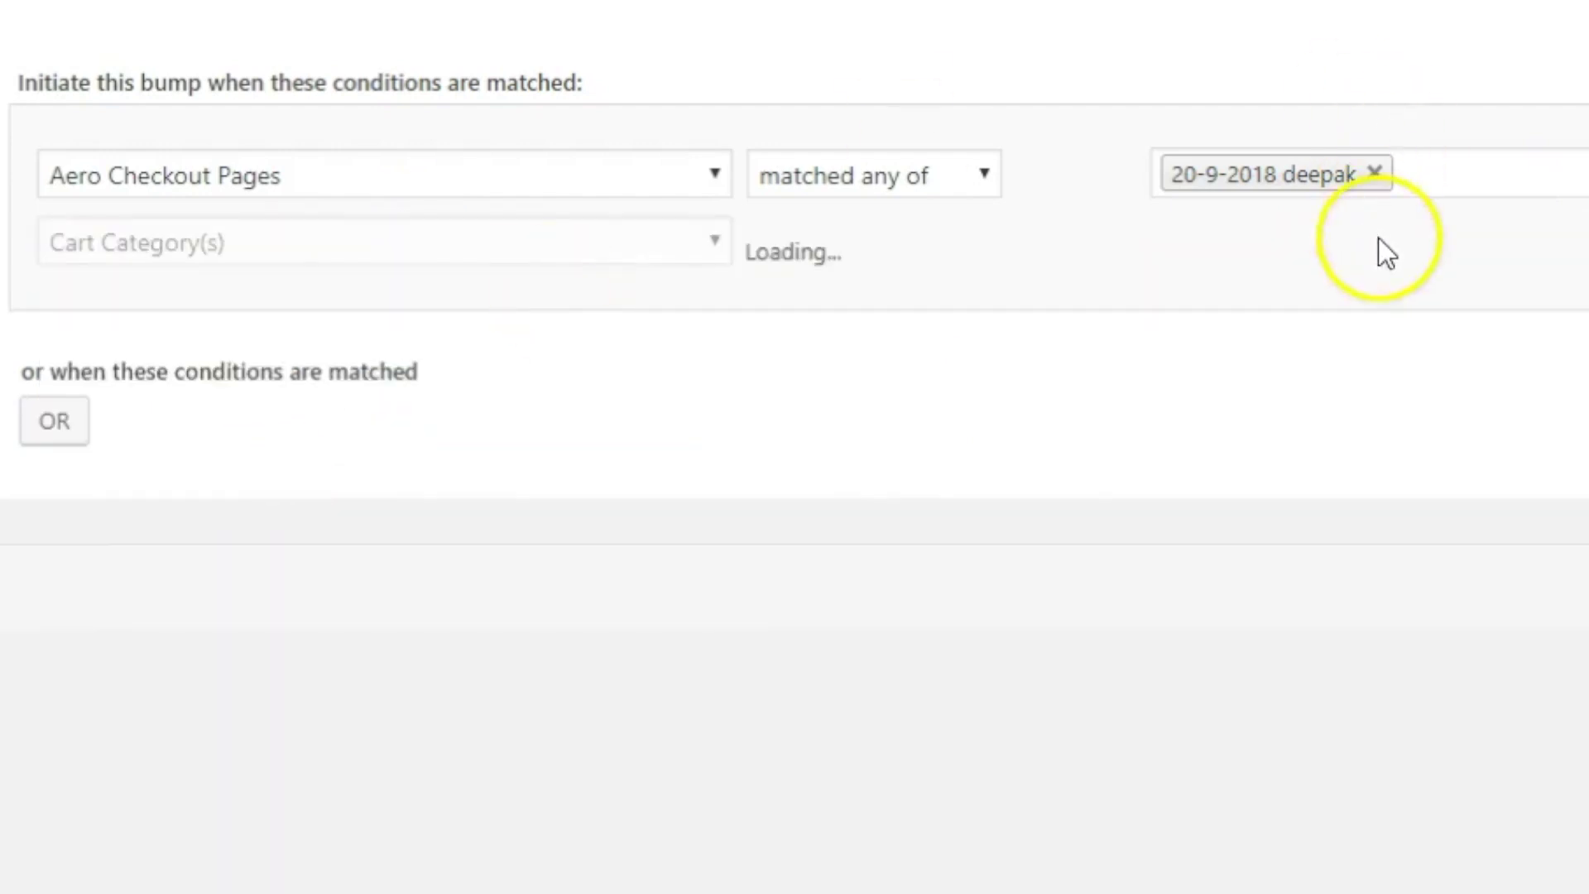
{"action": "left_click", "coordinate": [1311, 273]}
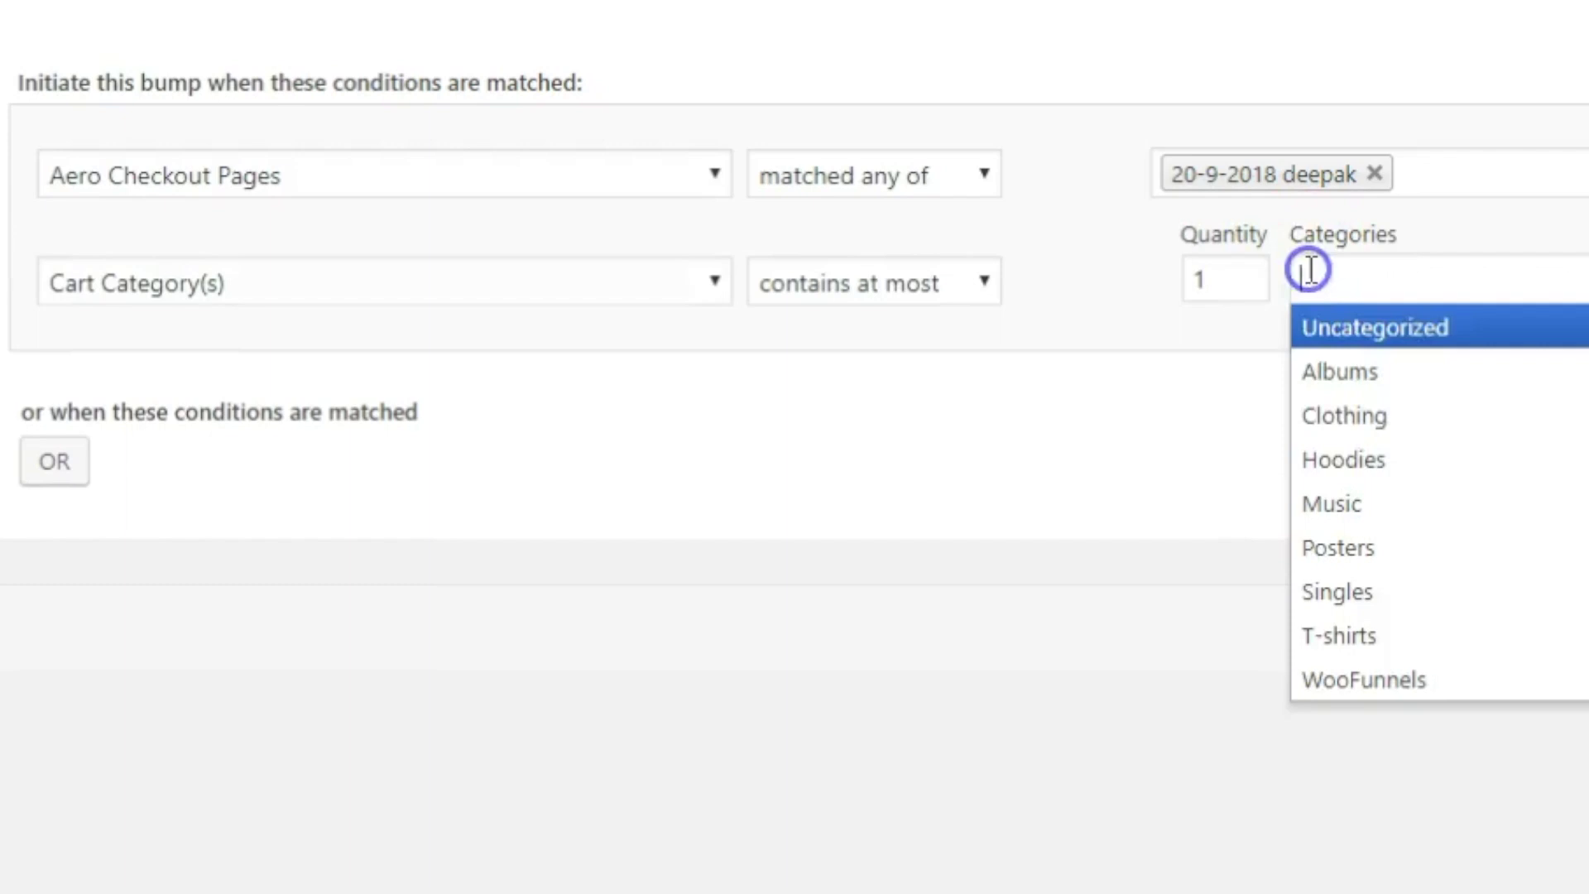
{"action": "left_click", "coordinate": [1348, 415]}
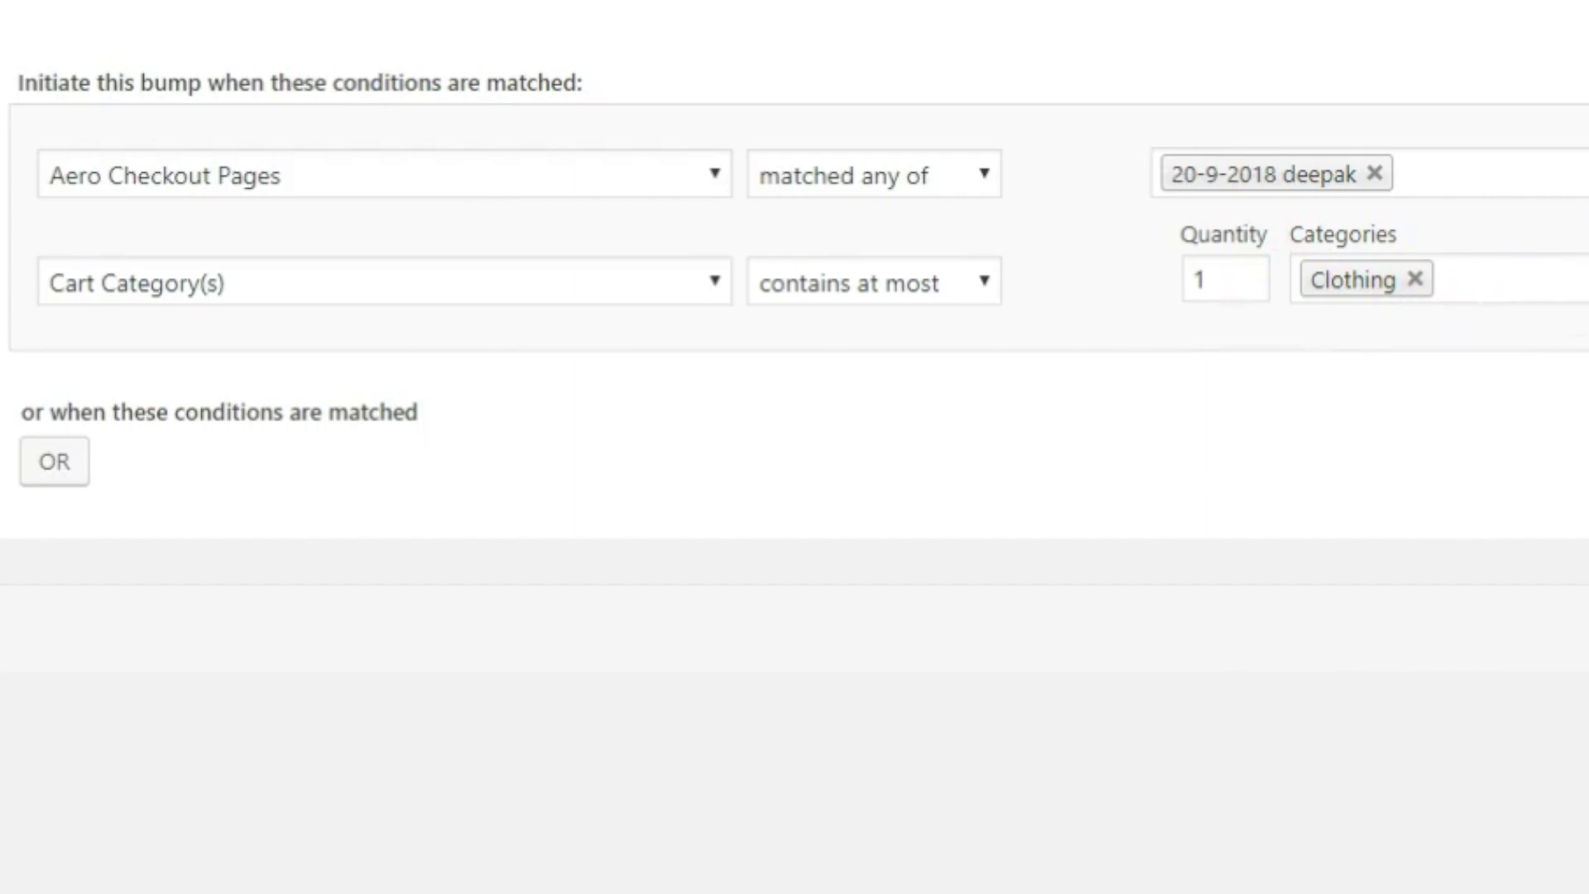
{"action": "left_click", "coordinate": [528, 196]}
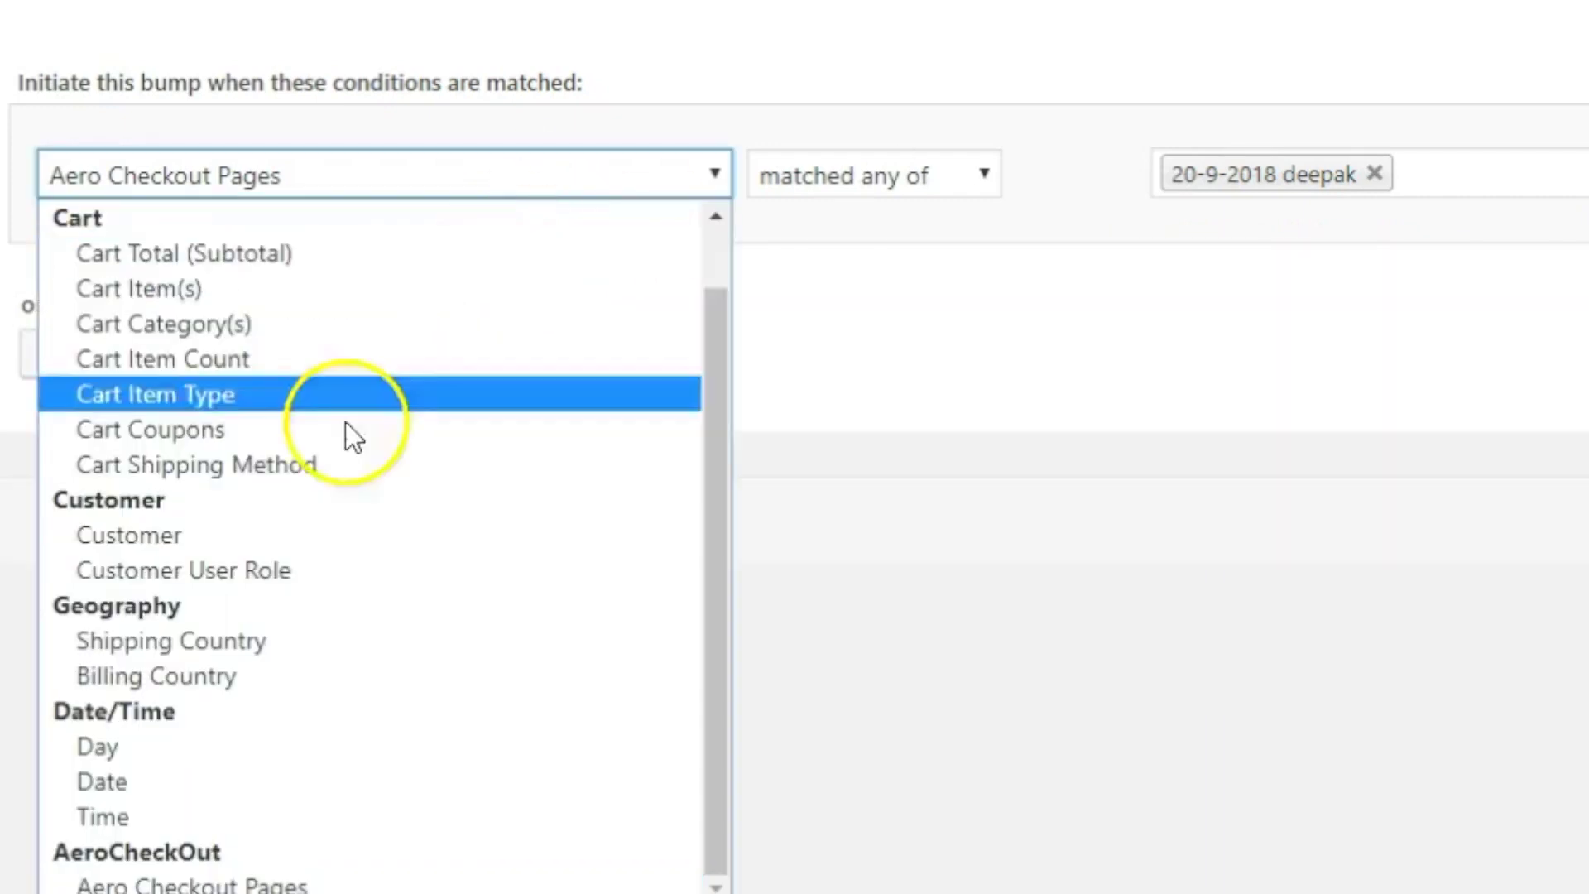
Make the condition Cart Item(s) requiring Woo Ninja (#47), then save the rules
{"action": "left_click", "coordinate": [199, 288]}
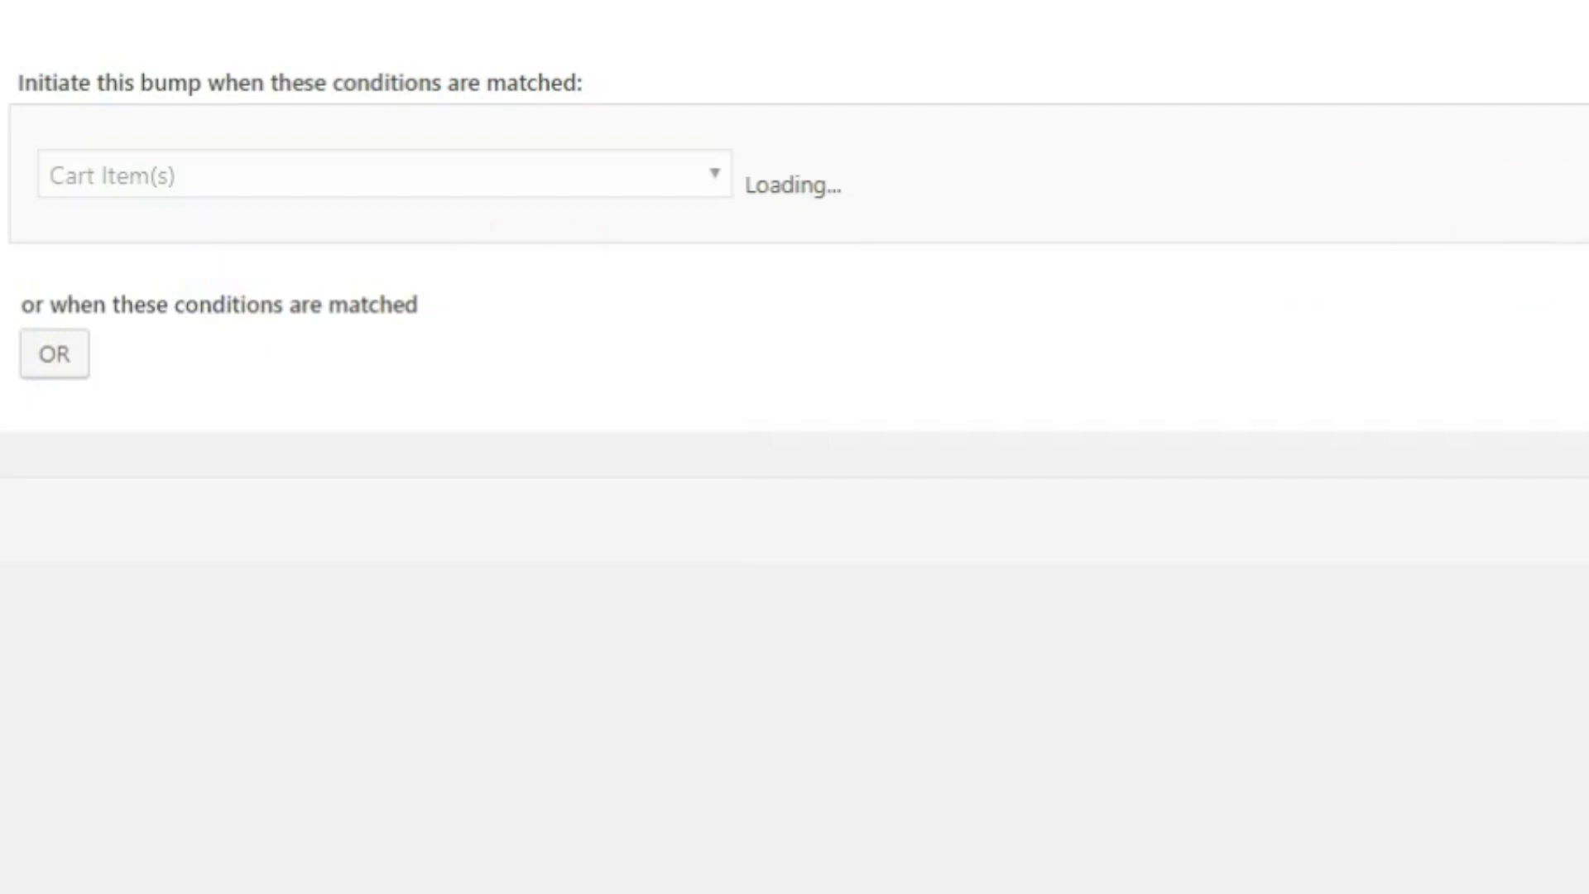
{"action": "left_click", "coordinate": [1547, 202]}
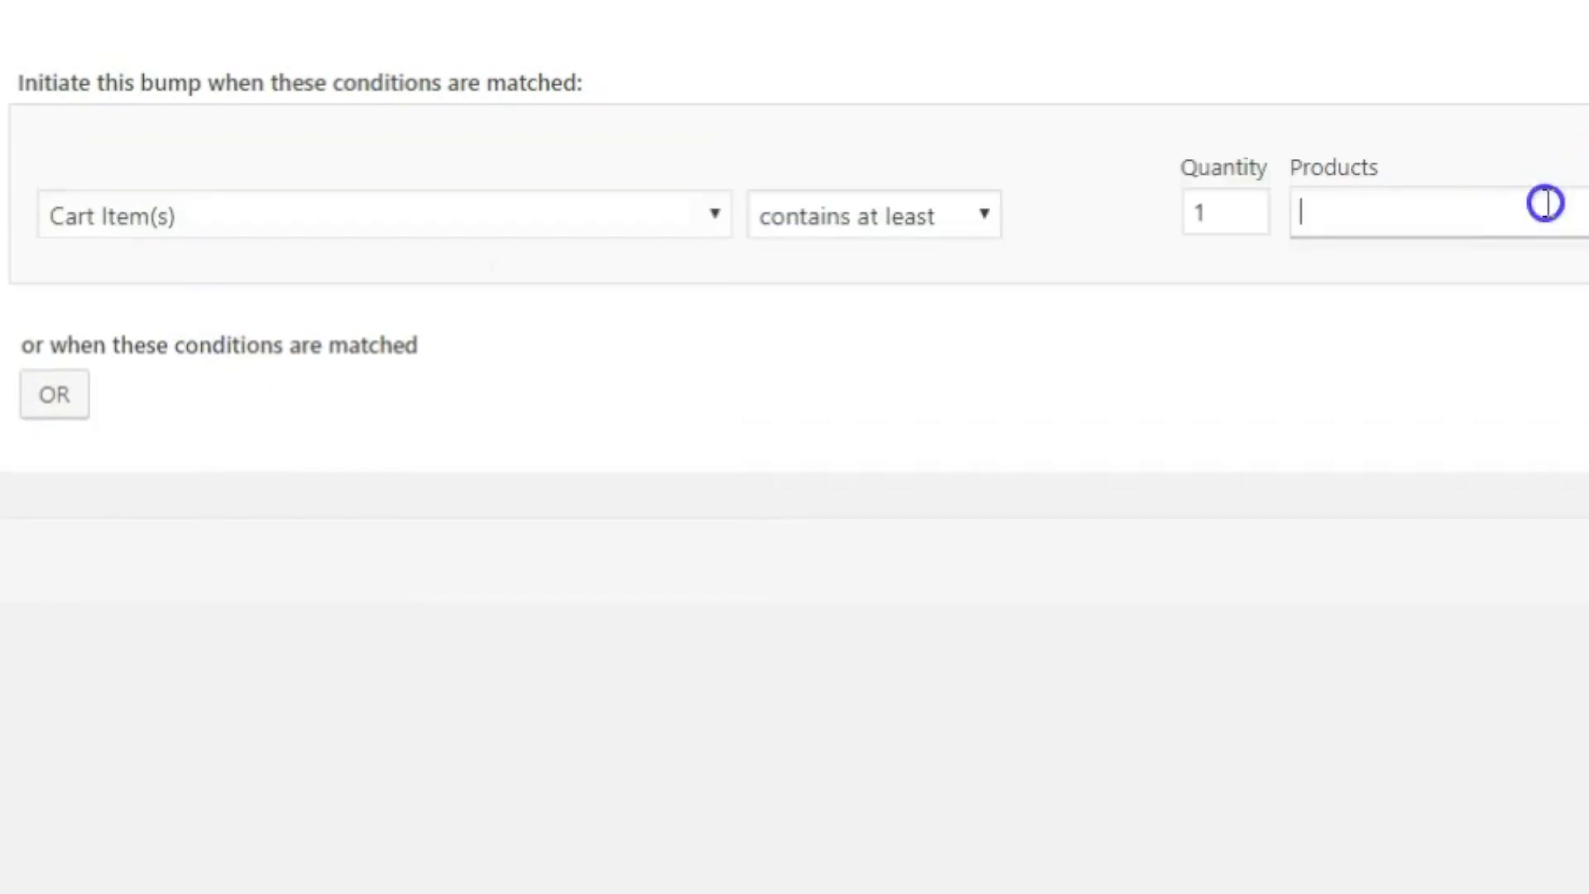
{"action": "type", "text": "woo"}
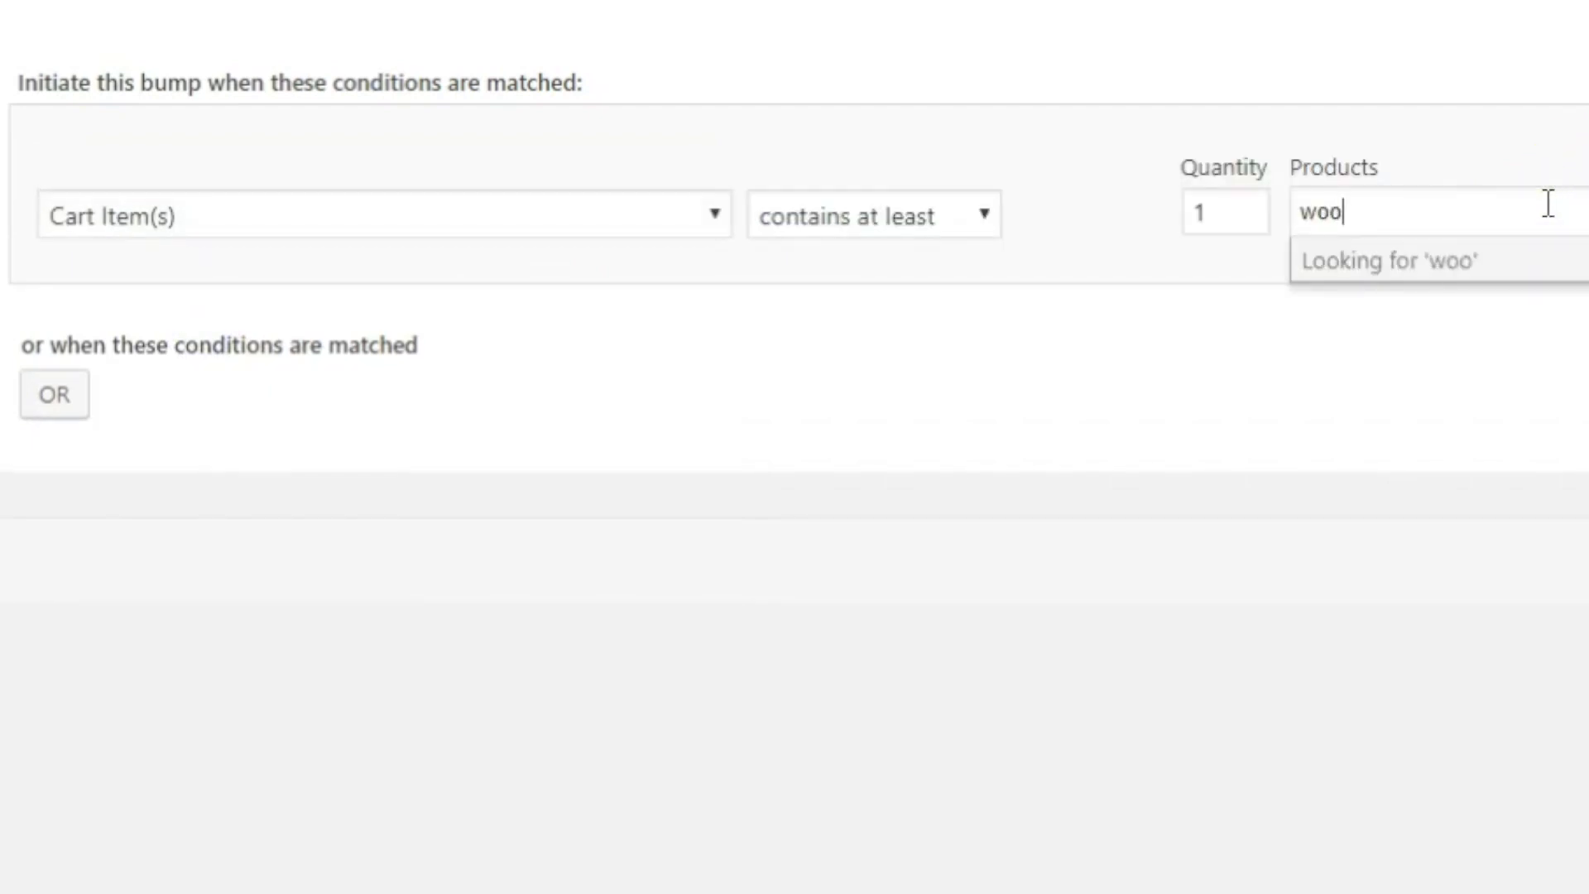
{"action": "left_click", "coordinate": [1526, 305]}
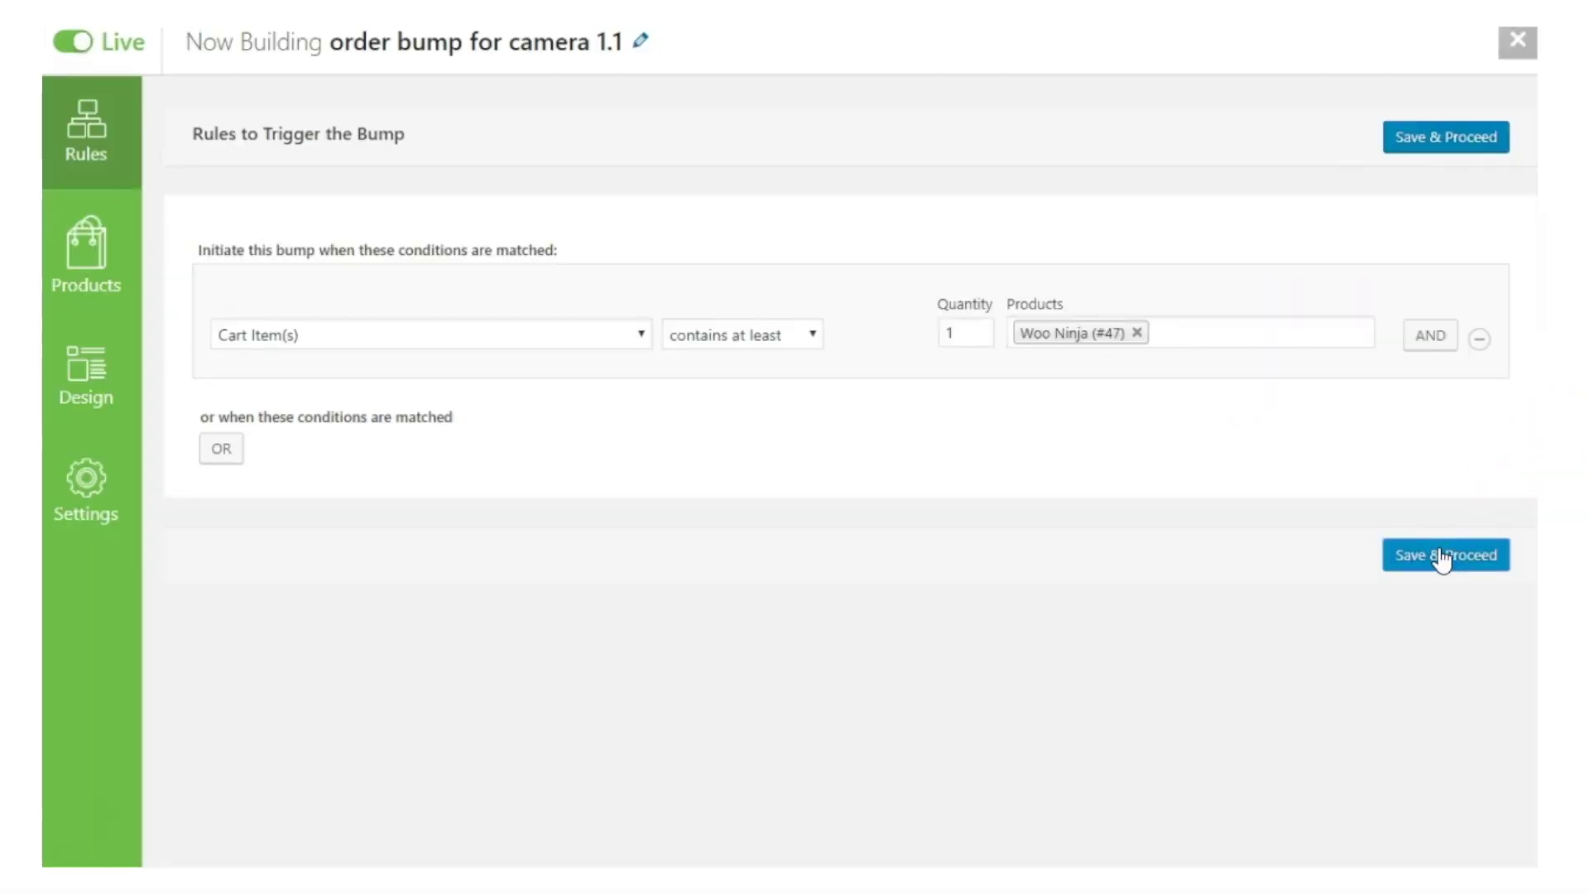
{"action": "left_click", "coordinate": [1442, 559]}
{"action": "left_click", "coordinate": [1421, 848]}
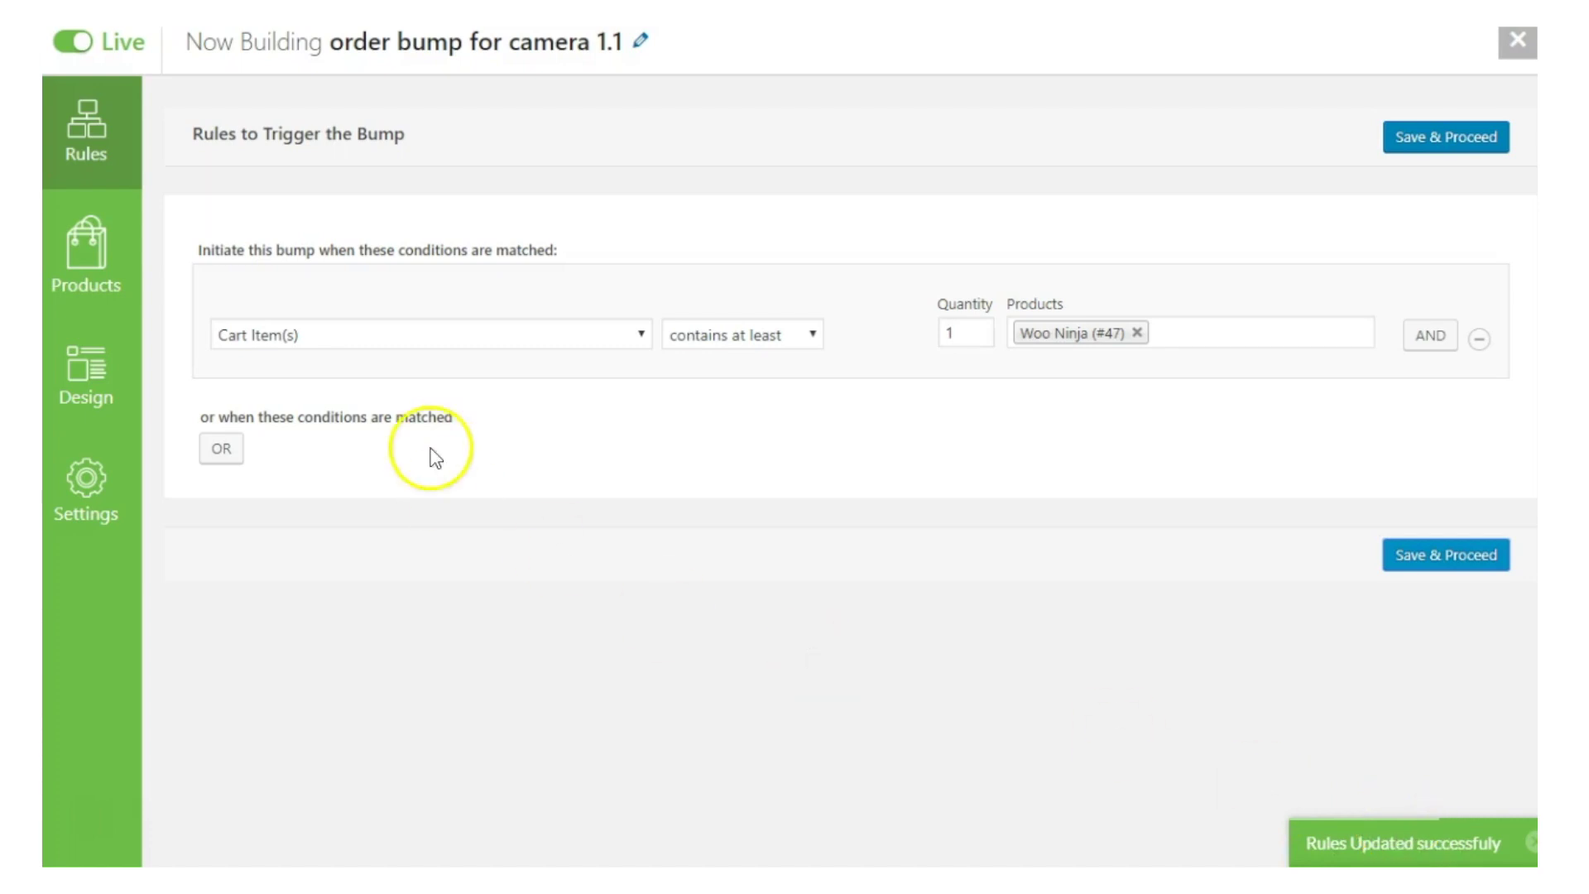
Search 'woo' and add Woo Album #4 (#96) as the bump's product
{"action": "left_click", "coordinate": [68, 286]}
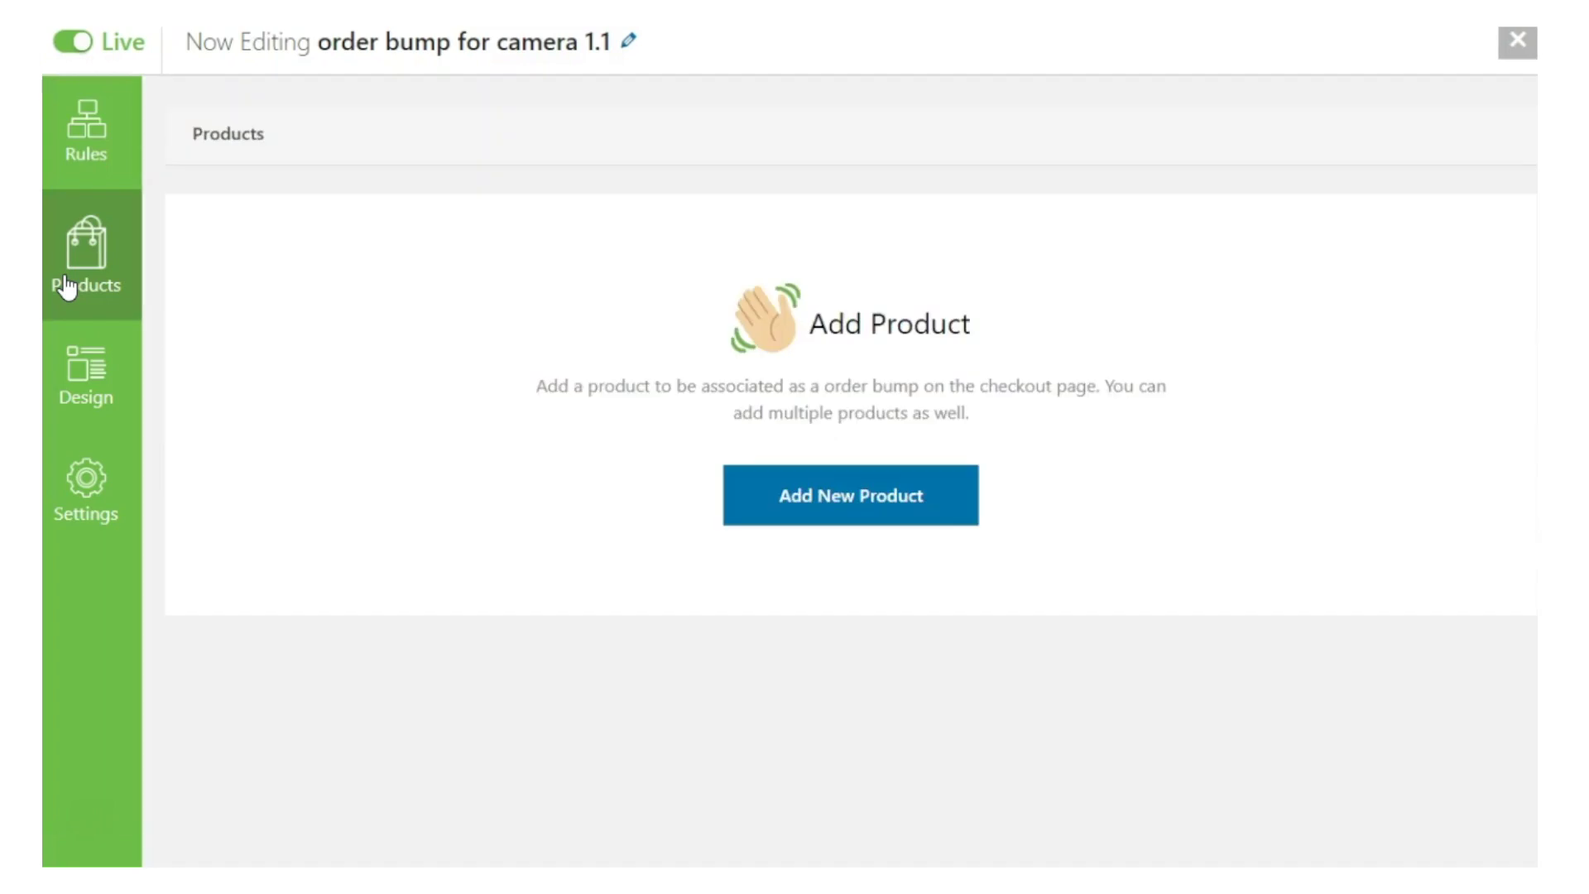
{"action": "left_click", "coordinate": [788, 490]}
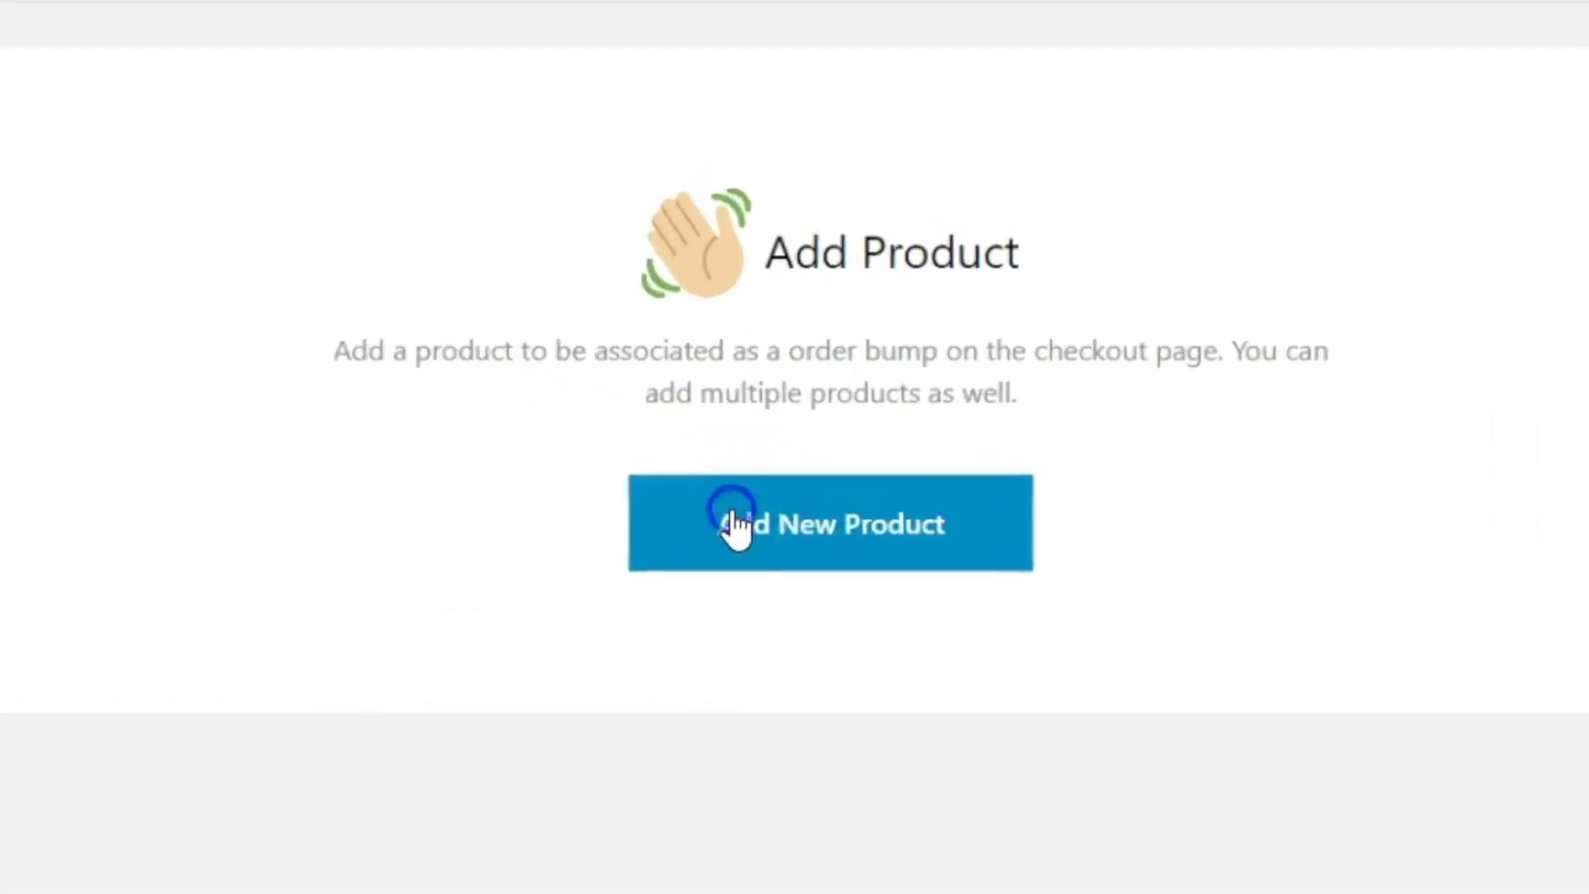
{"action": "left_click", "coordinate": [571, 447]}
{"action": "type", "text": "woo"}
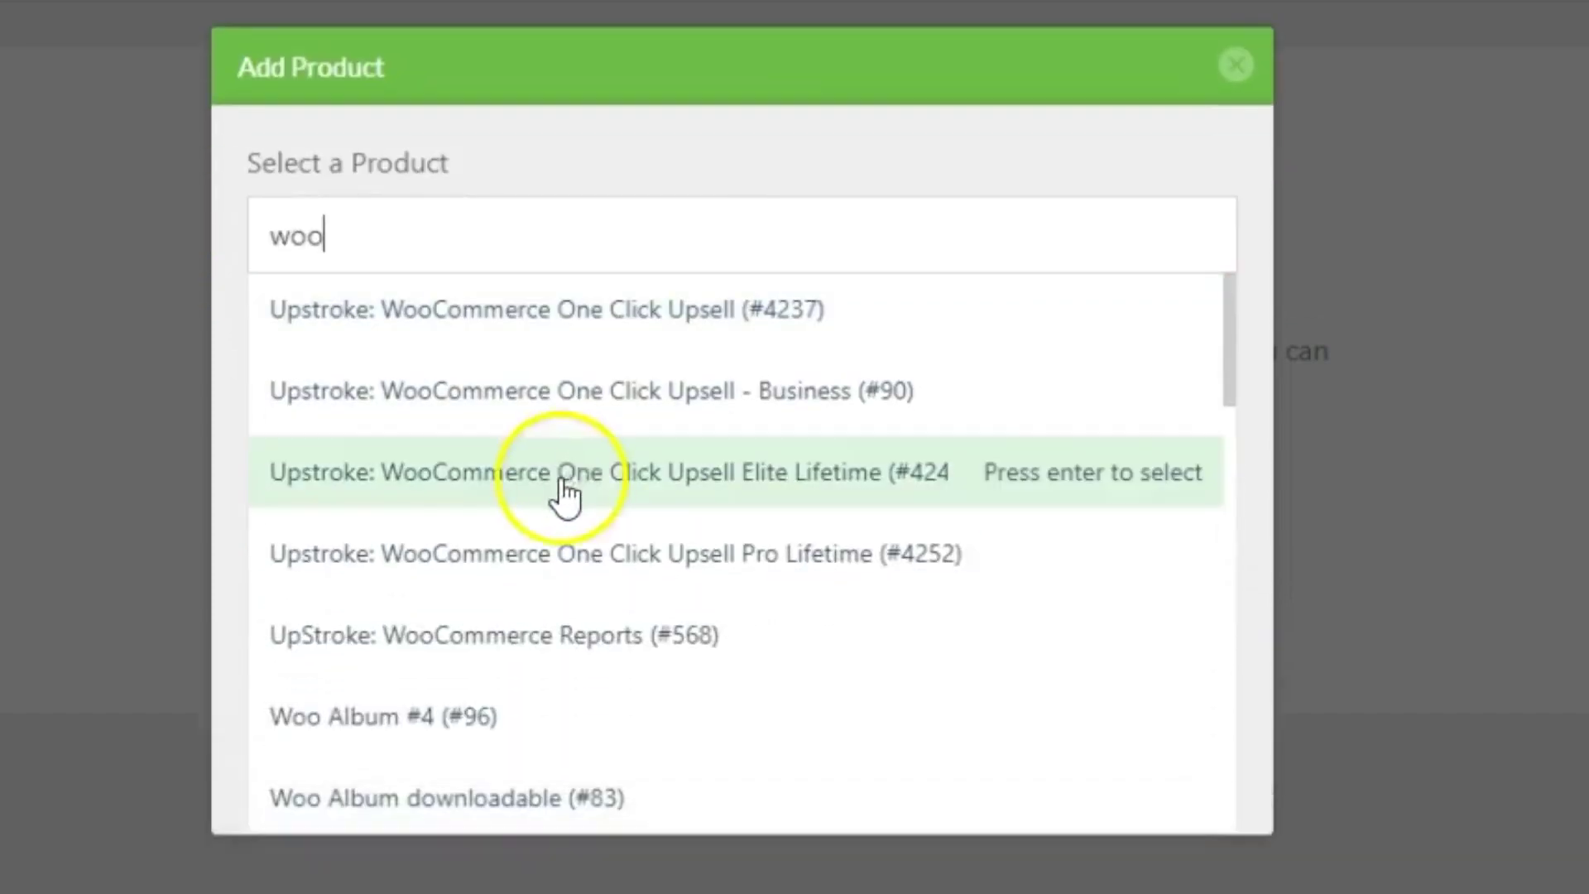
{"action": "scroll", "coordinate": [566, 586], "scroll_direction": "down", "scroll_amount": 2}
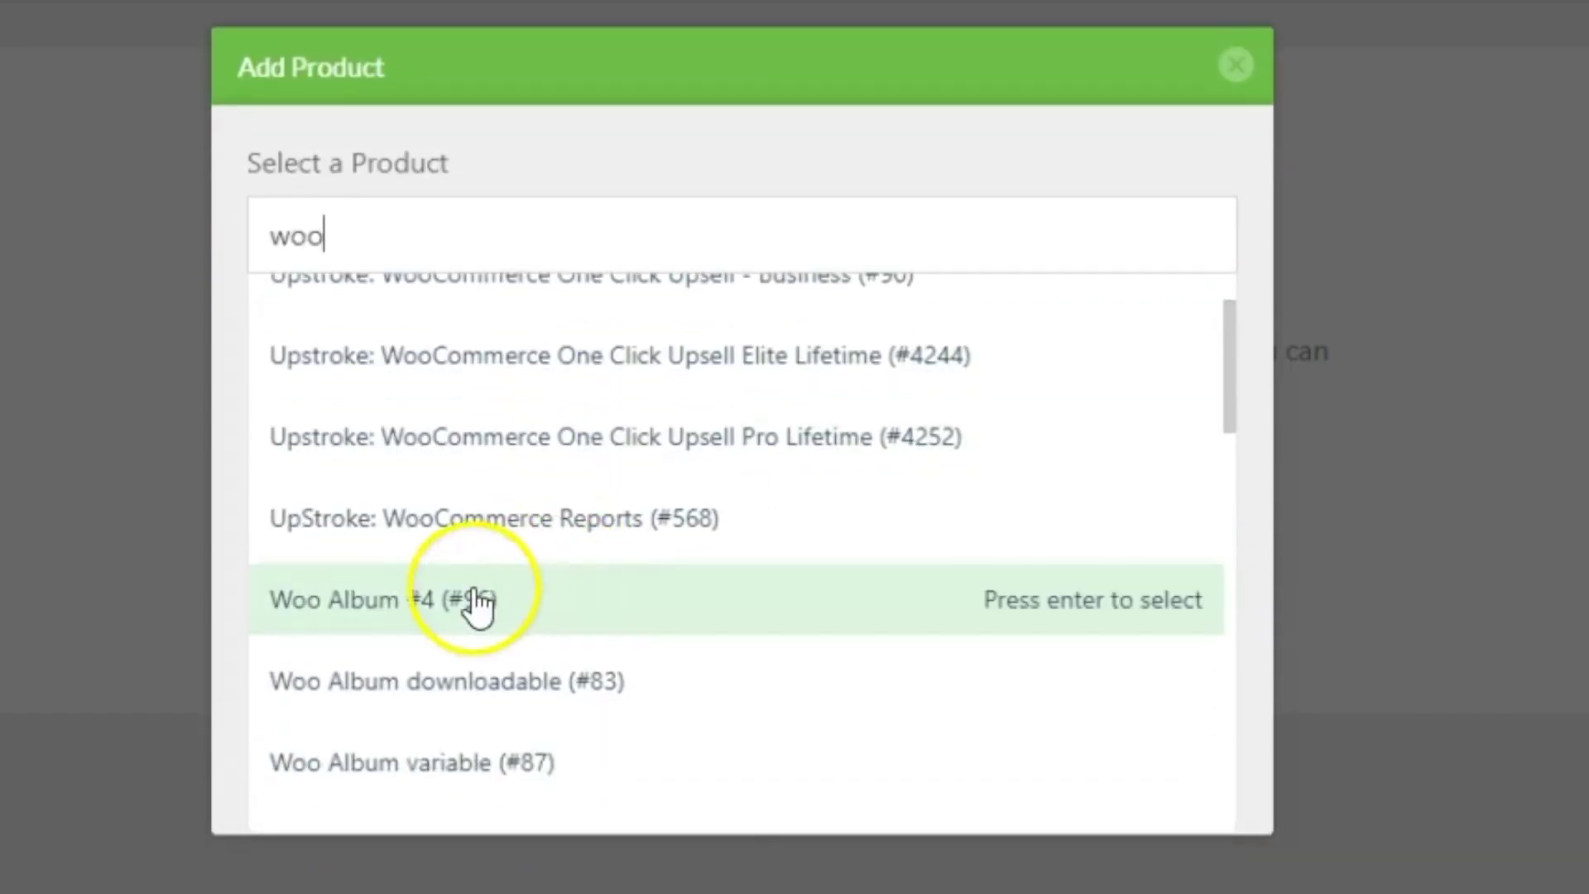
{"action": "left_click", "coordinate": [473, 603]}
{"action": "left_click", "coordinate": [1128, 590]}
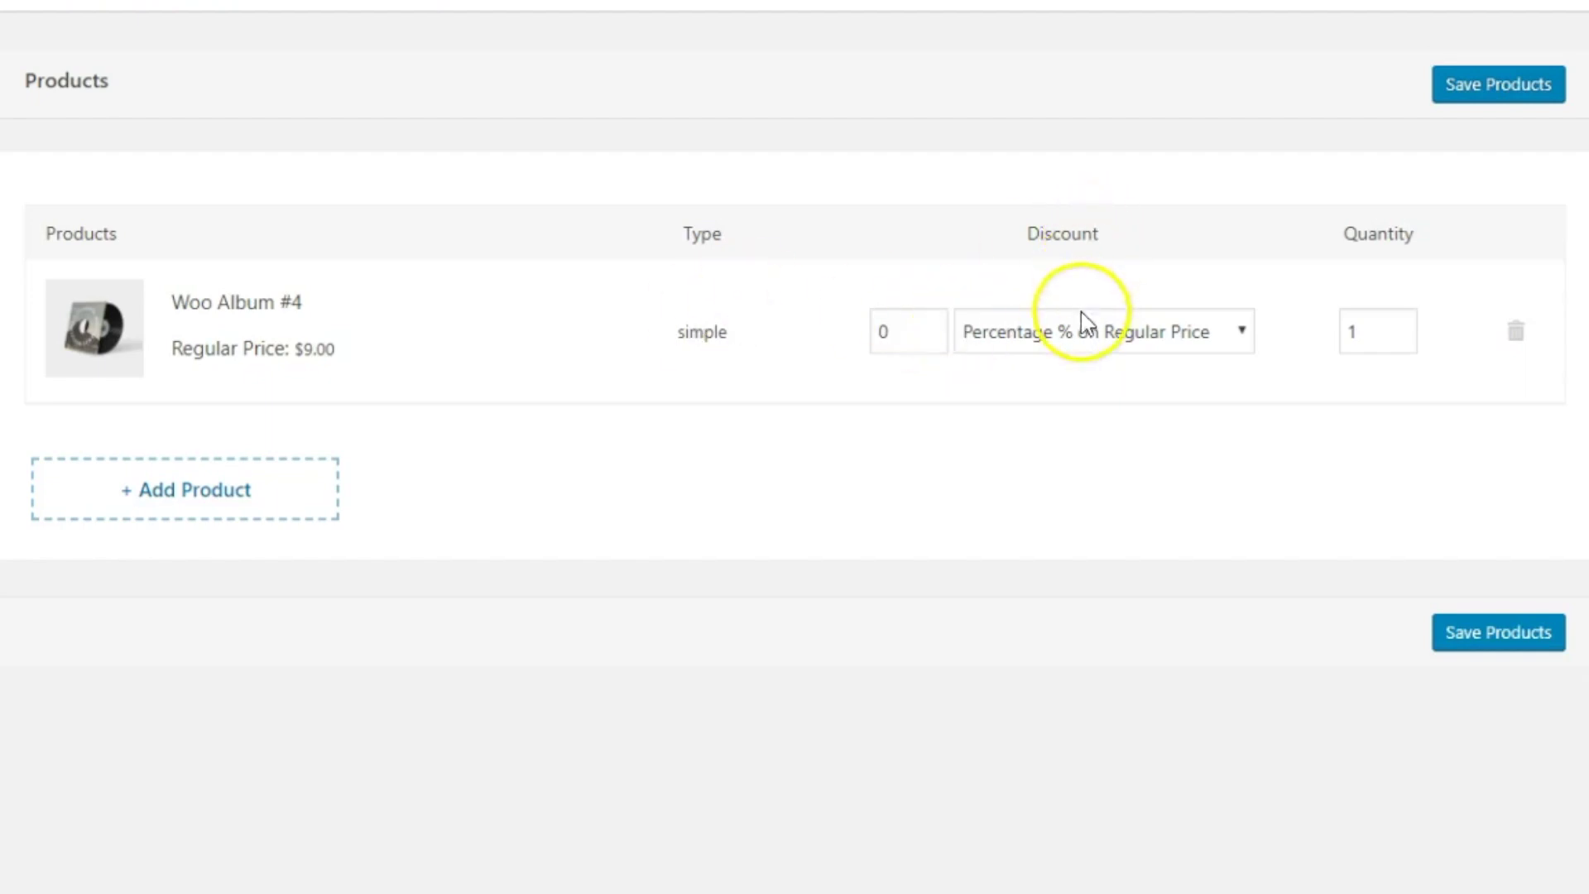
Keep the Percentage % on Regular Price discount at 0 with quantity 1, and save the products
{"action": "left_click", "coordinate": [1078, 338]}
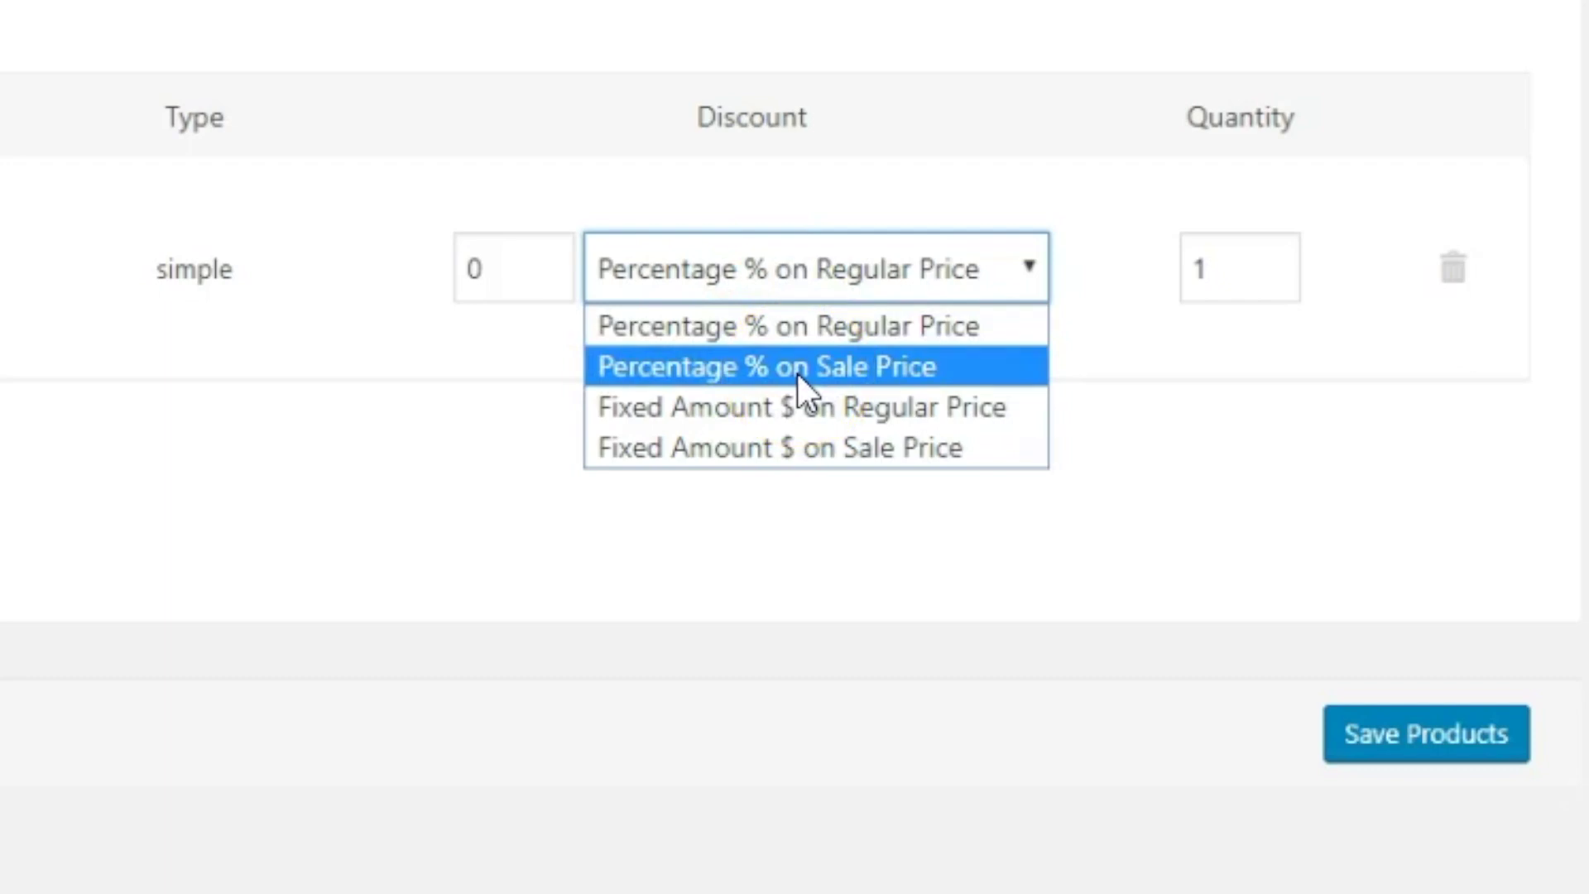
{"action": "left_click", "coordinate": [808, 330]}
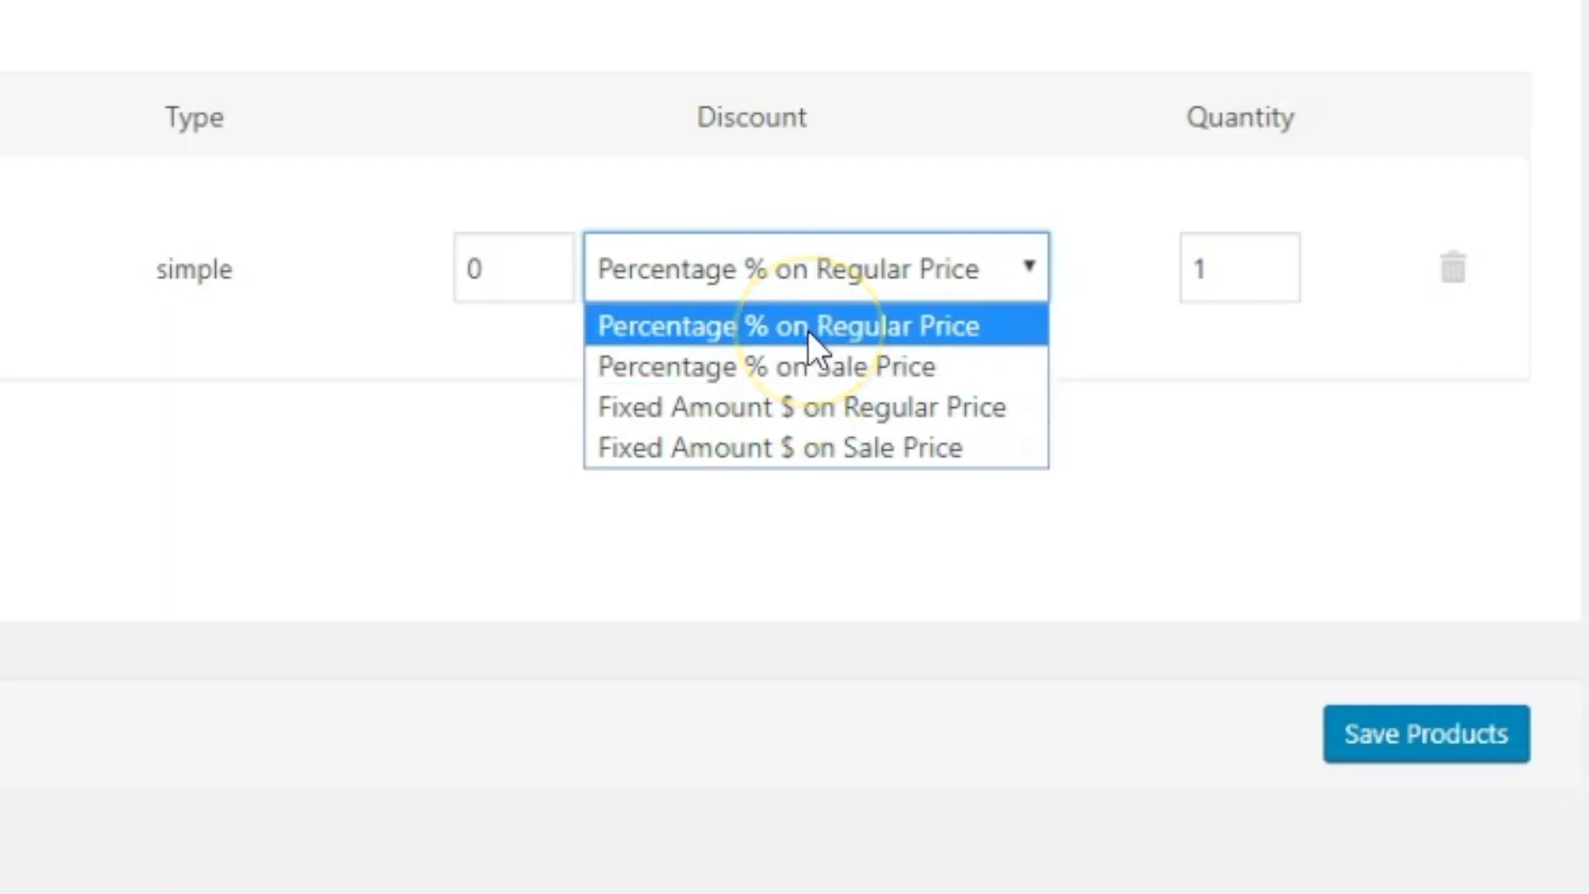
{"action": "left_click_drag", "start_coordinate": [814, 336], "coordinate": [814, 380]}
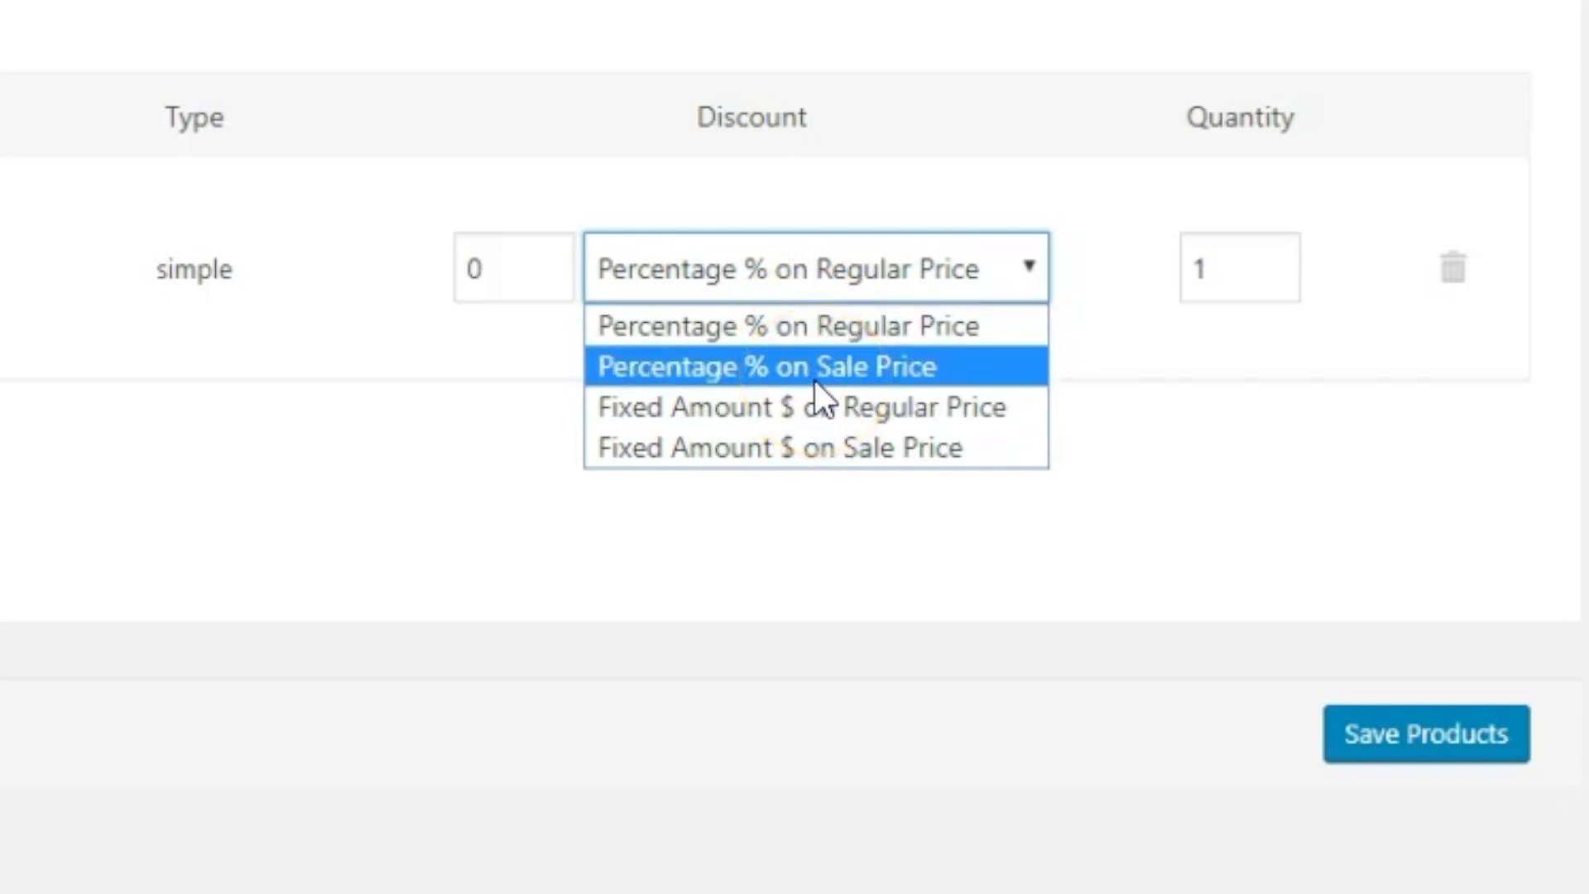
{"action": "left_click_drag", "start_coordinate": [815, 380], "coordinate": [785, 513]}
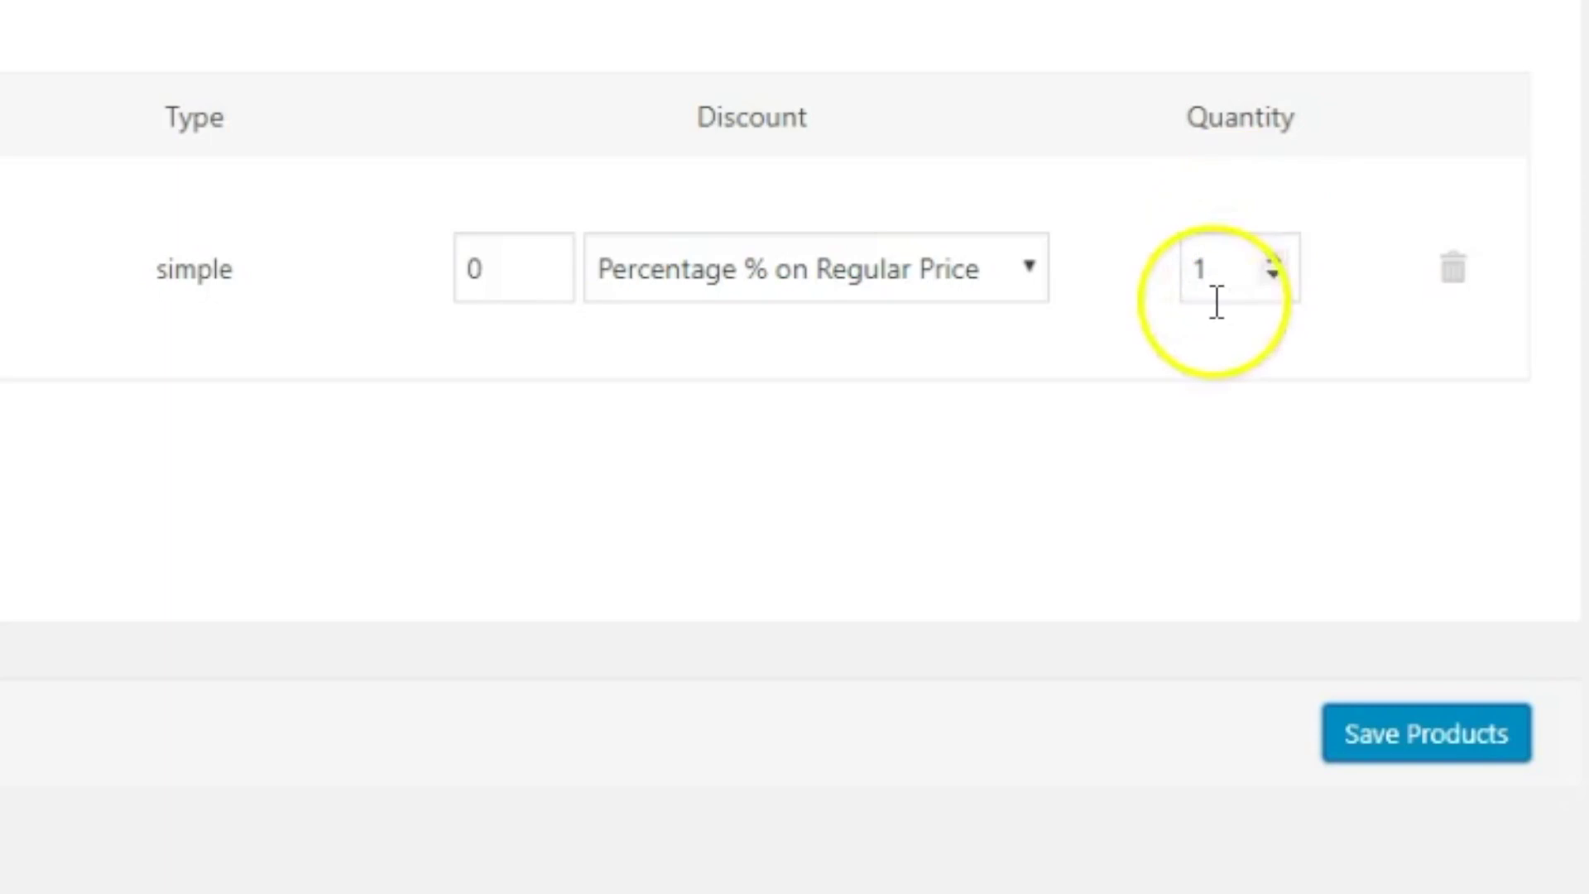
{"action": "left_click", "coordinate": [1411, 737]}
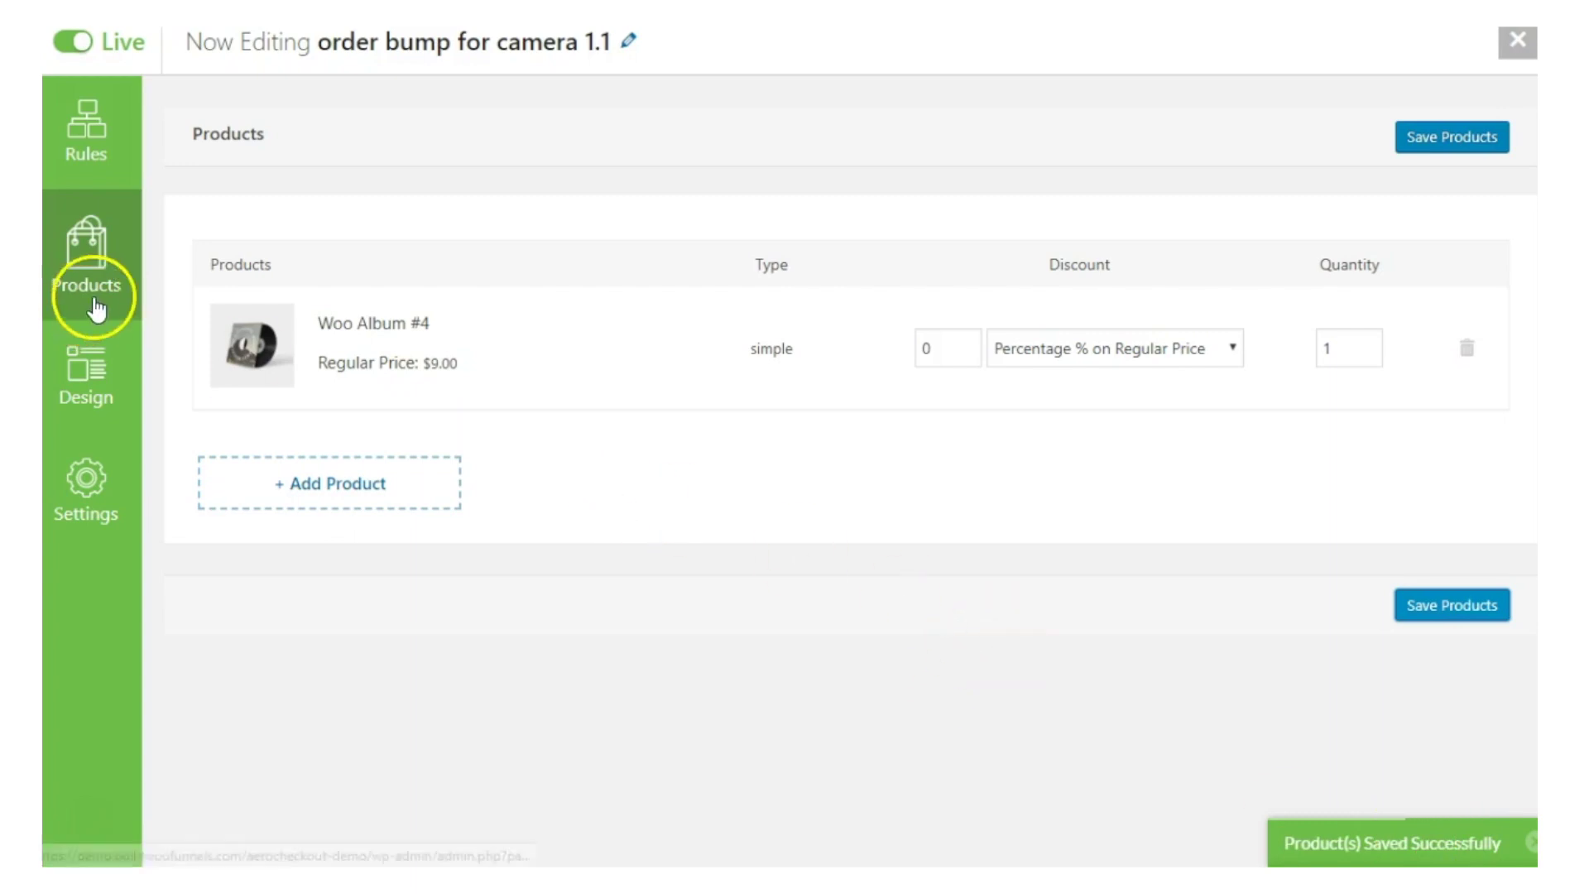
{"action": "left_click", "coordinate": [111, 389]}
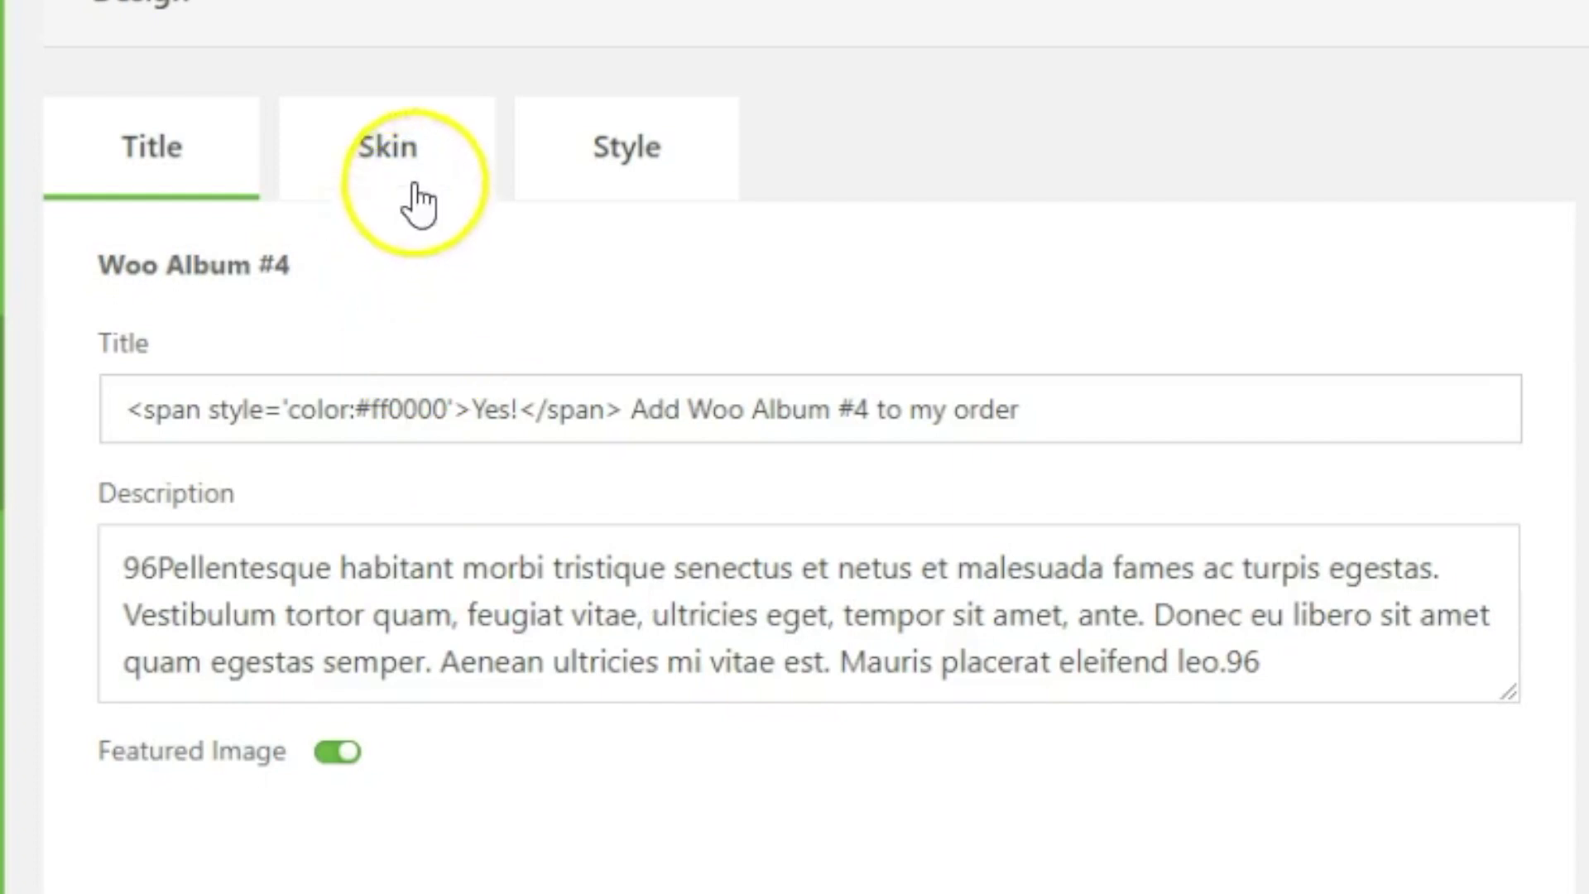
Toggle the bump's featured image display off in the Design section
{"action": "left_click", "coordinate": [340, 755]}
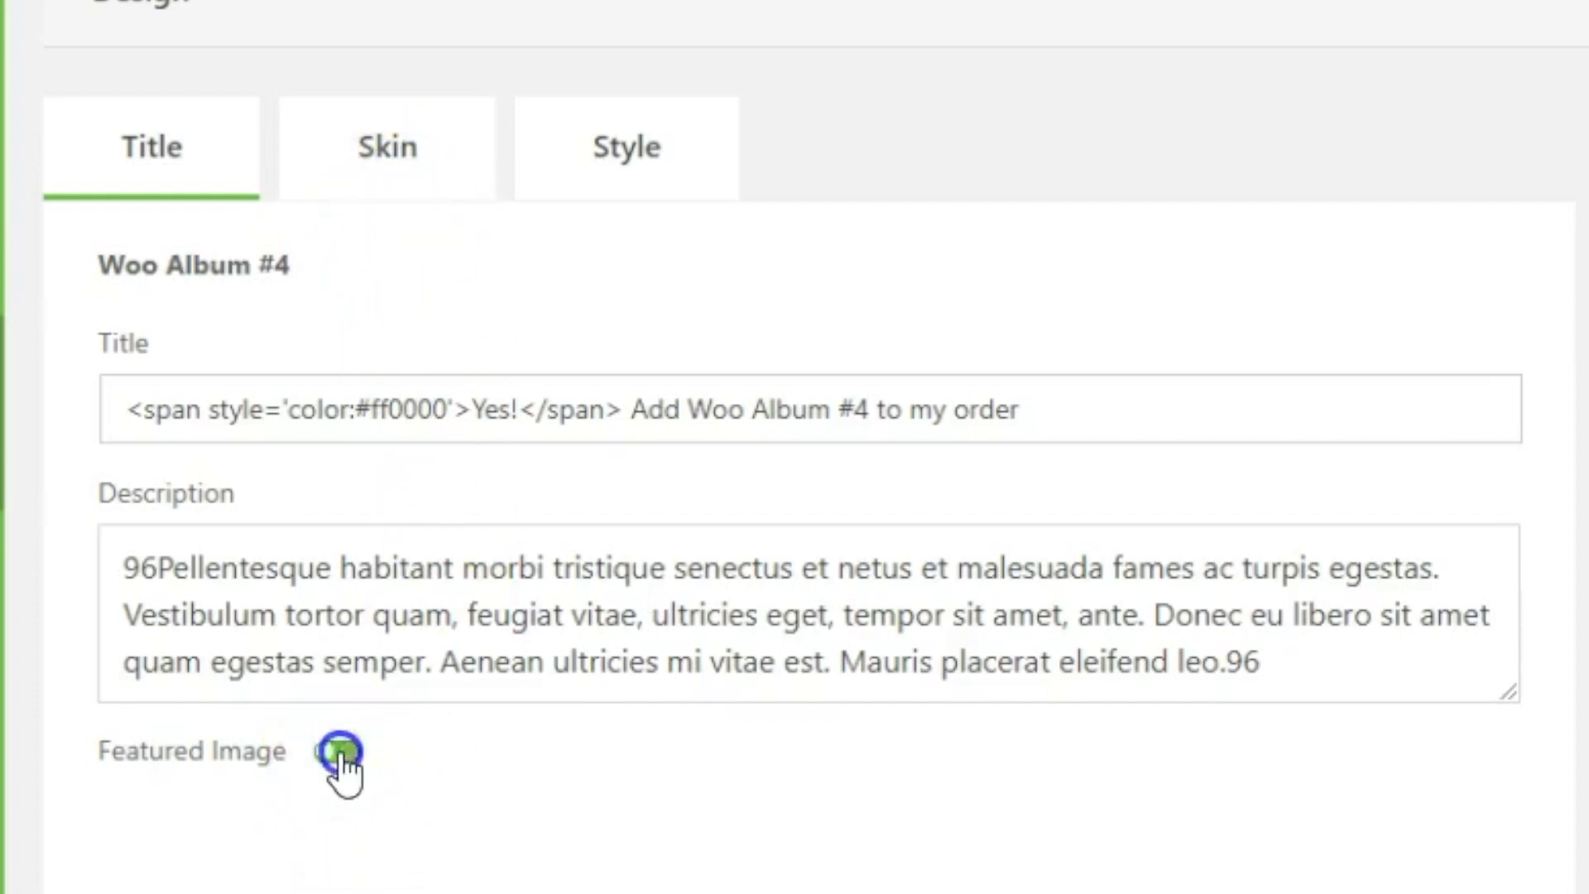
{"action": "left_click", "coordinate": [341, 755]}
{"action": "left_click", "coordinate": [341, 755]}
{"action": "left_click", "coordinate": [340, 754]}
{"action": "left_click", "coordinate": [346, 755]}
Try the yellow and blue skins, then apply the yellow dashed-border skin
{"action": "left_click", "coordinate": [373, 147]}
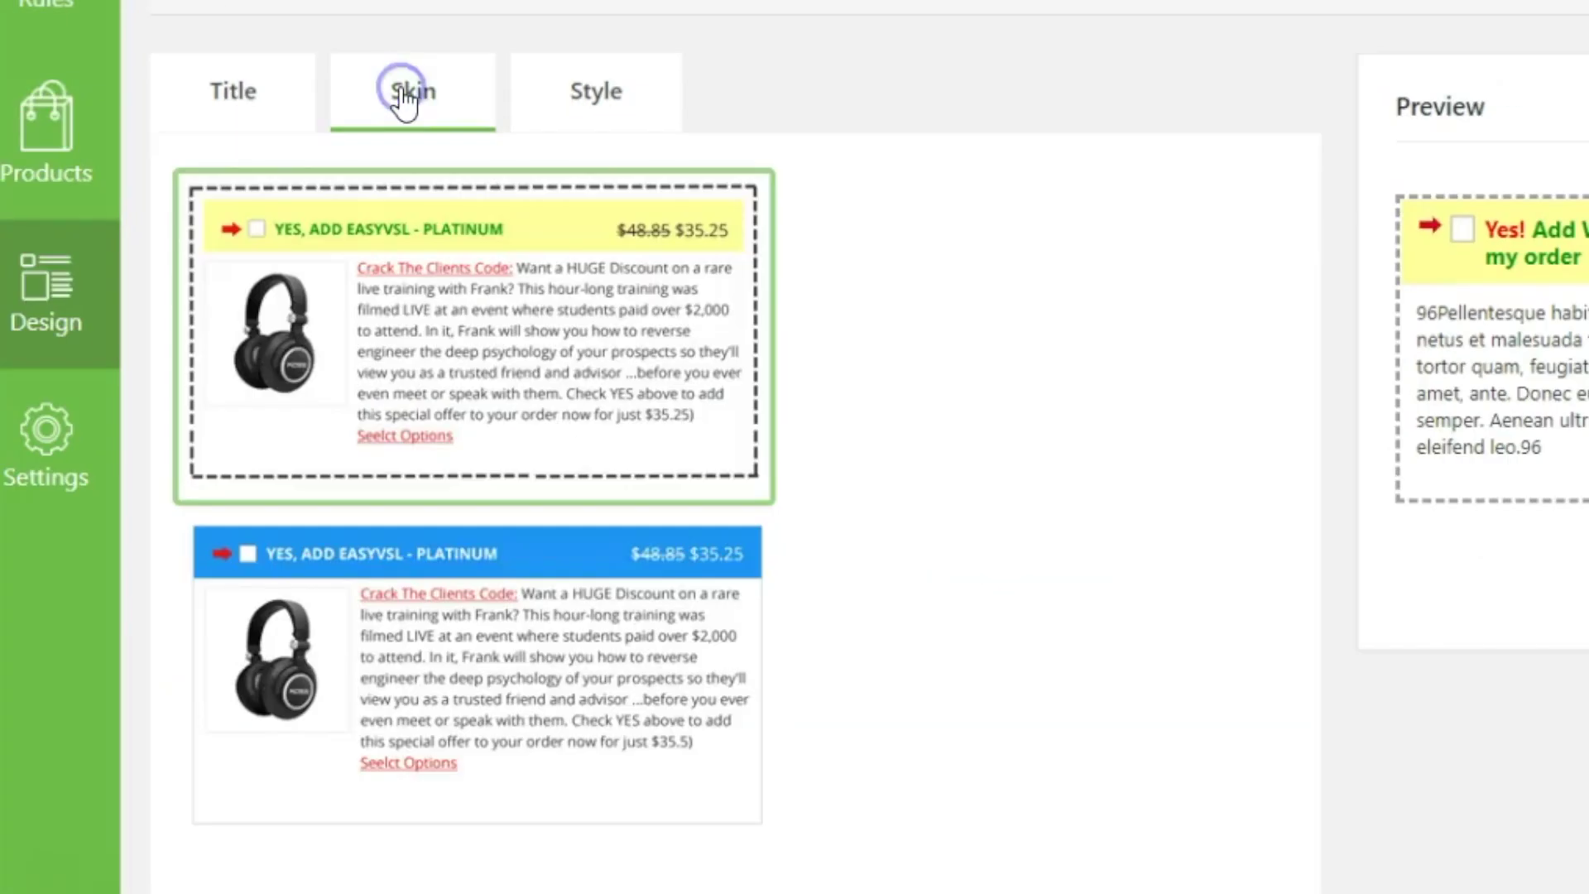
{"action": "left_click", "coordinate": [550, 318]}
{"action": "left_click", "coordinate": [571, 586]}
{"action": "left_click", "coordinate": [549, 462]}
{"action": "left_click", "coordinate": [562, 585]}
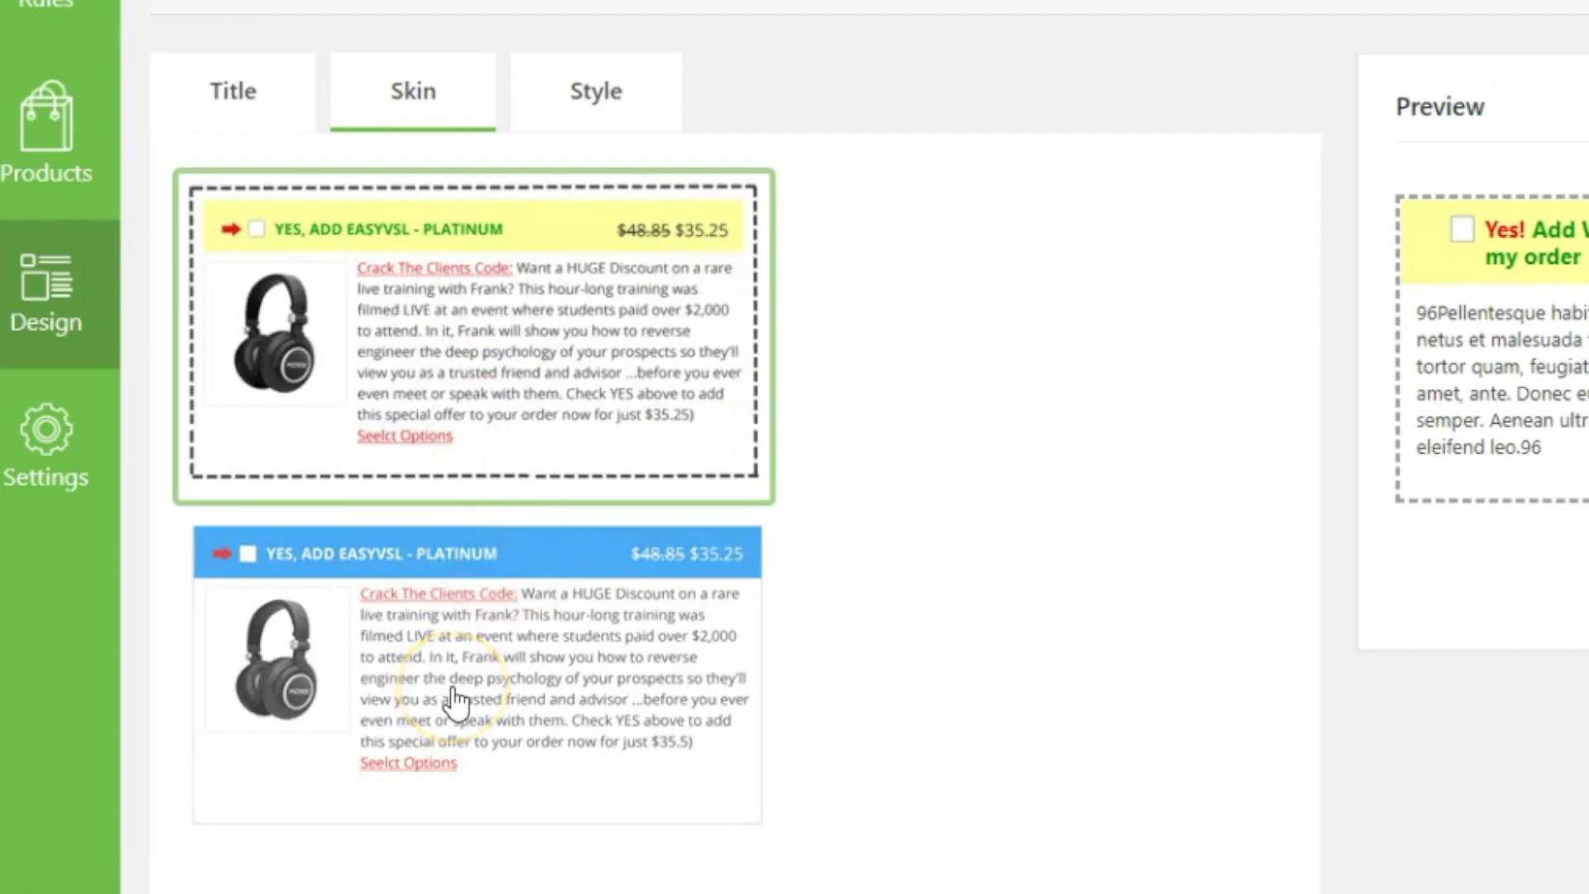
{"action": "left_click", "coordinate": [678, 253]}
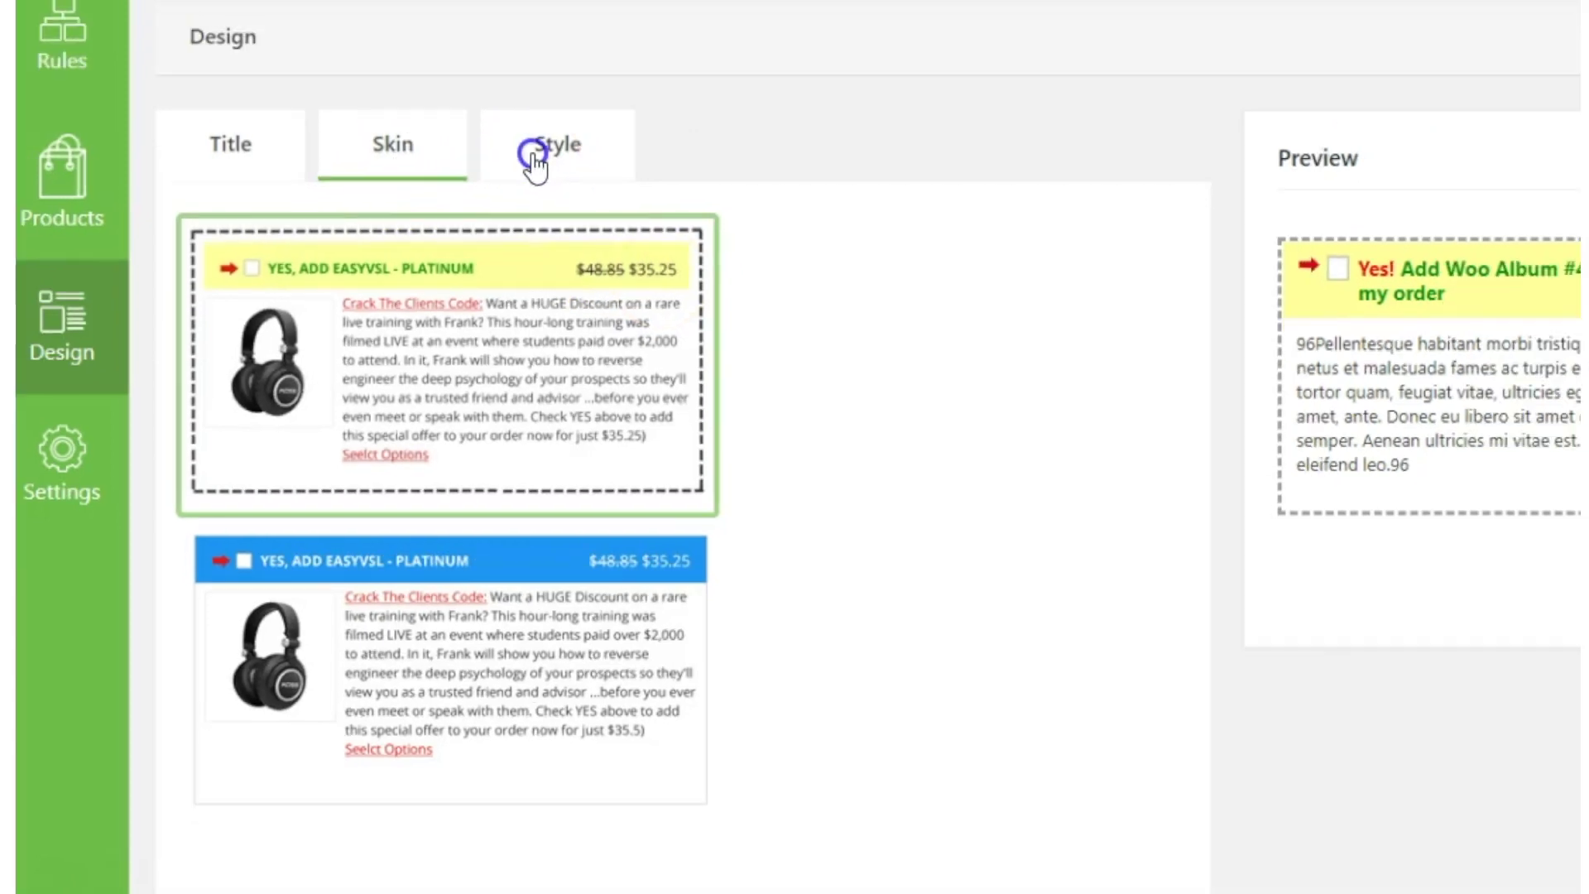
{"action": "left_click", "coordinate": [579, 93]}
Change the Style > Title color swatch to the red preset #dd3333
{"action": "scroll", "coordinate": [613, 634], "scroll_direction": "down", "scroll_amount": 4}
{"action": "scroll", "coordinate": [613, 634], "scroll_direction": "up", "scroll_amount": 4}
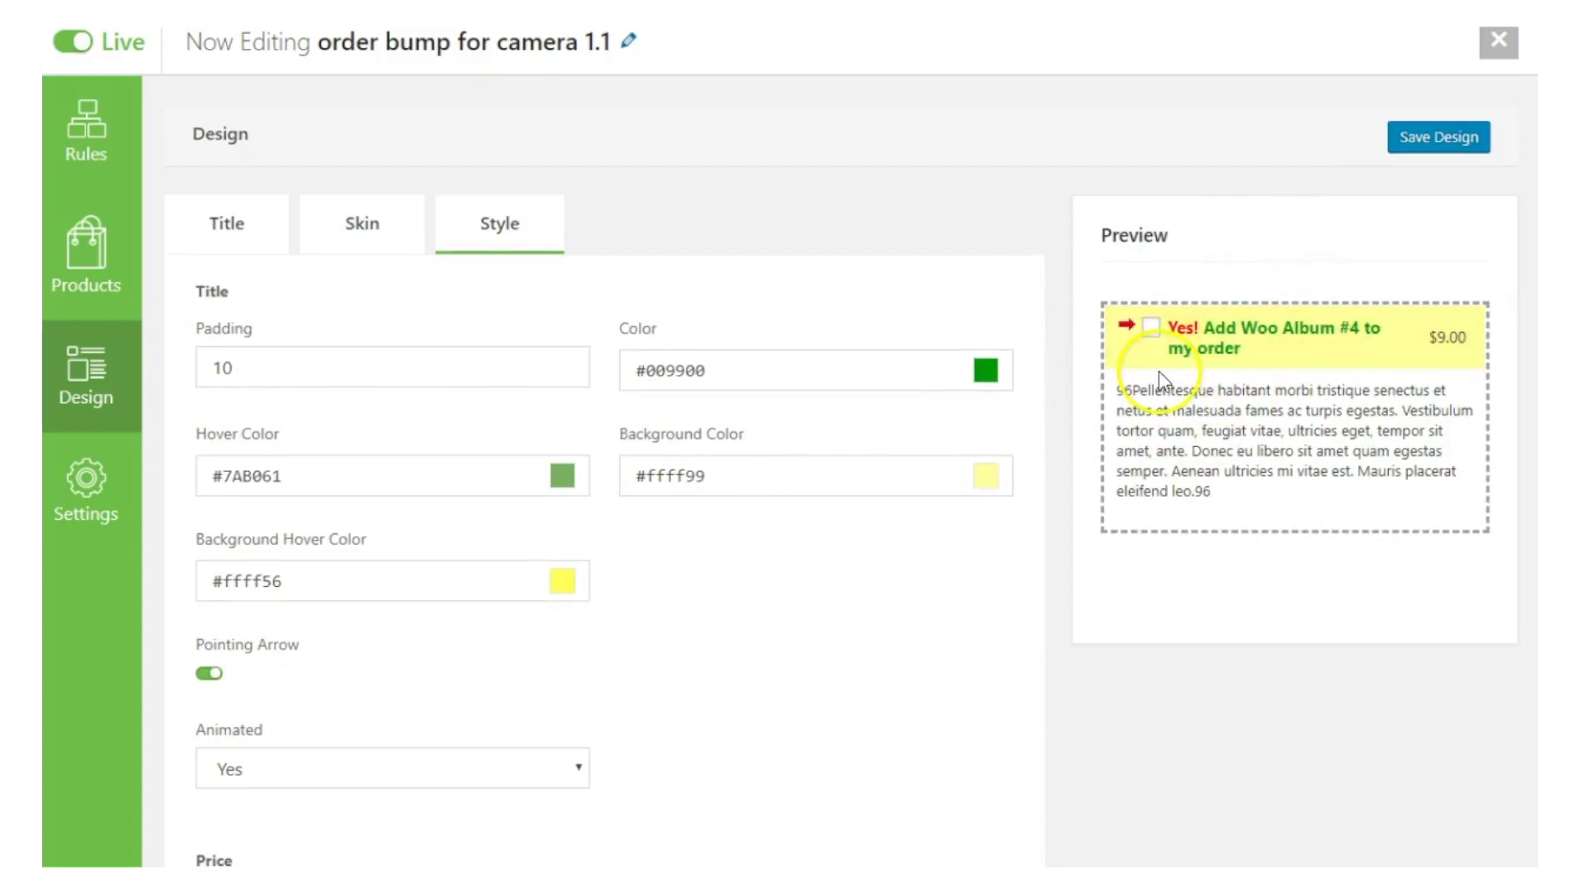
{"action": "left_click", "coordinate": [985, 377]}
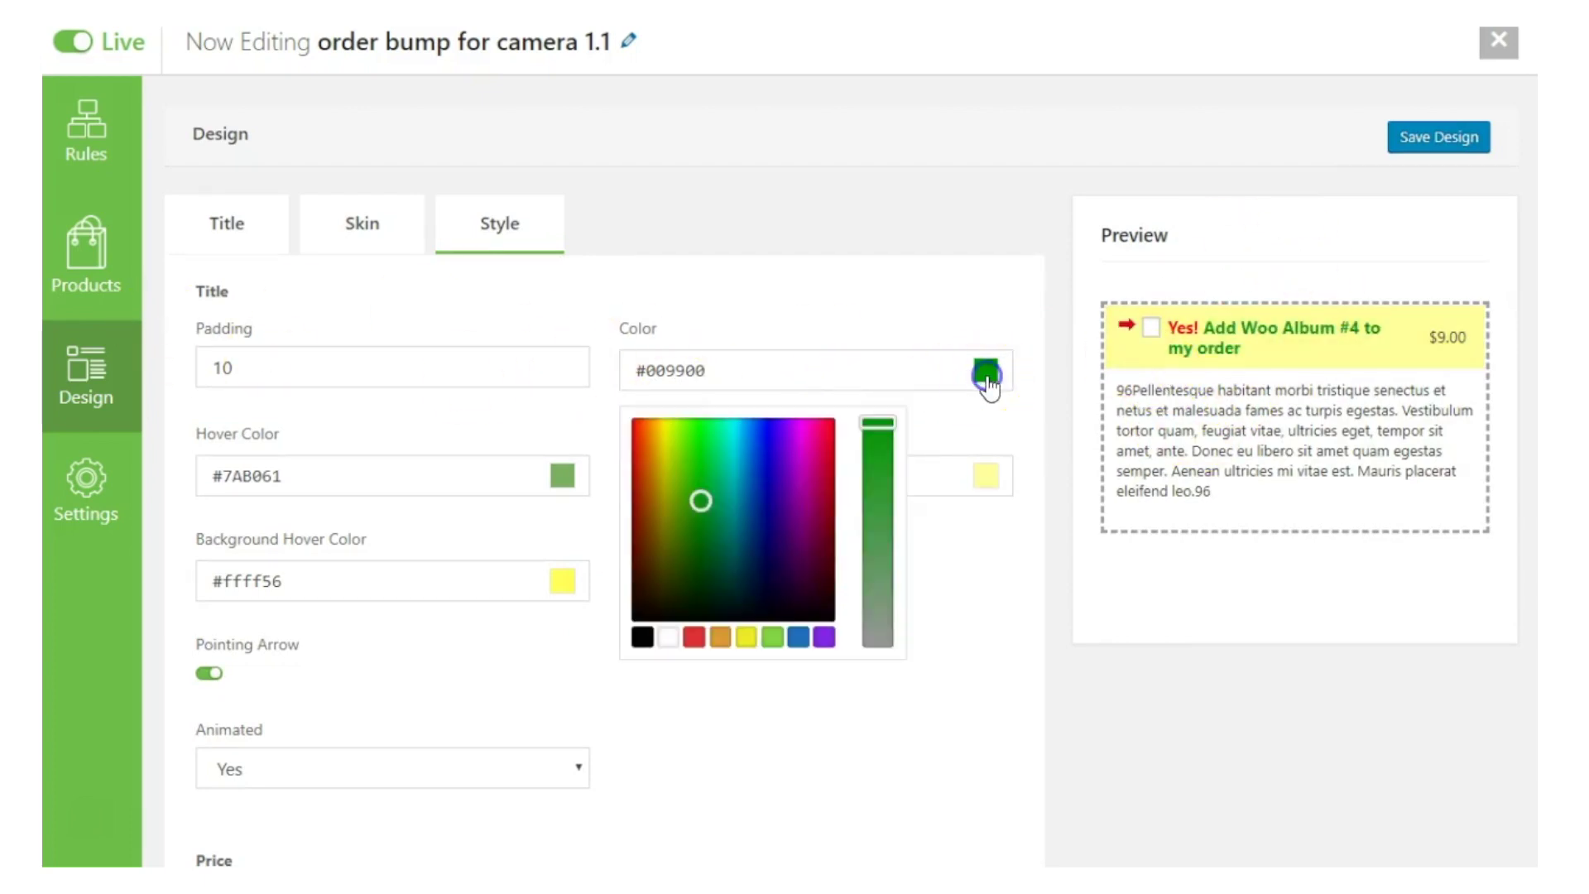
{"action": "left_click", "coordinate": [695, 636]}
{"action": "left_click", "coordinate": [928, 607]}
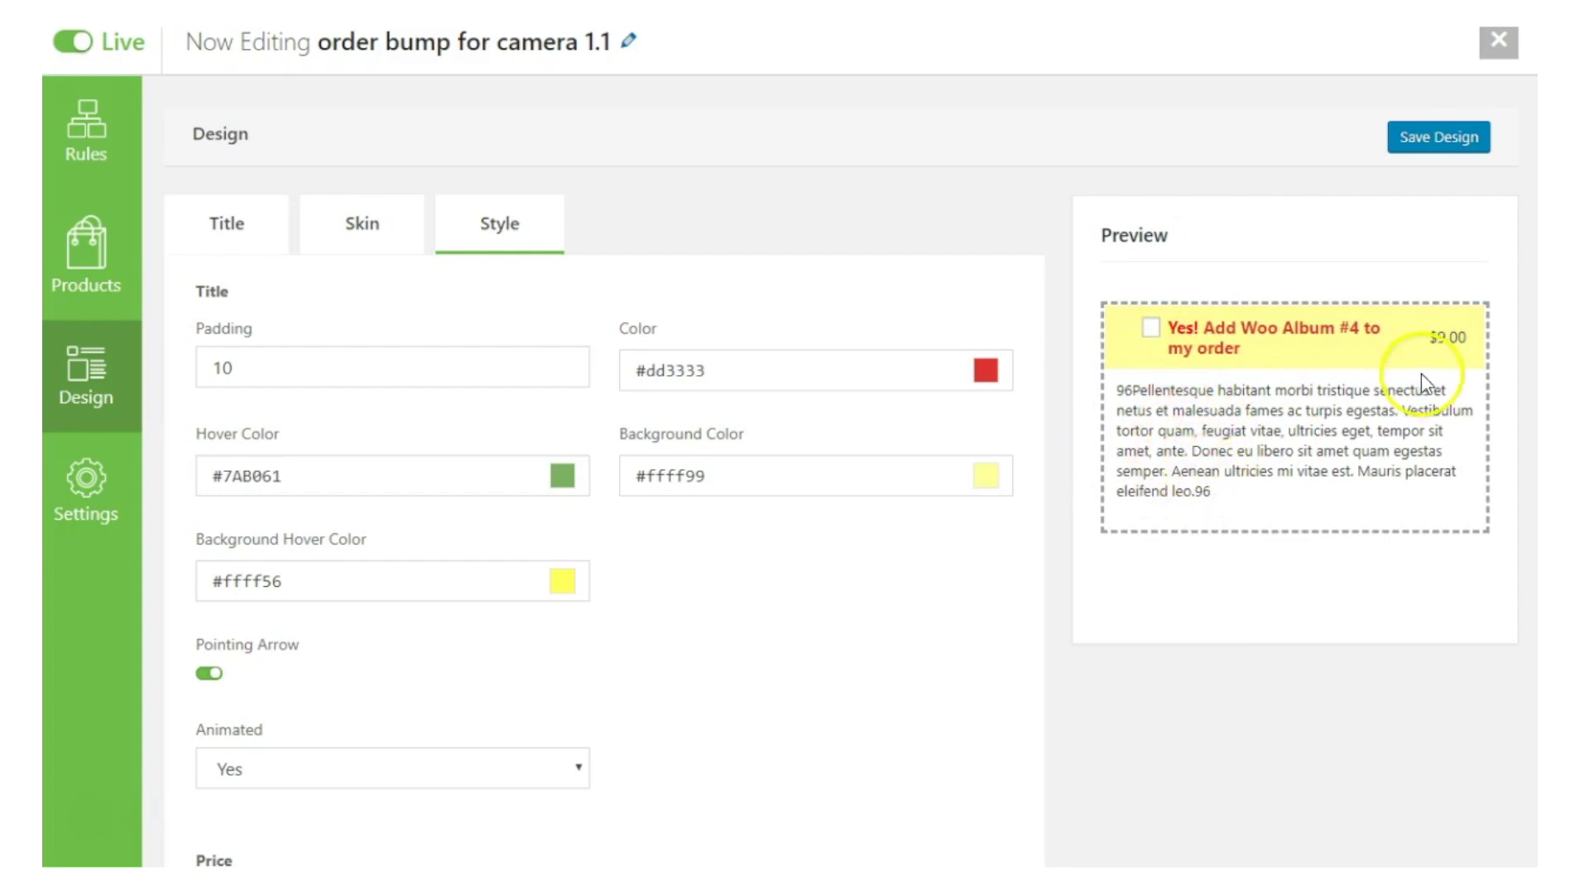
{"action": "scroll", "coordinate": [1282, 564], "scroll_direction": "down", "scroll_amount": 1}
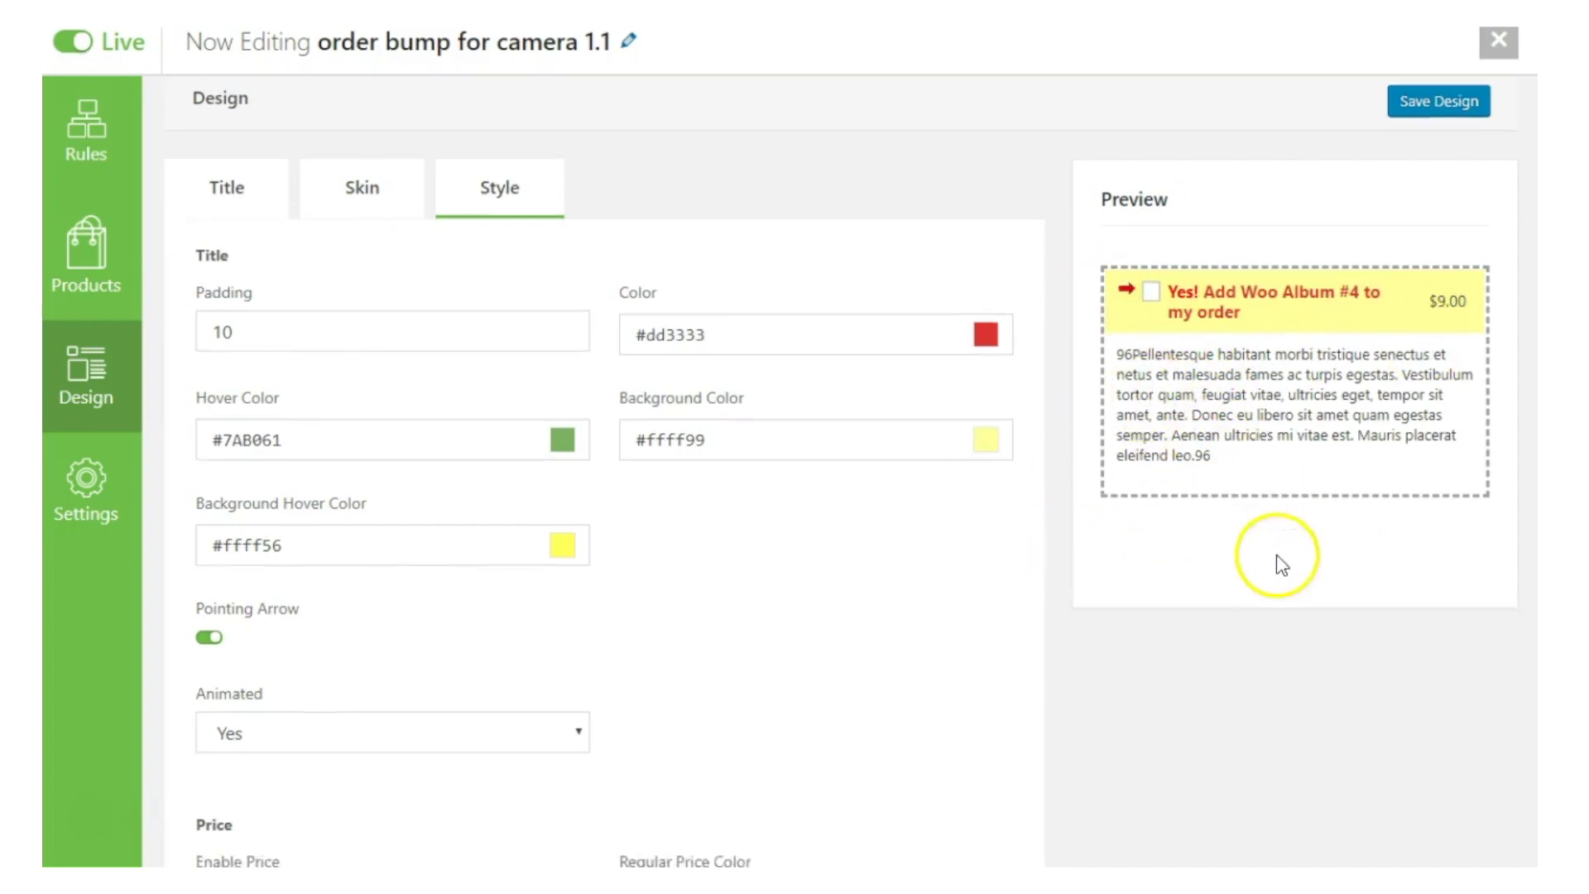
{"action": "scroll", "coordinate": [1279, 560], "scroll_direction": "down", "scroll_amount": 10}
Try Solid and then Dotted as the outer border style in Additional Settings
{"action": "left_click", "coordinate": [334, 566]}
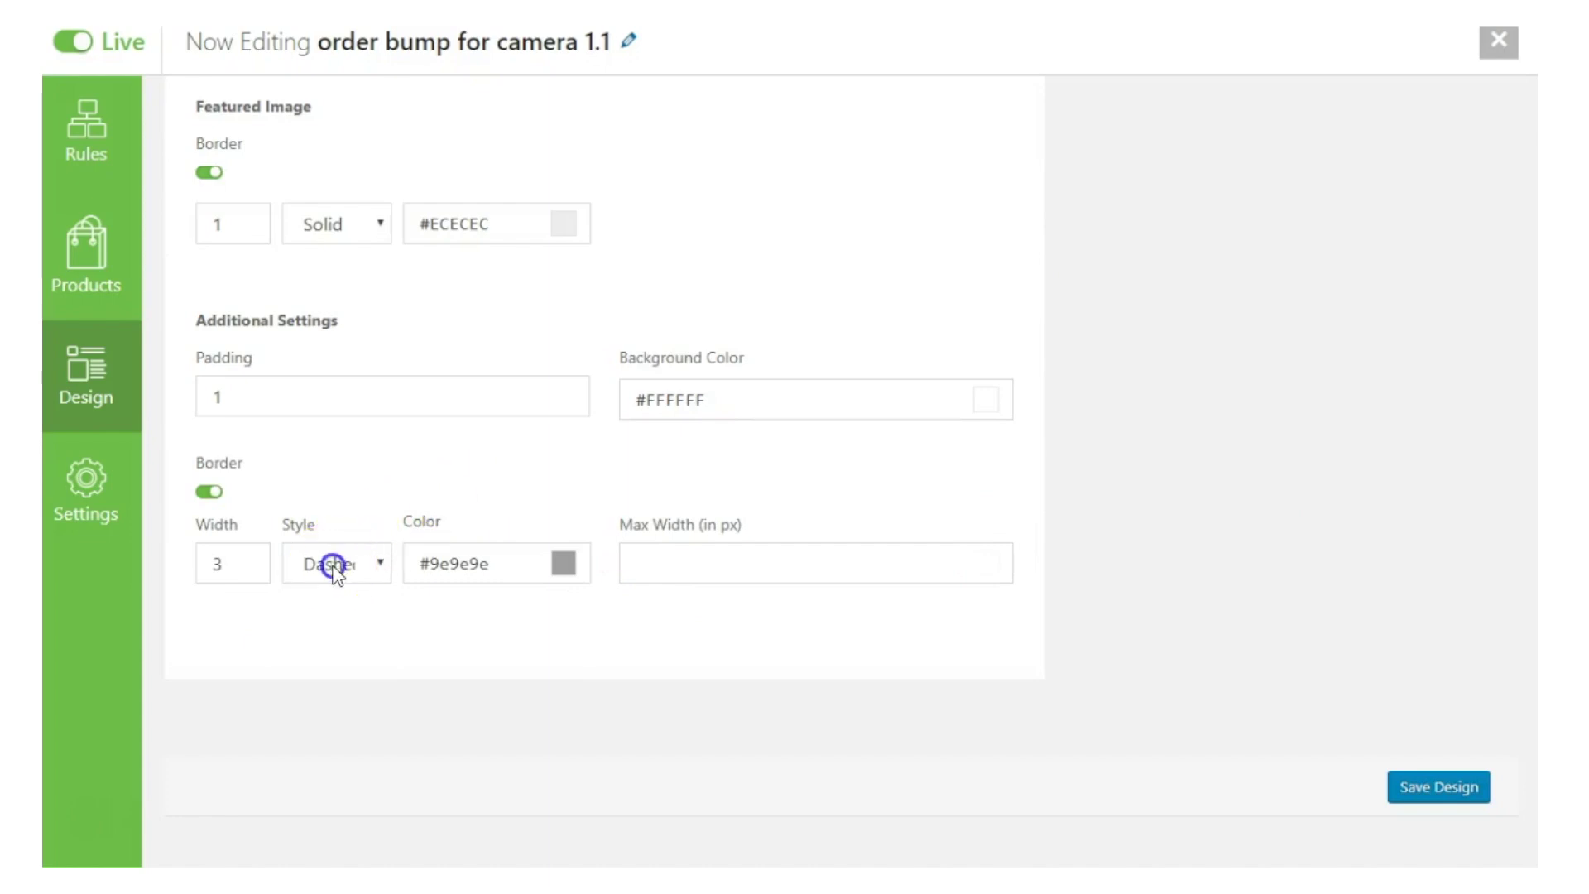
{"action": "left_click", "coordinate": [328, 599]}
{"action": "scroll", "coordinate": [844, 539], "scroll_direction": "up", "scroll_amount": 10}
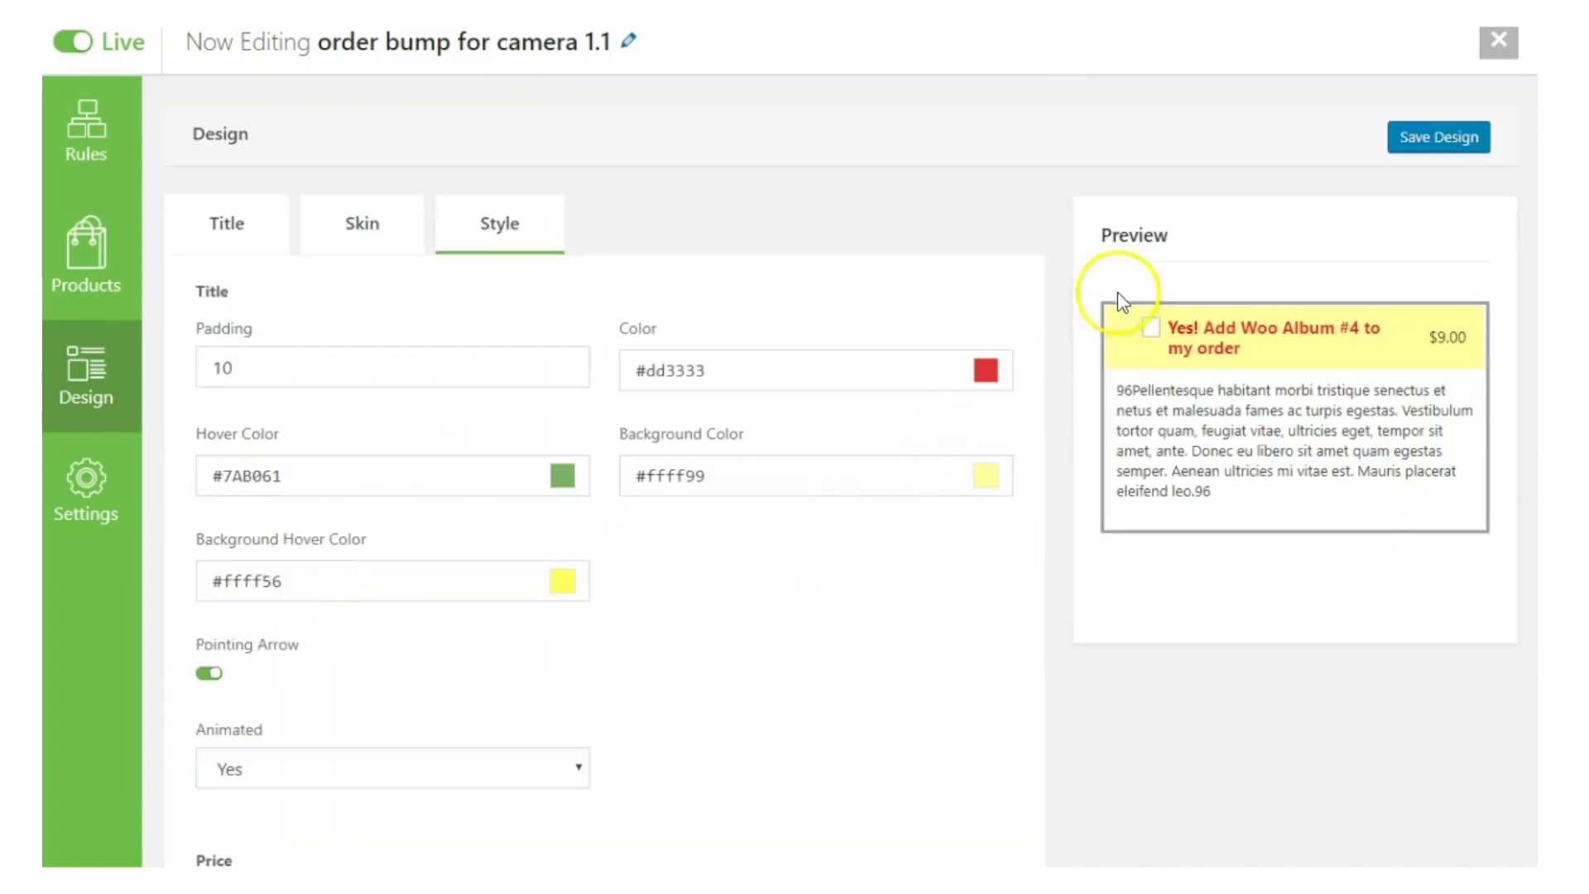
{"action": "scroll", "coordinate": [1185, 495], "scroll_direction": "down", "scroll_amount": 10}
{"action": "left_click", "coordinate": [365, 561]}
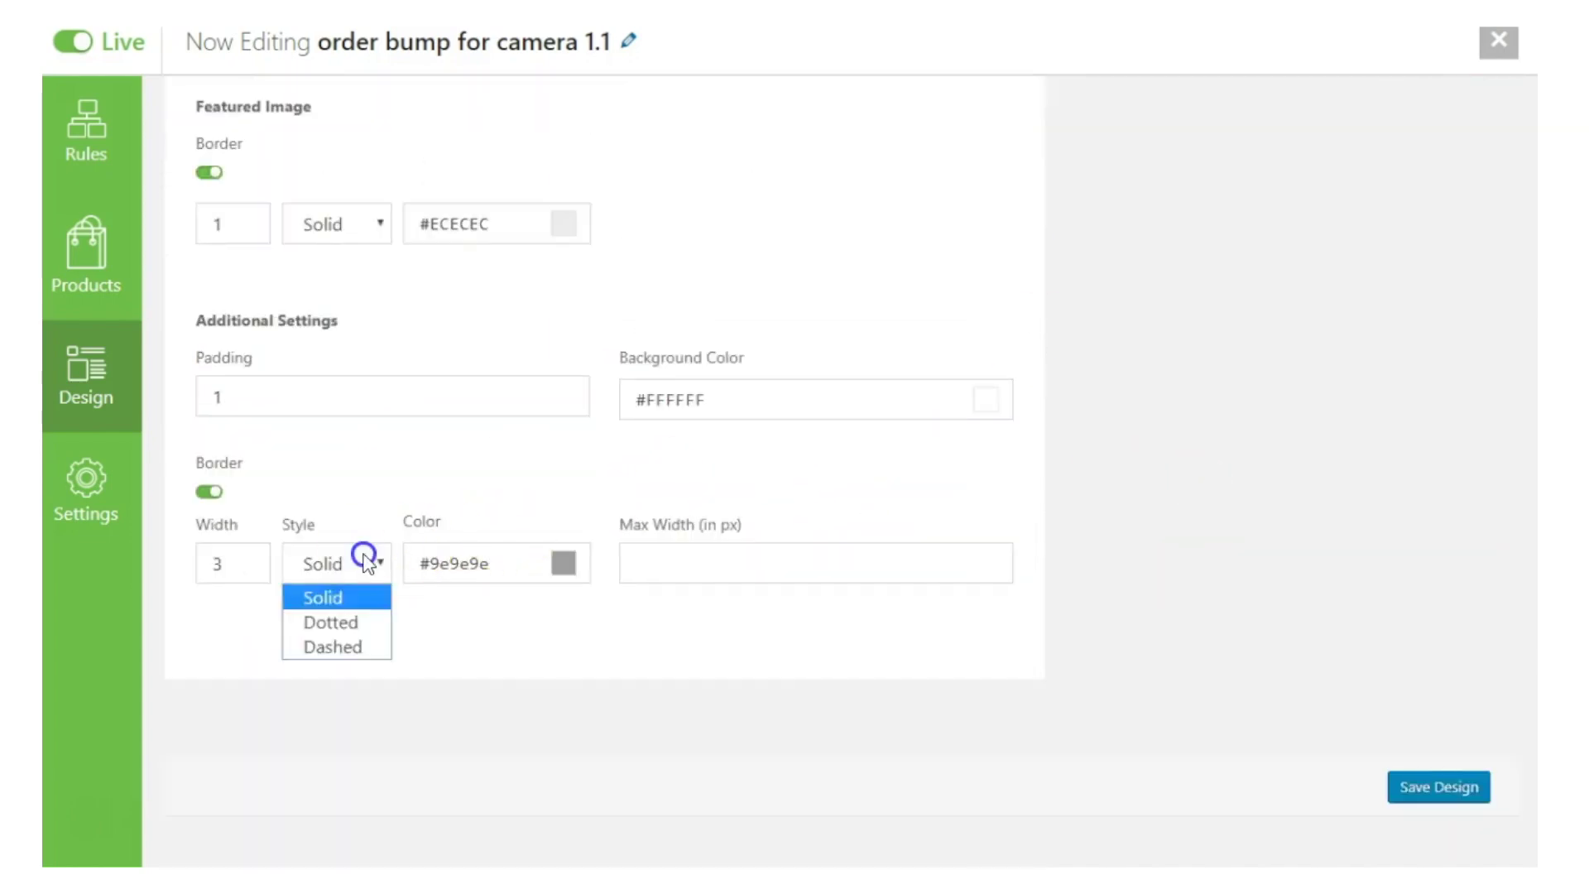
{"action": "left_click", "coordinate": [344, 624]}
{"action": "scroll", "coordinate": [638, 488], "scroll_direction": "up", "scroll_amount": 10}
{"action": "scroll", "coordinate": [1100, 344], "scroll_direction": "down", "scroll_amount": 10}
Switch the outer Border toggle off and return to the Skin templates
{"action": "left_click", "coordinate": [217, 494]}
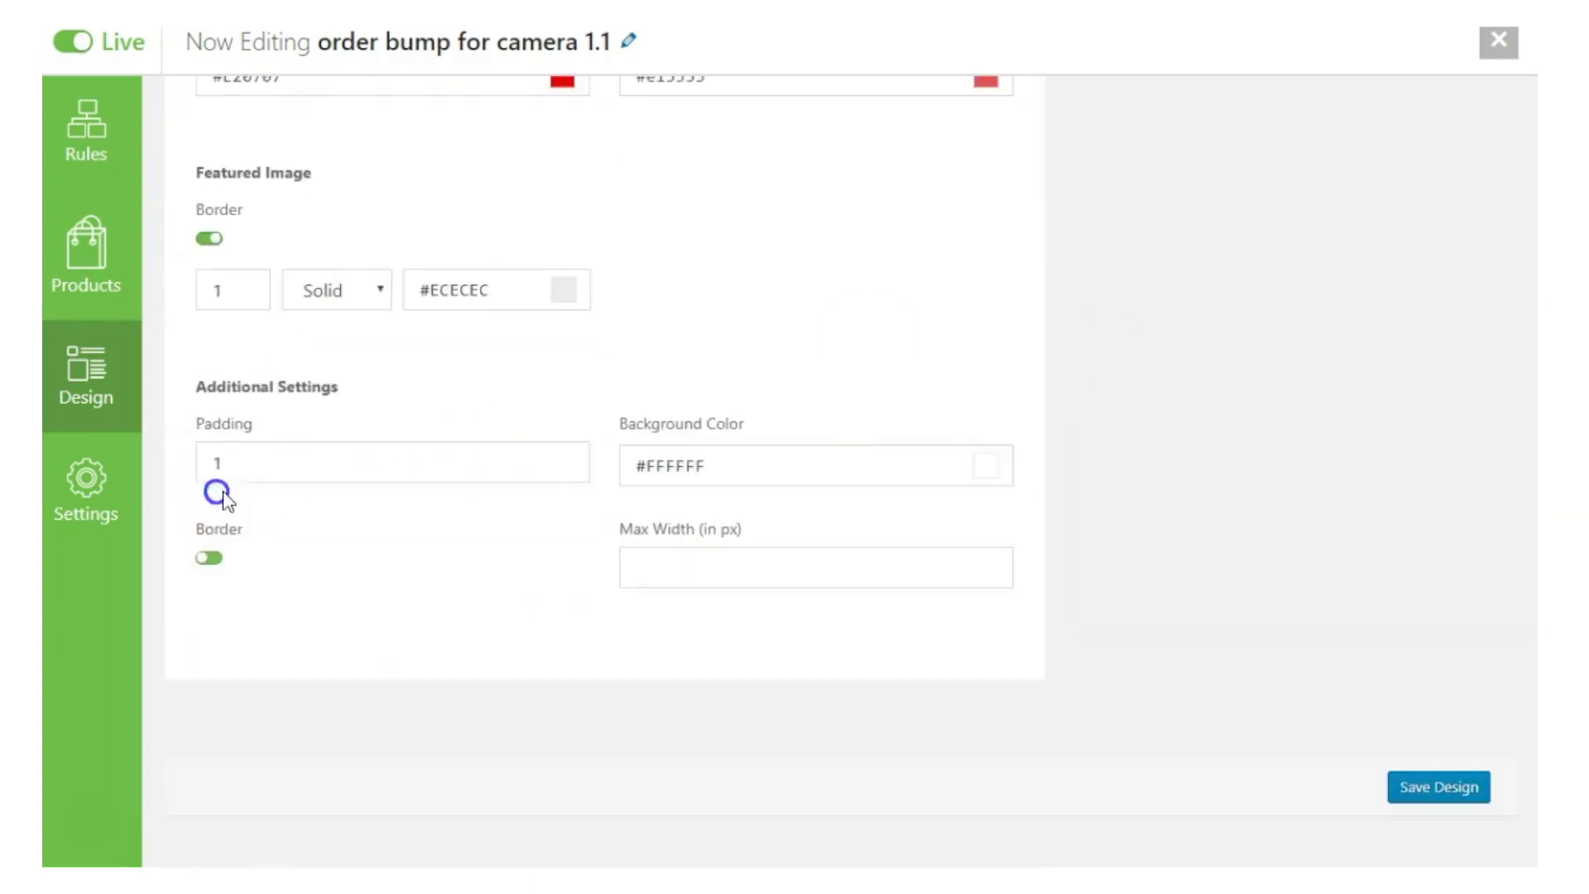
{"action": "scroll", "coordinate": [766, 443], "scroll_direction": "up", "scroll_amount": 10}
{"action": "scroll", "coordinate": [766, 444], "scroll_direction": "down", "scroll_amount": 3}
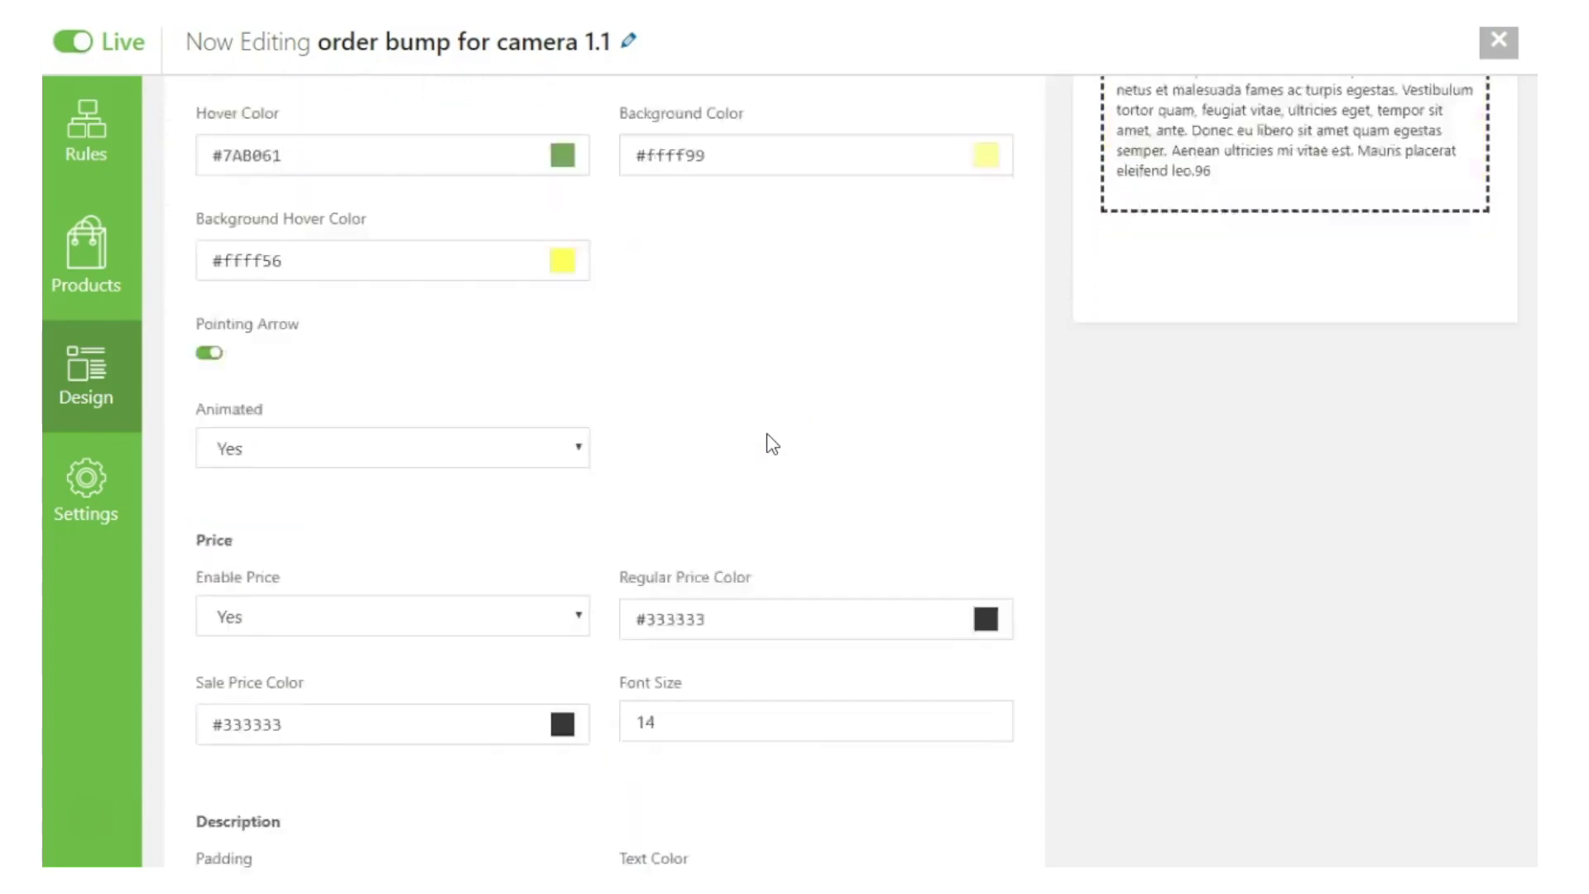
{"action": "scroll", "coordinate": [773, 444], "scroll_direction": "down", "scroll_amount": 8}
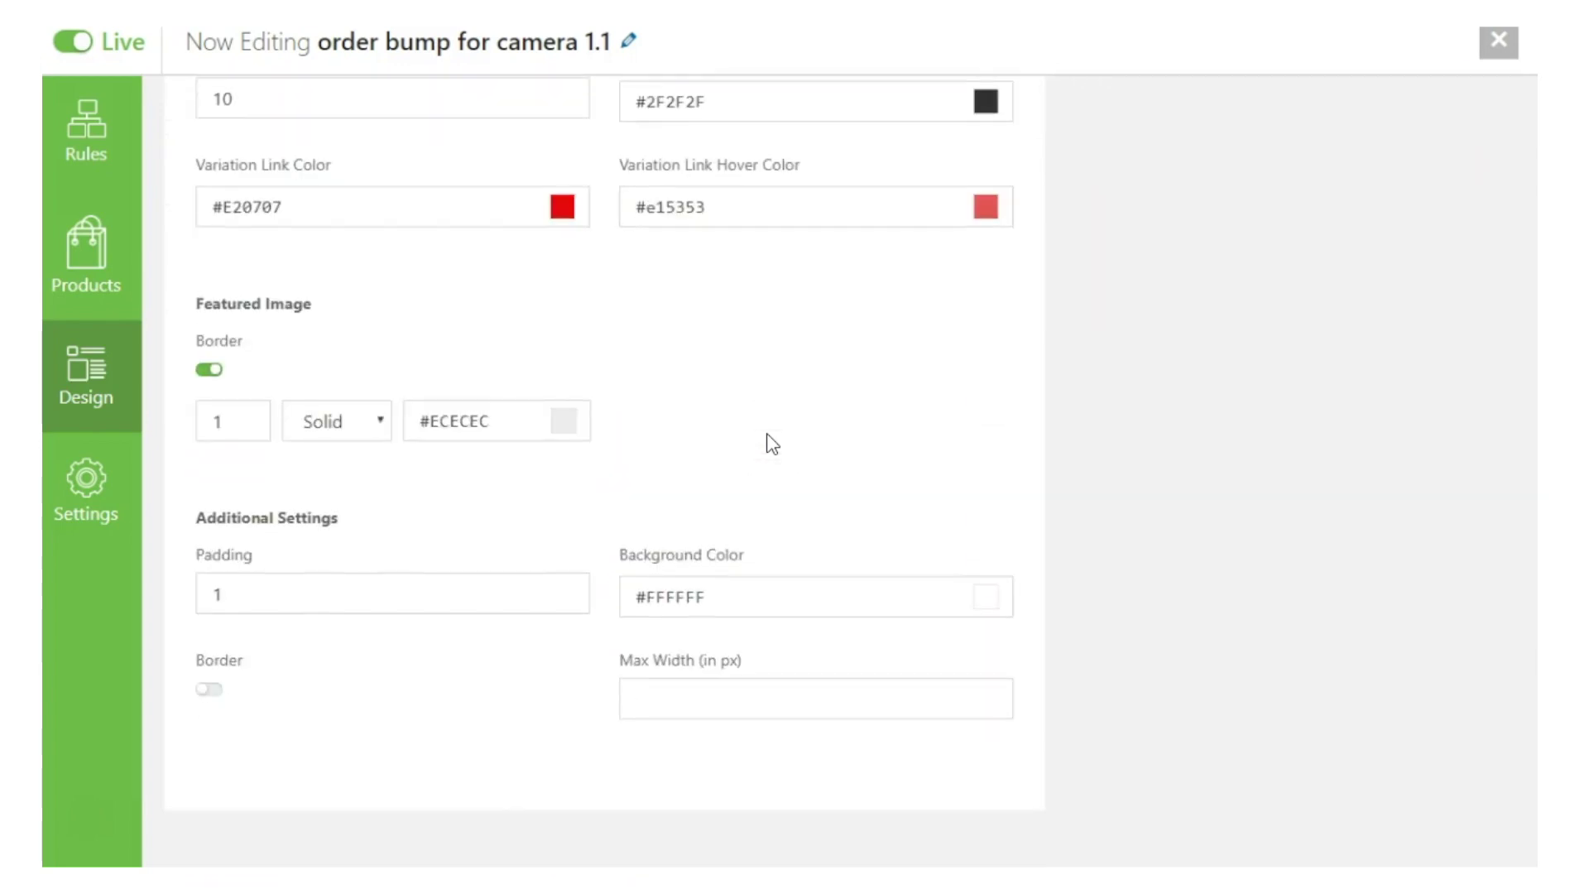
{"action": "scroll", "coordinate": [489, 410], "scroll_direction": "up", "scroll_amount": 5}
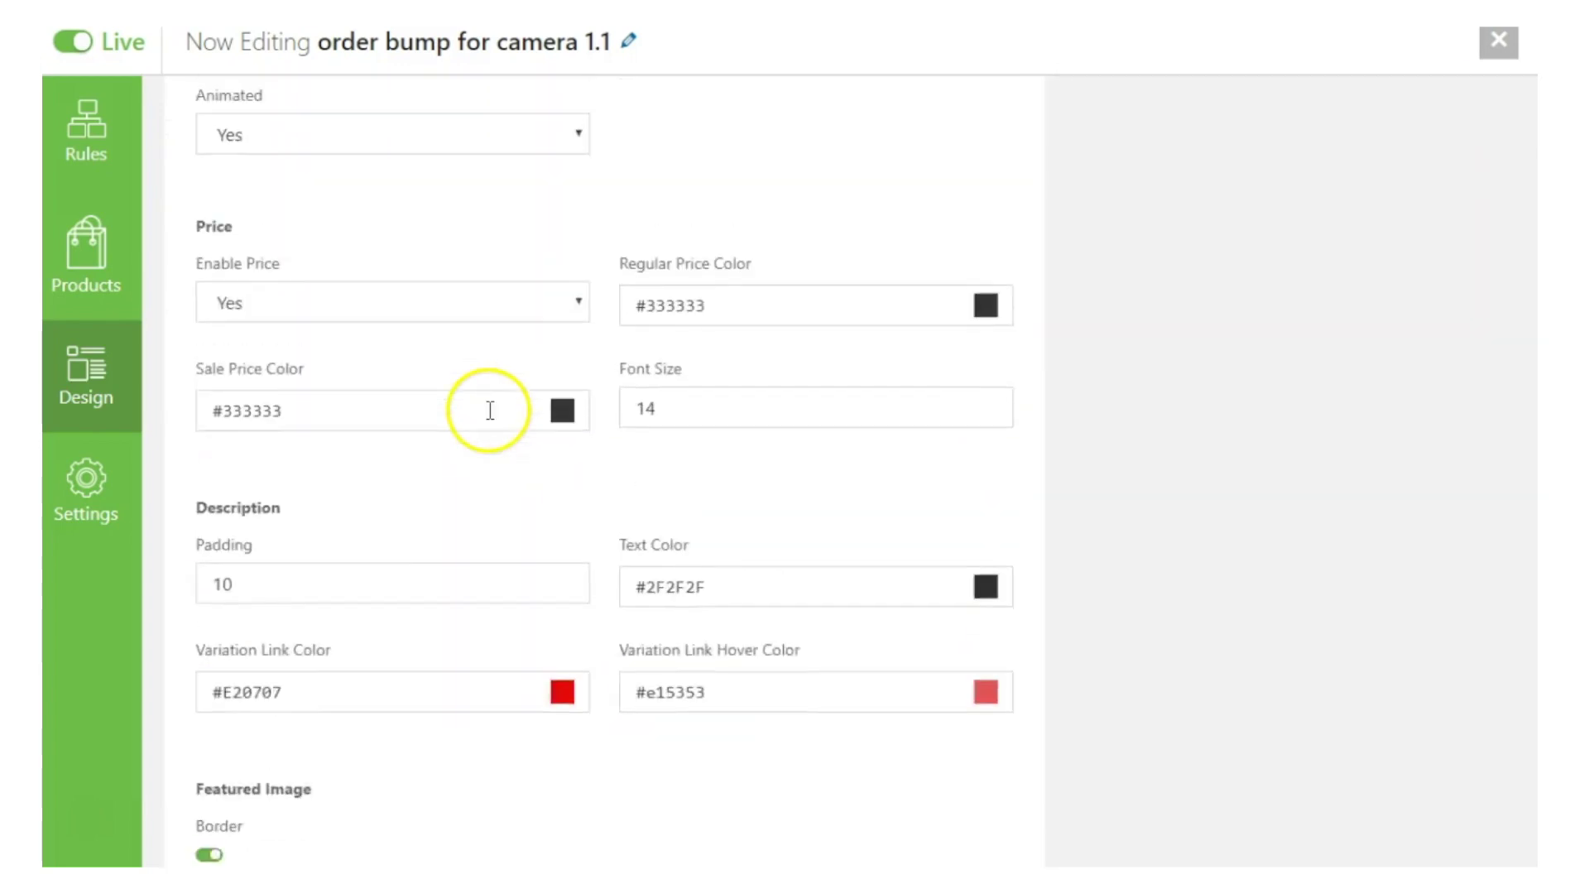
{"action": "scroll", "coordinate": [489, 414], "scroll_direction": "up", "scroll_amount": 10}
{"action": "left_click", "coordinate": [378, 240]}
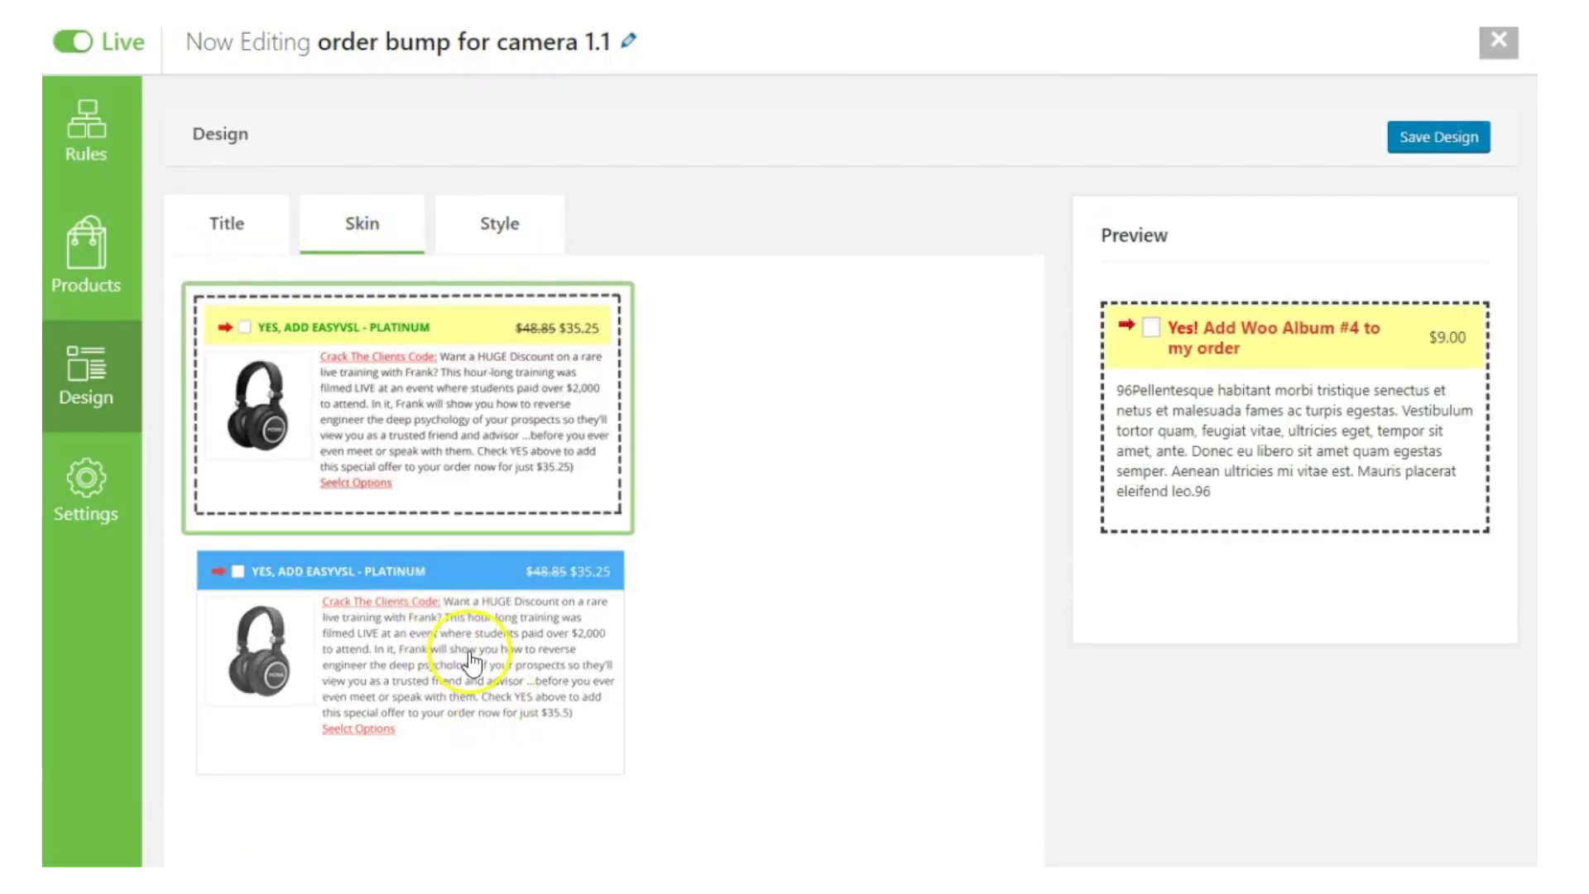
Replace the Title tab's description with the protection-plan paragraph
{"action": "left_click", "coordinate": [227, 233]}
{"action": "triple_click", "coordinate": [546, 489]}
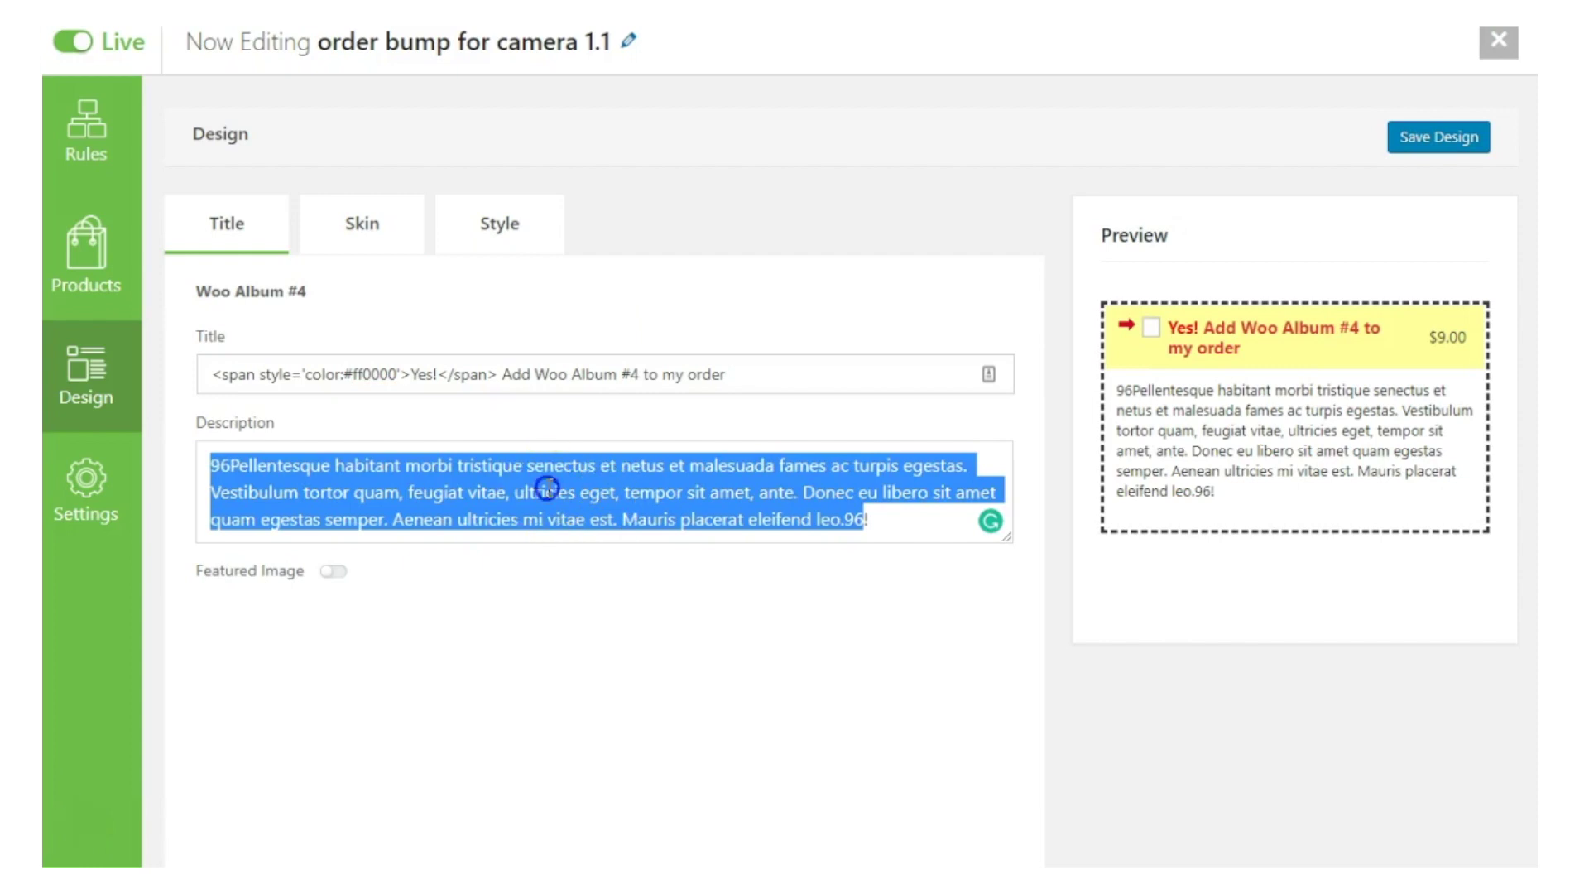
{"action": "type", "text": "Yes! I want complete protection and coverage for my handheld device. Accidental damages are expensive and yet inevitable. If you accidentally damage or spill on your device, we will replace it for you. Save yourself 100s of dollars in repairs with $47 complete protection plan. 83% of our happy customers upgraded to the protection plan. Join the band!"}
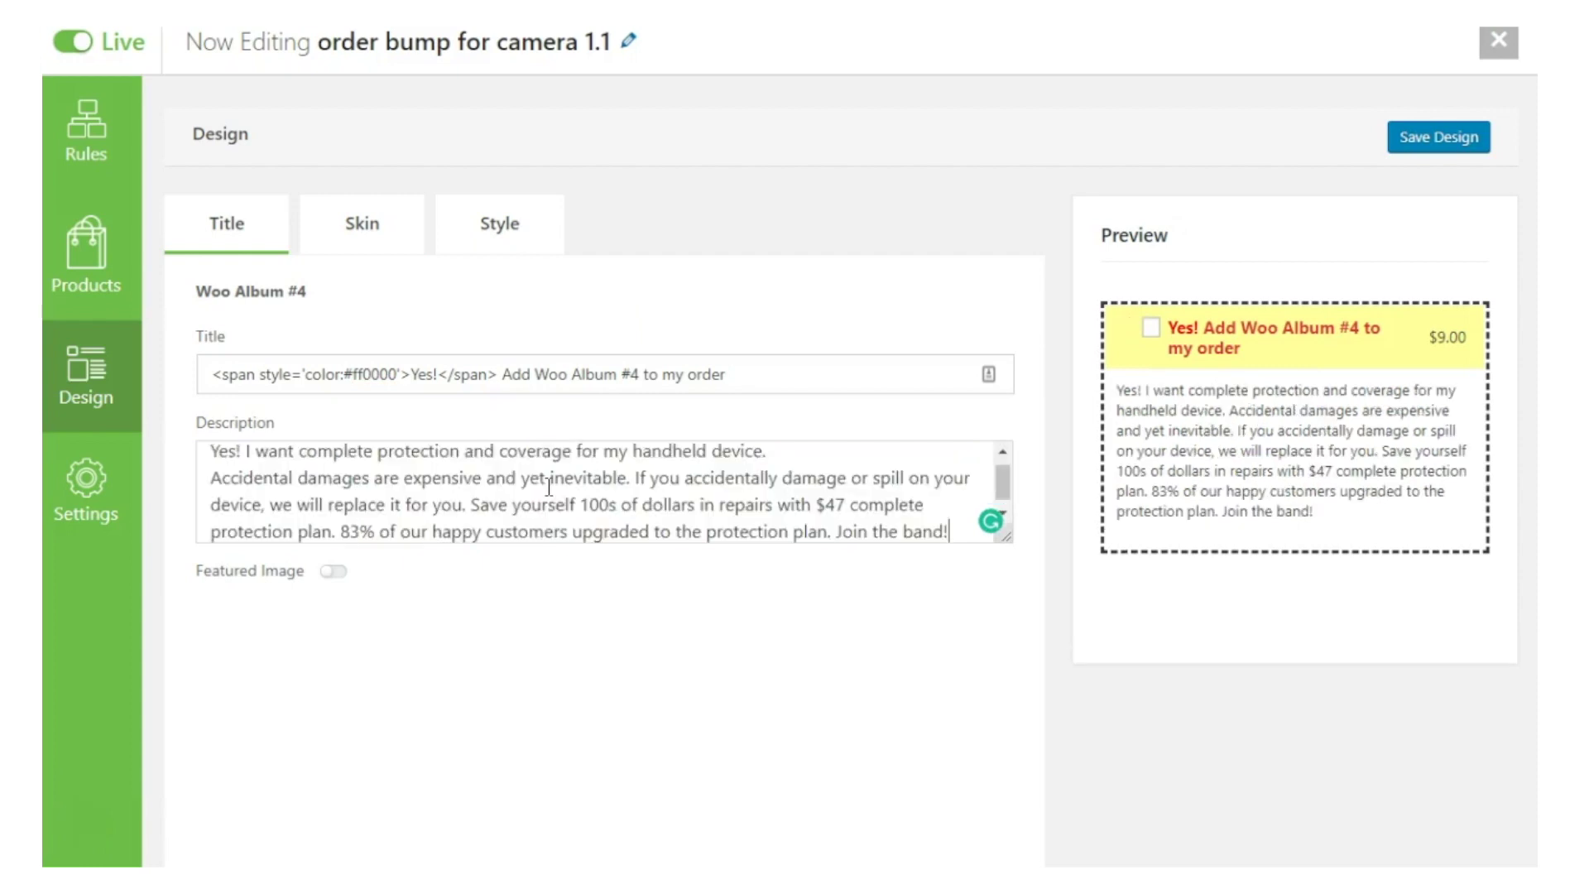
{"action": "left_click_drag", "start_coordinate": [770, 452], "coordinate": [203, 464]}
{"action": "left_click", "coordinate": [207, 467]}
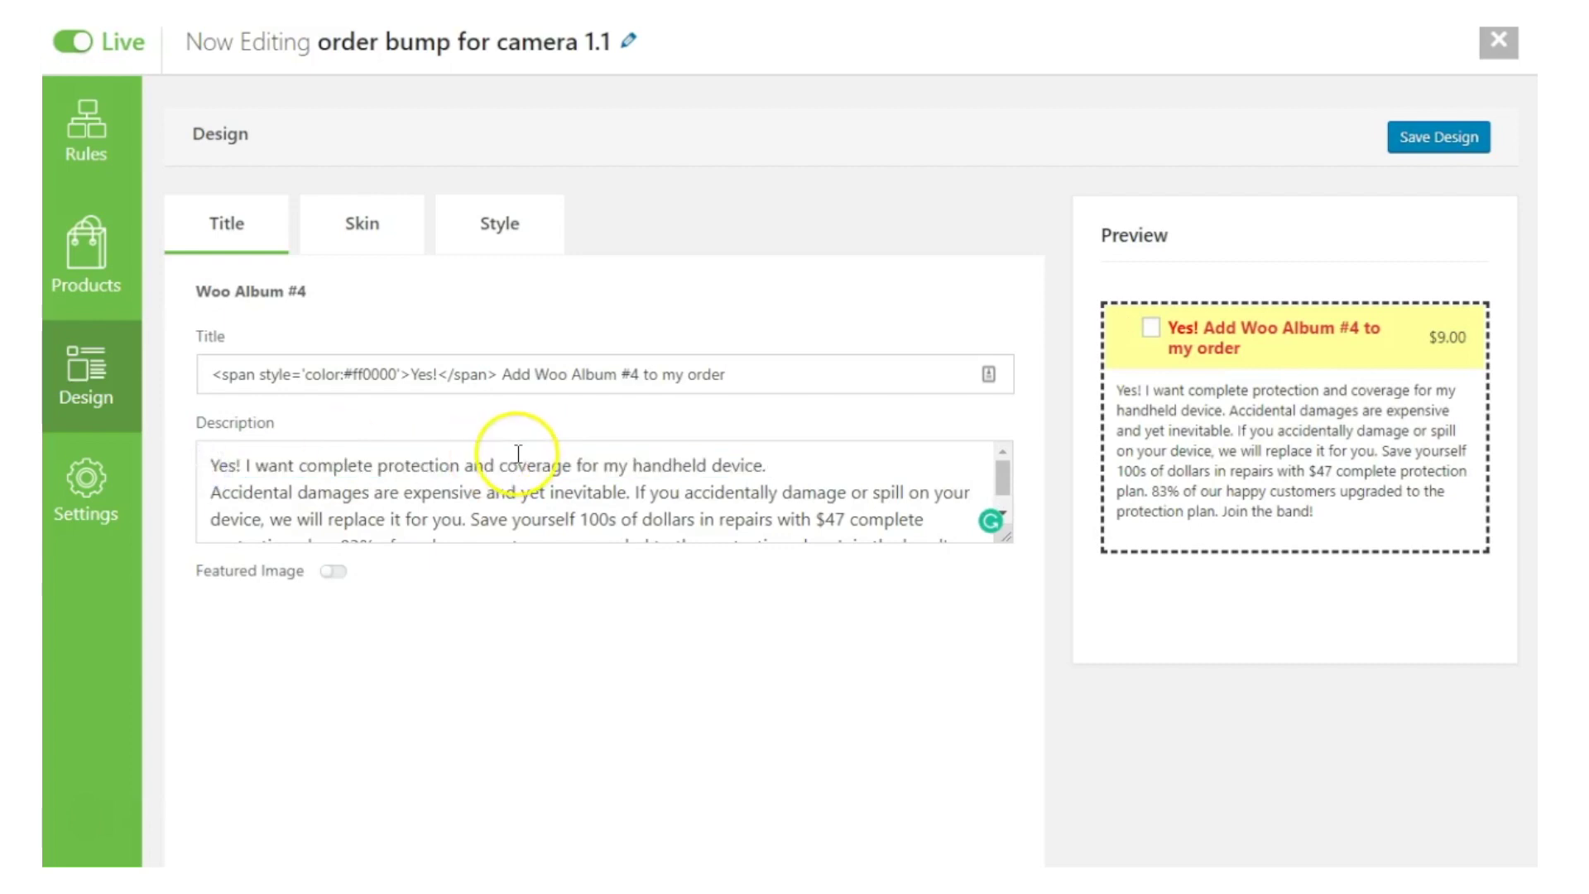
Cut the description's first line and paste it over the title's product wording
{"action": "left_click_drag", "start_coordinate": [217, 464], "coordinate": [791, 469]}
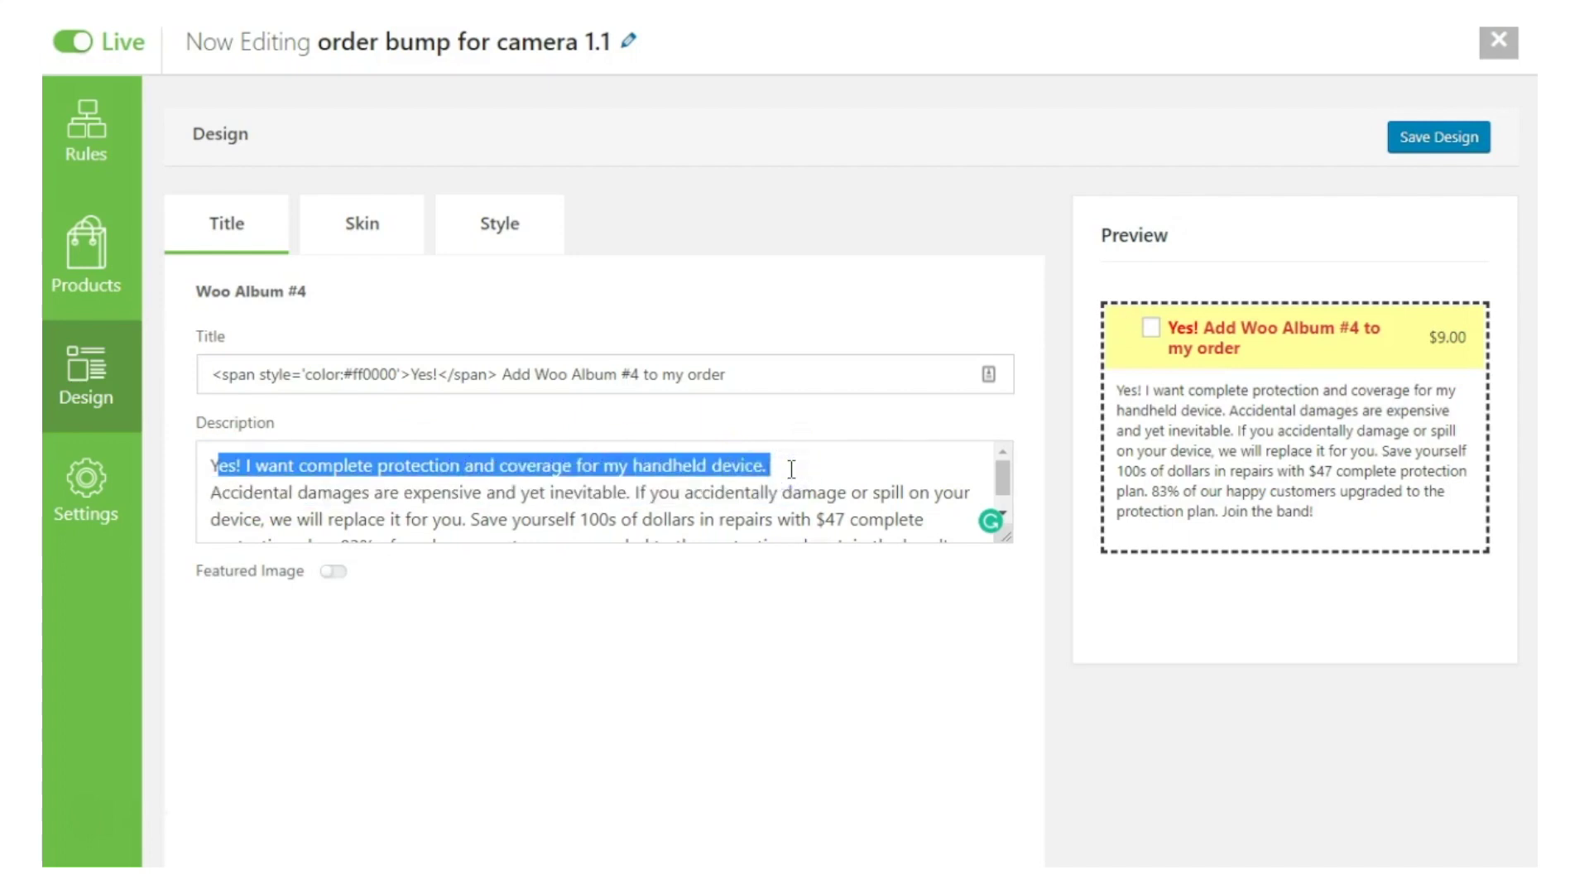
{"action": "key", "text": "ctrl+x"}
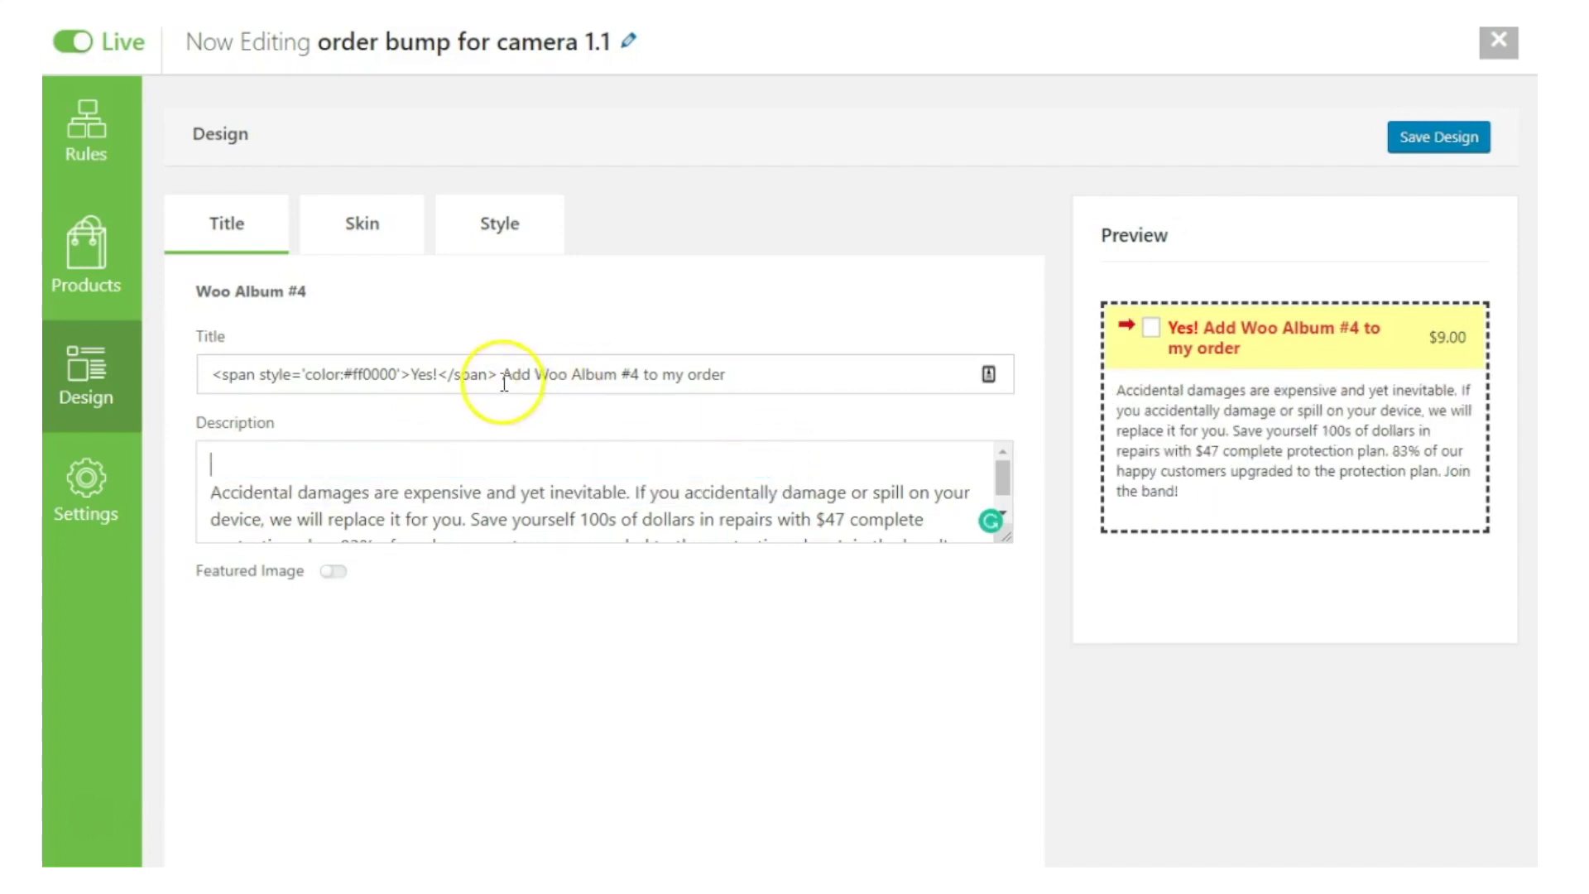
{"action": "left_click_drag", "start_coordinate": [502, 374], "coordinate": [742, 382]}
{"action": "key", "text": "ctrl+v"}
Save the design with the Woo Album #4 title, description and featured image
{"action": "left_click", "coordinate": [710, 496]}
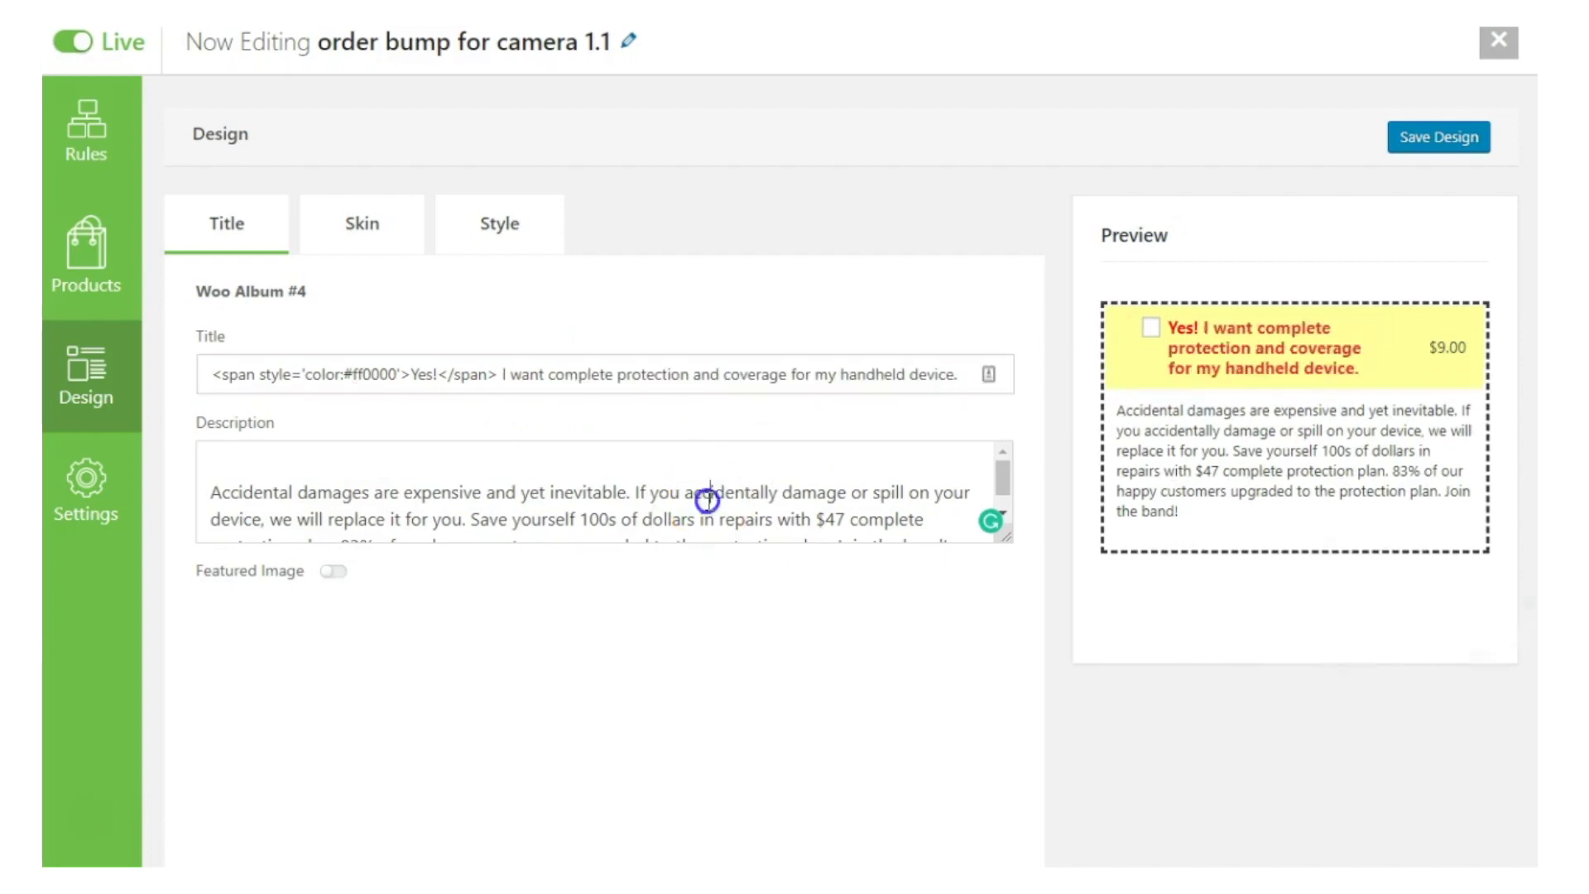
{"action": "double_click", "coordinate": [709, 497]}
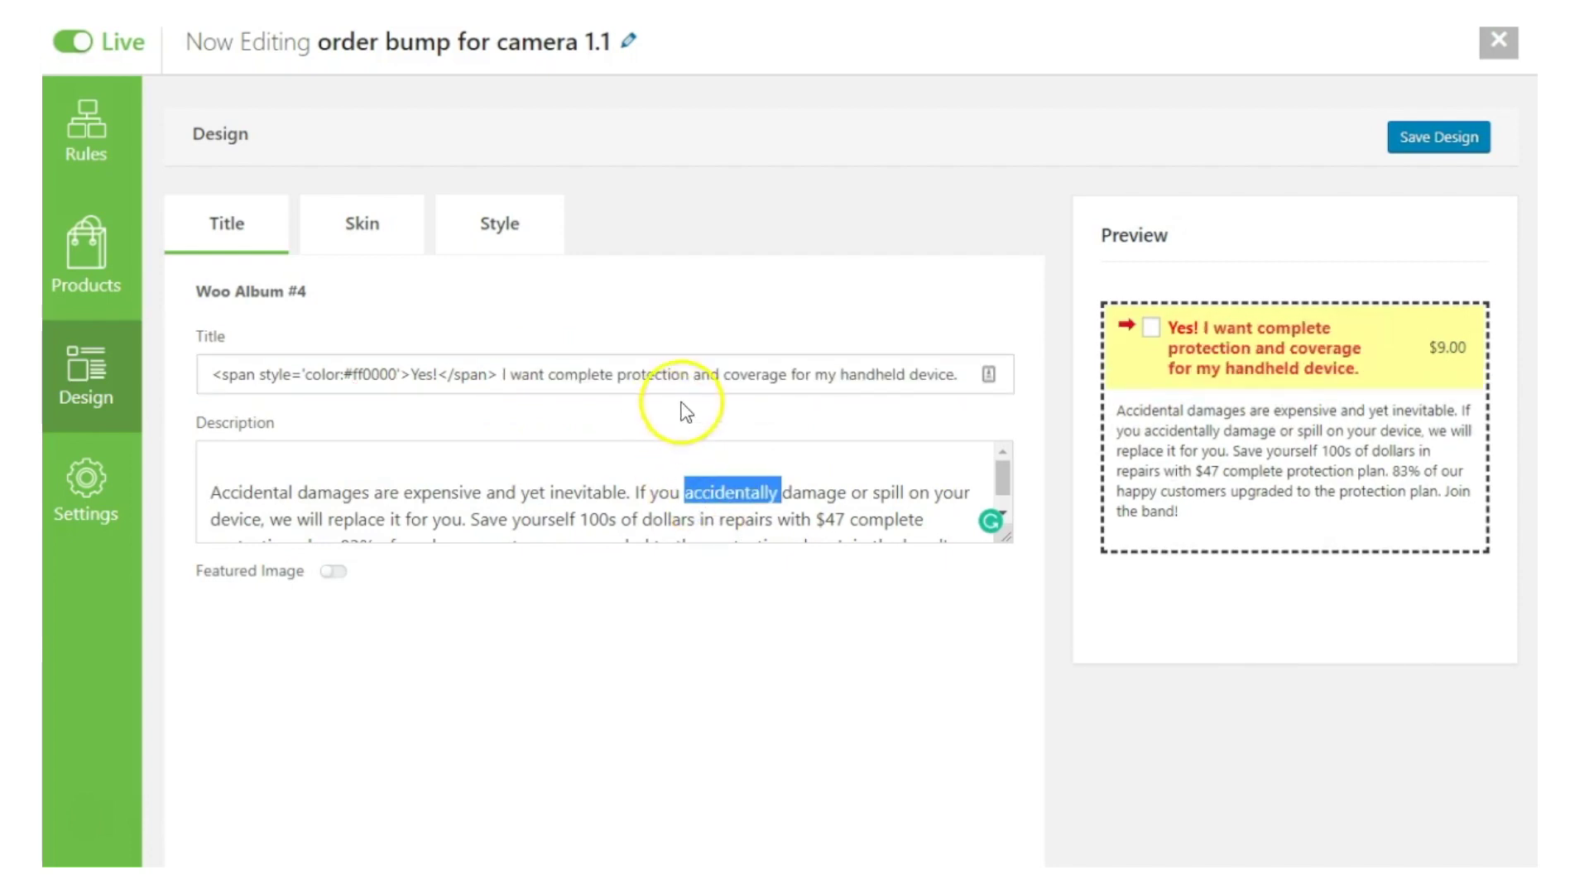
{"action": "left_click", "coordinate": [627, 507]}
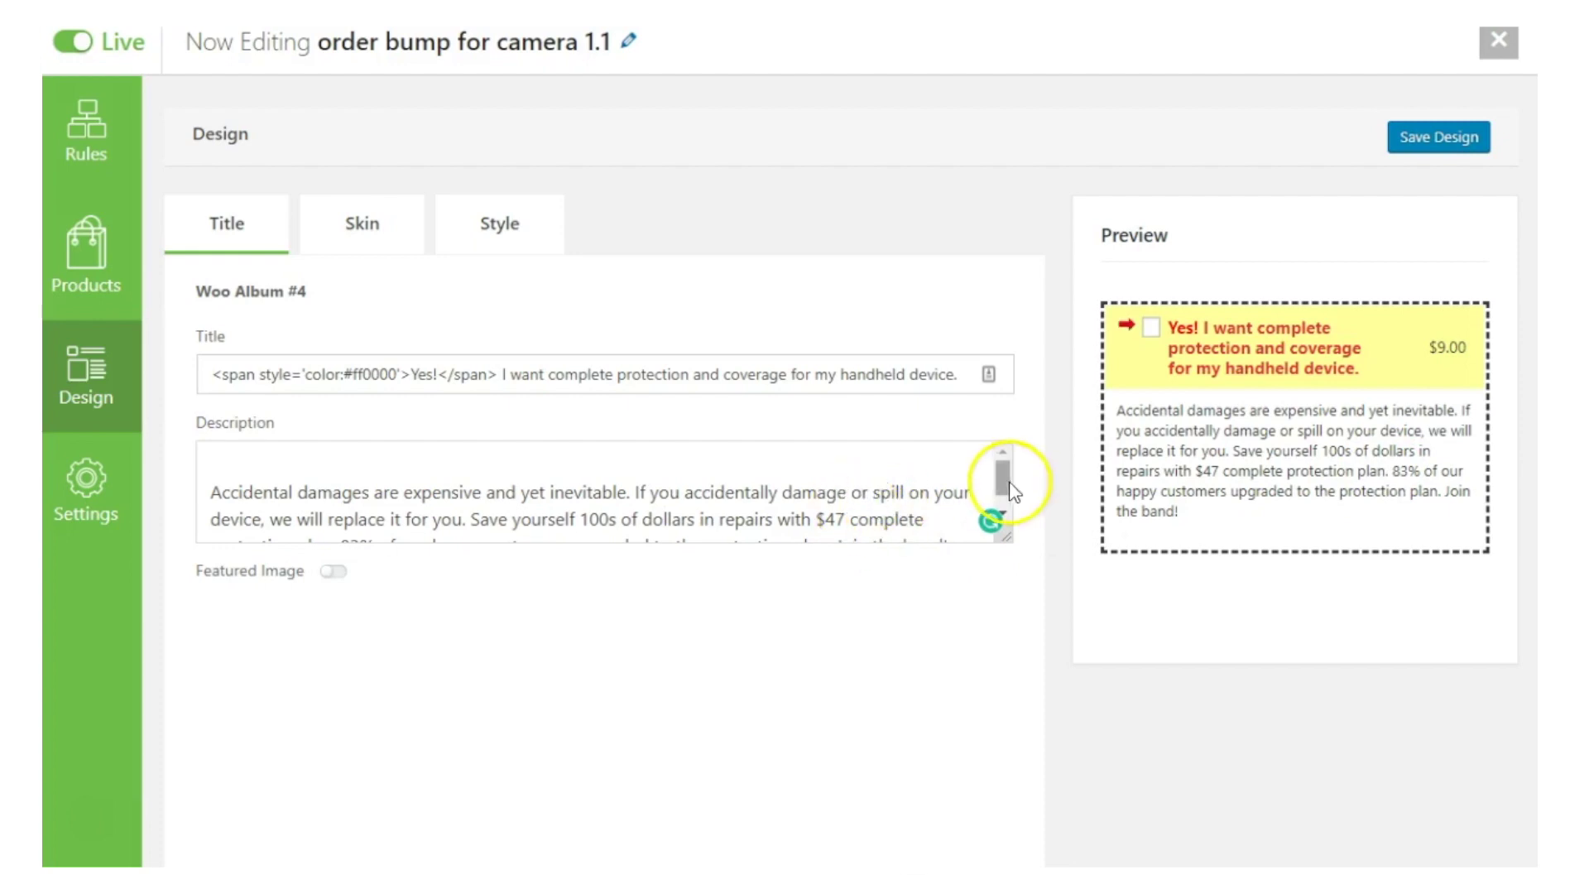
{"action": "left_click", "coordinate": [281, 306]}
{"action": "left_click", "coordinate": [1450, 147]}
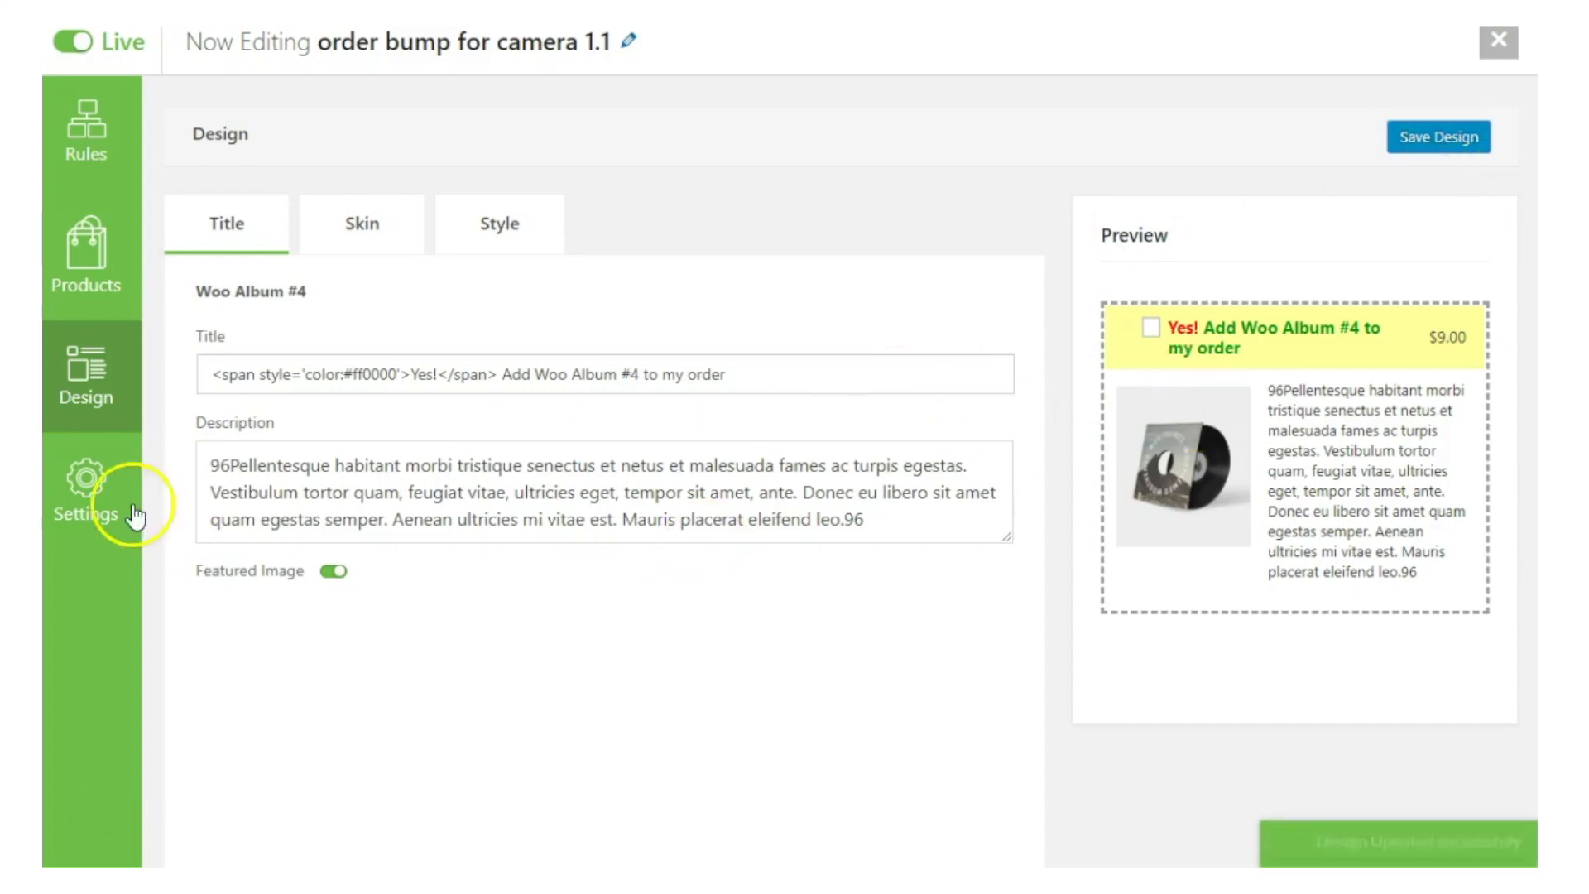
Show the Settings section with the bump's Set Priority value of 14
{"action": "left_click", "coordinate": [85, 502]}
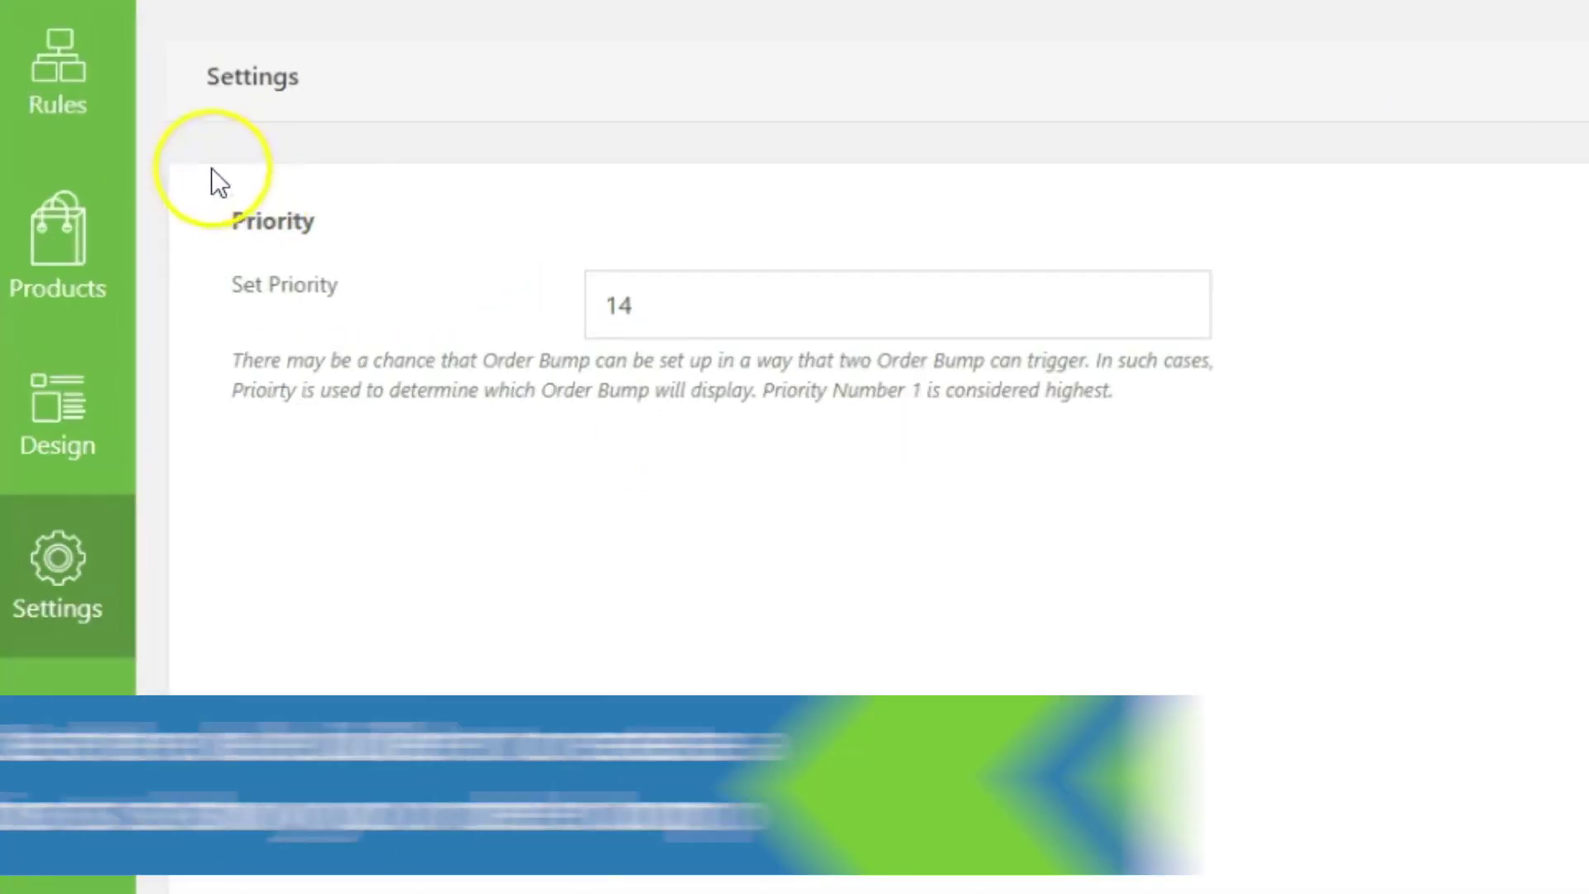
Step through Rules, Products, Design and Settings to review the cart-item rule
{"action": "left_click", "coordinate": [88, 171]}
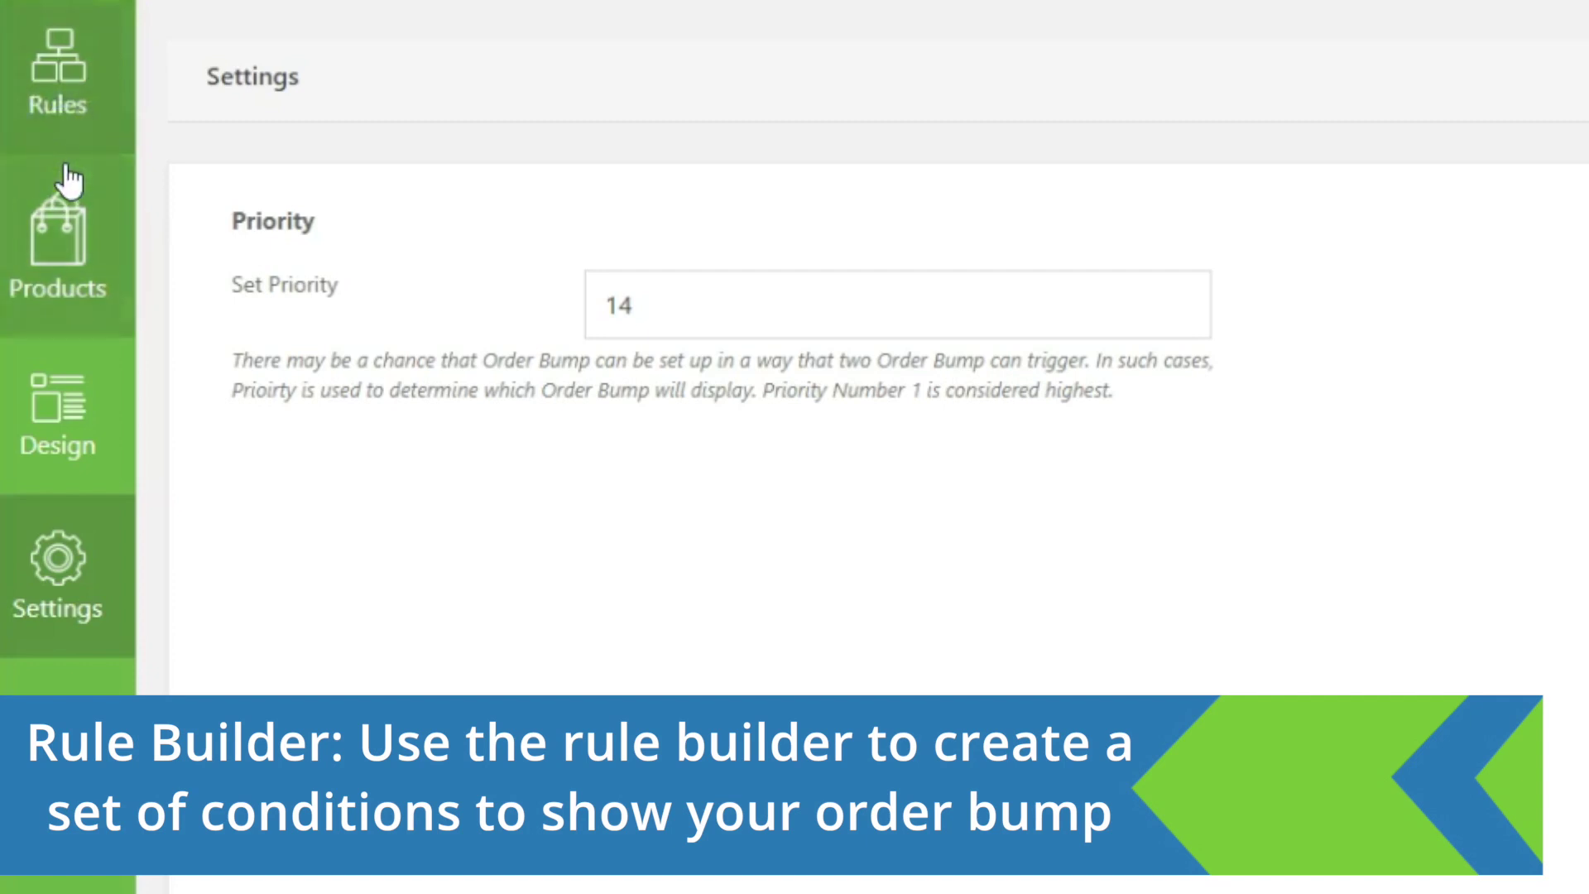
{"action": "left_click", "coordinate": [64, 117]}
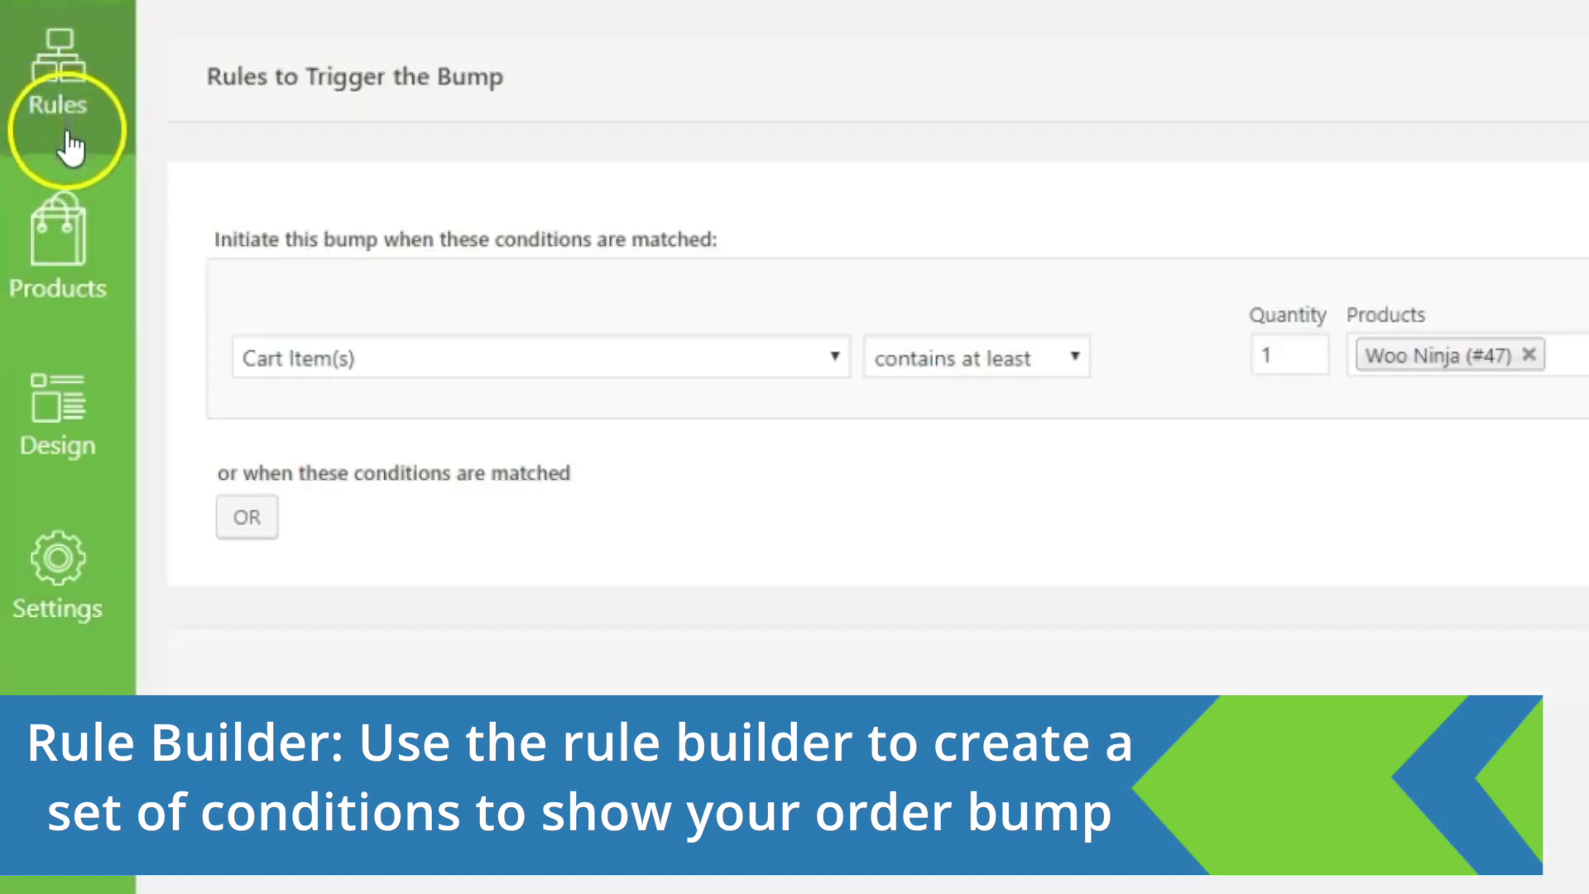
{"action": "left_click", "coordinate": [74, 214]}
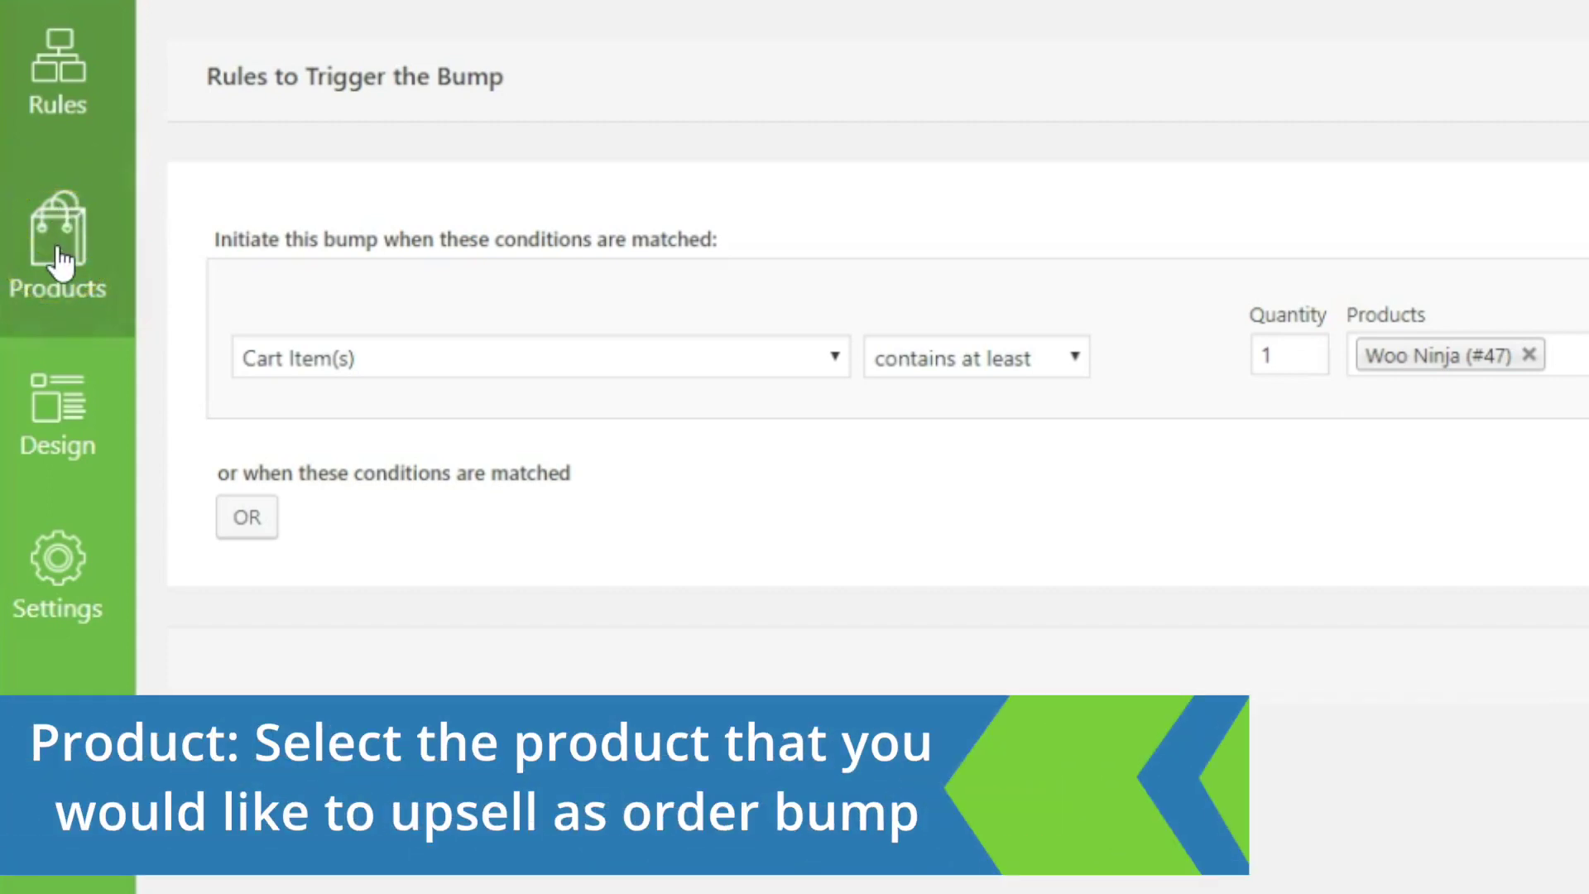
{"action": "left_click", "coordinate": [50, 356]}
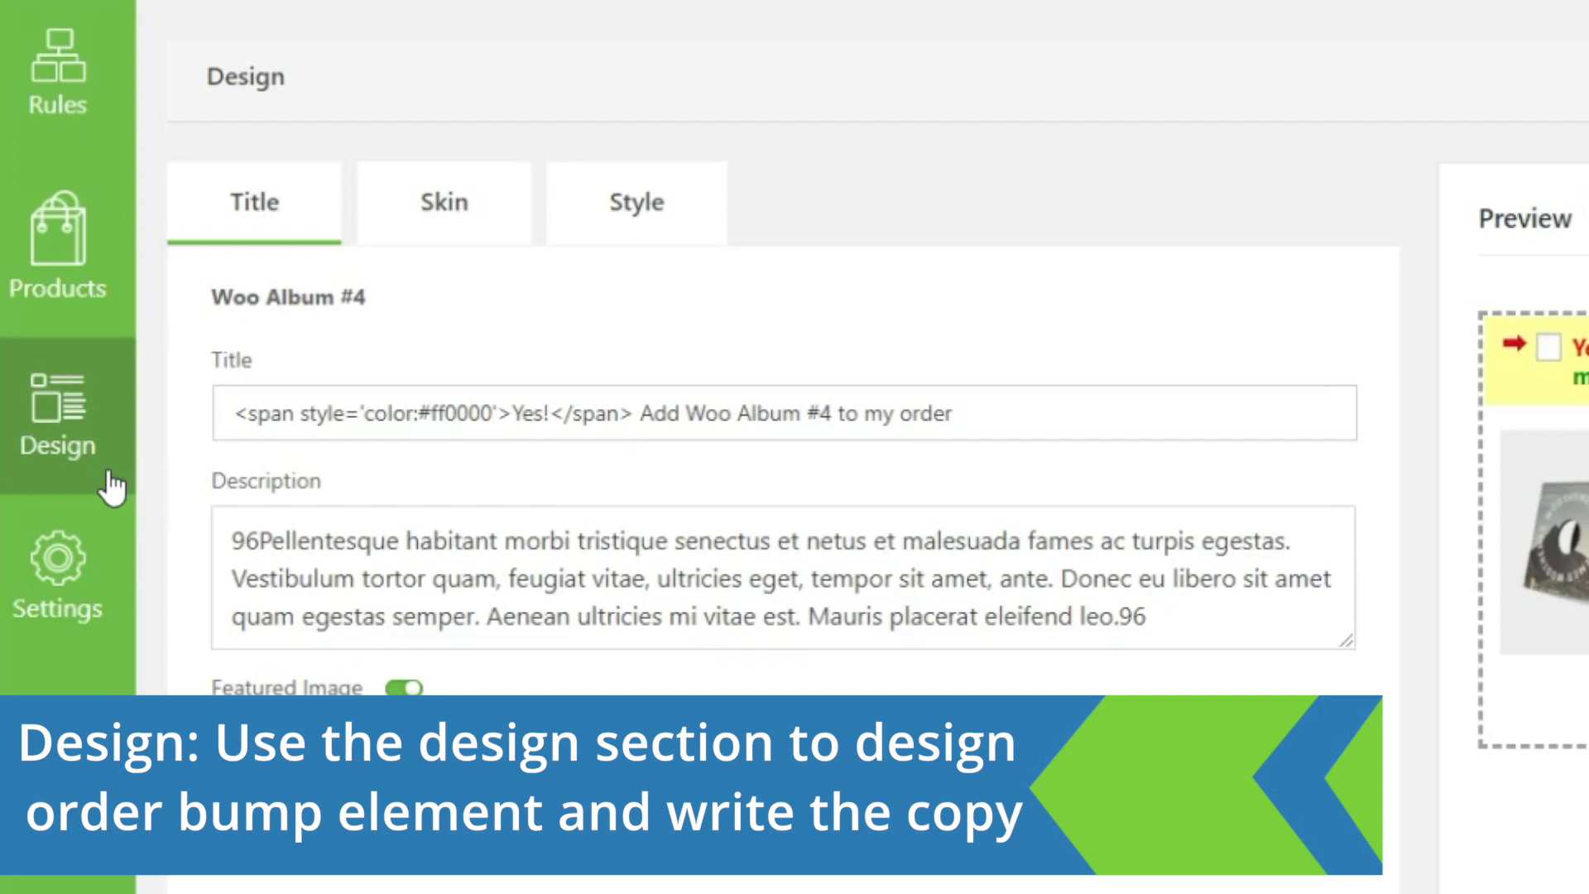
{"action": "left_click", "coordinate": [79, 553]}
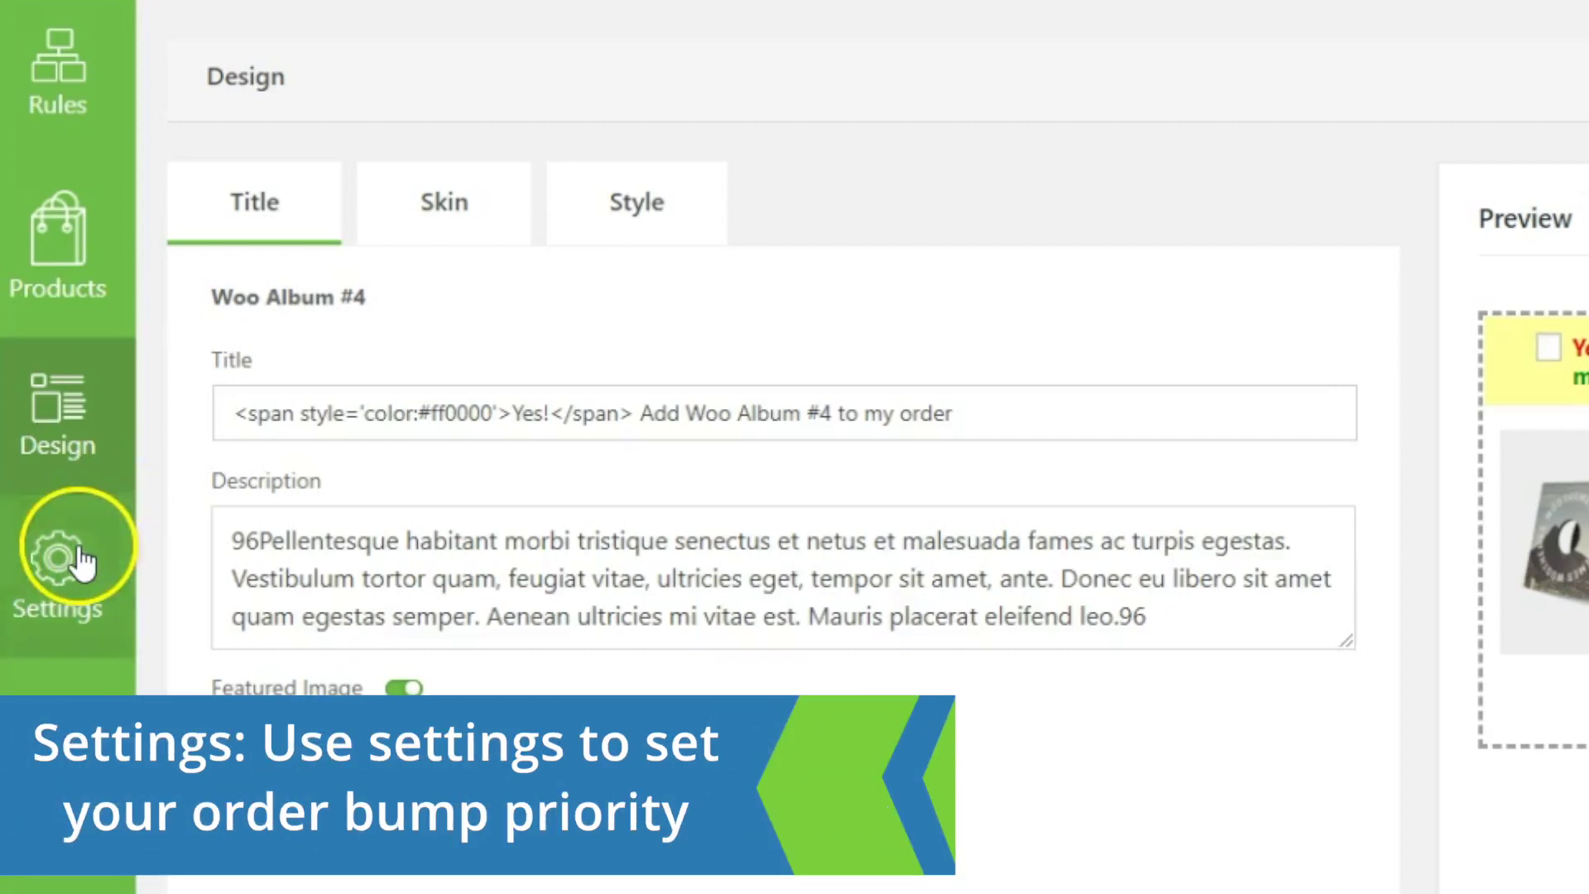